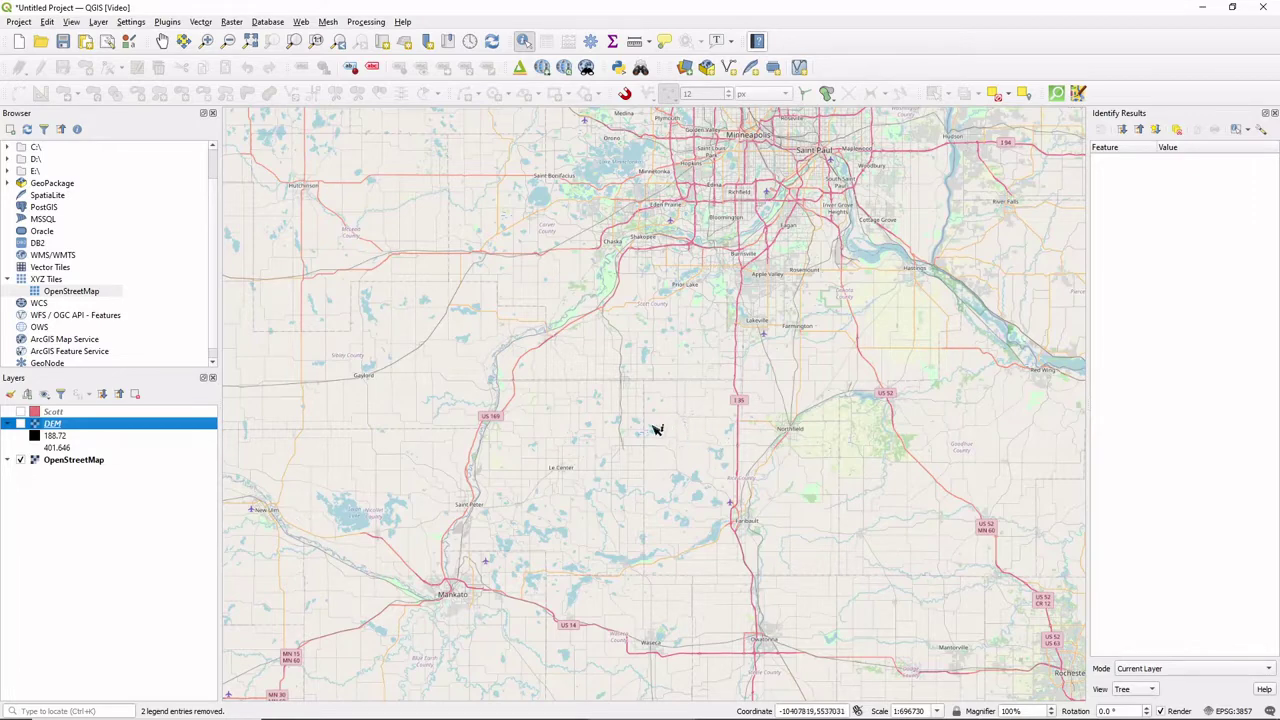
Step: Turn on the DEM layer so the elevation raster displays over the OpenStreetMap base map
drag(620, 356, 623, 406)
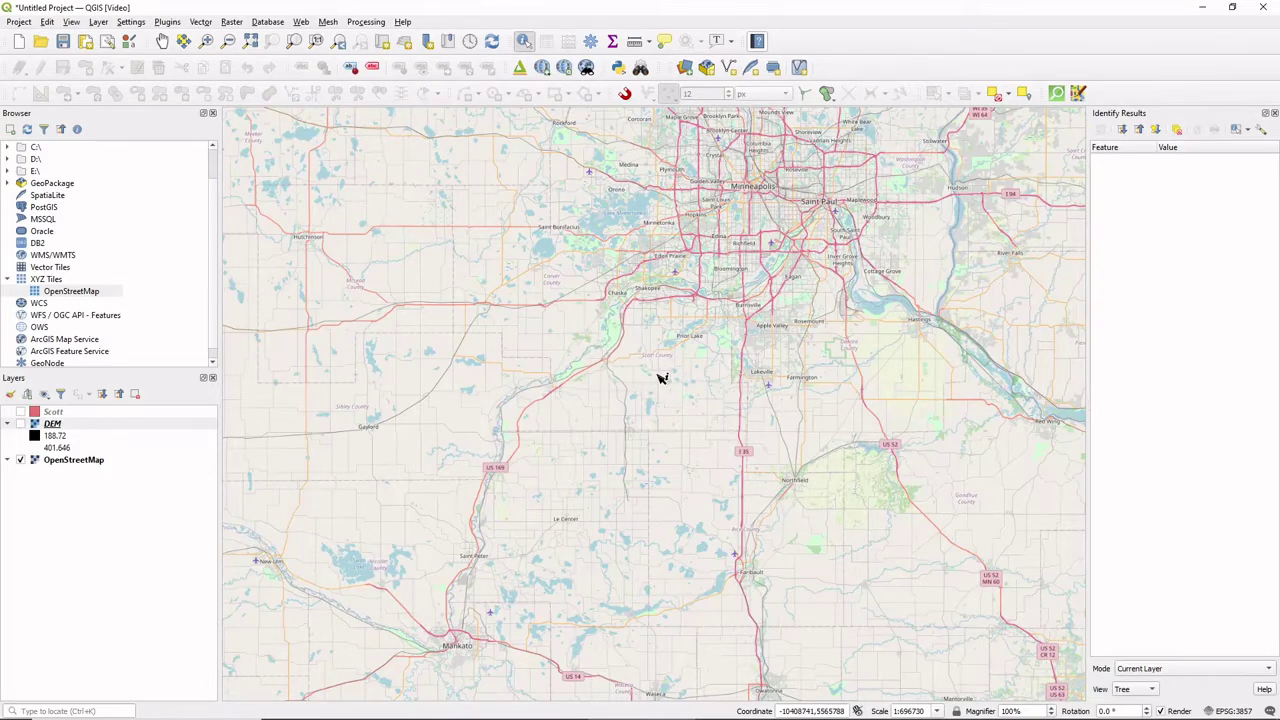
drag(687, 402, 690, 384)
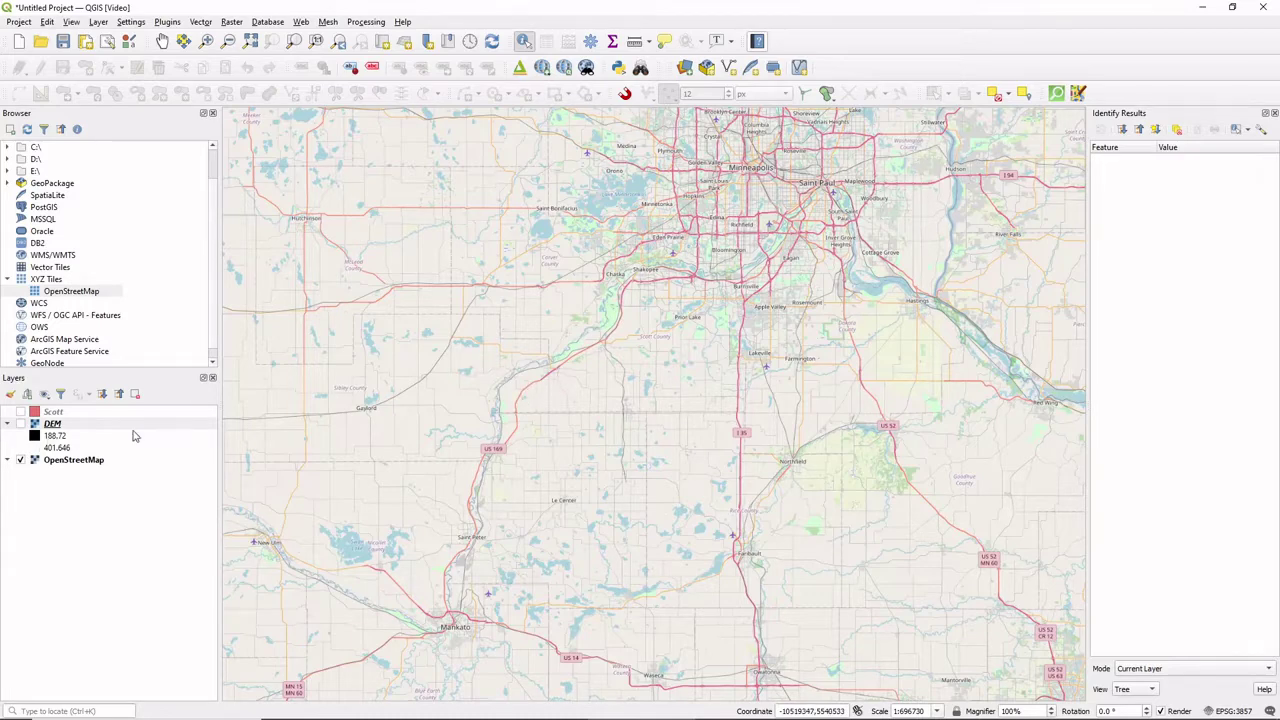
drag(620, 397, 615, 395)
click(20, 423)
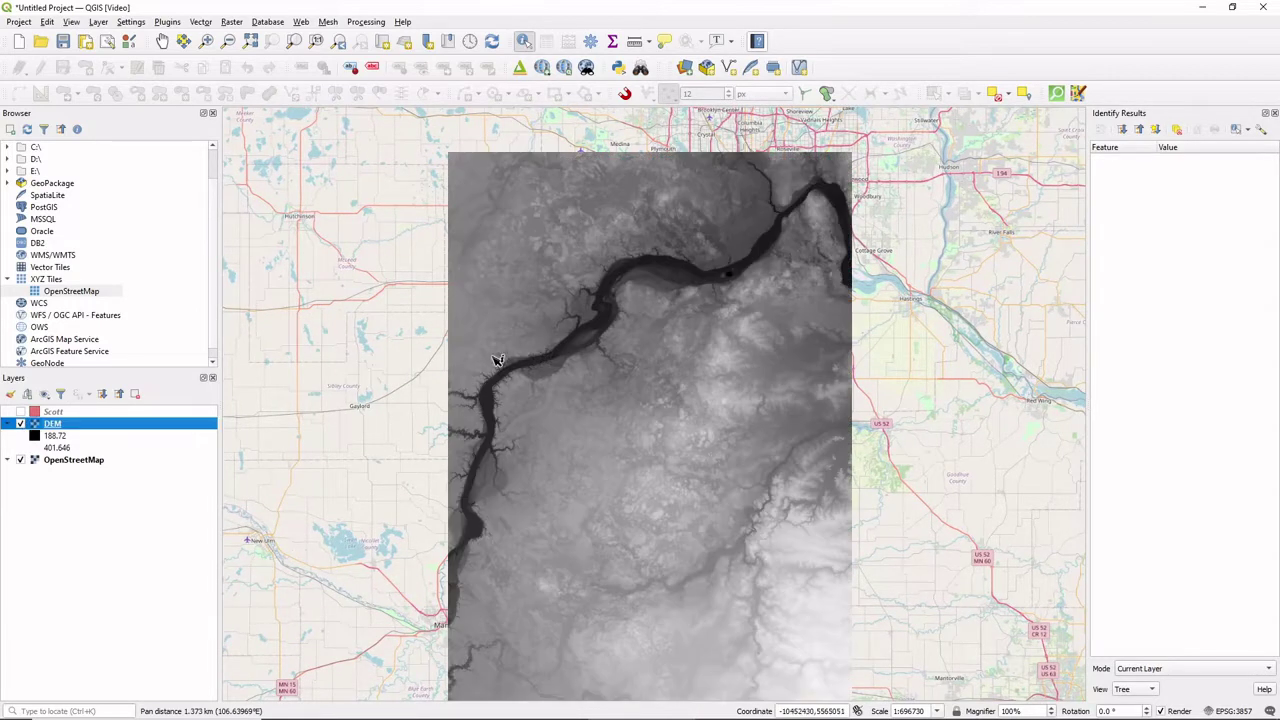
drag(700, 463, 700, 436)
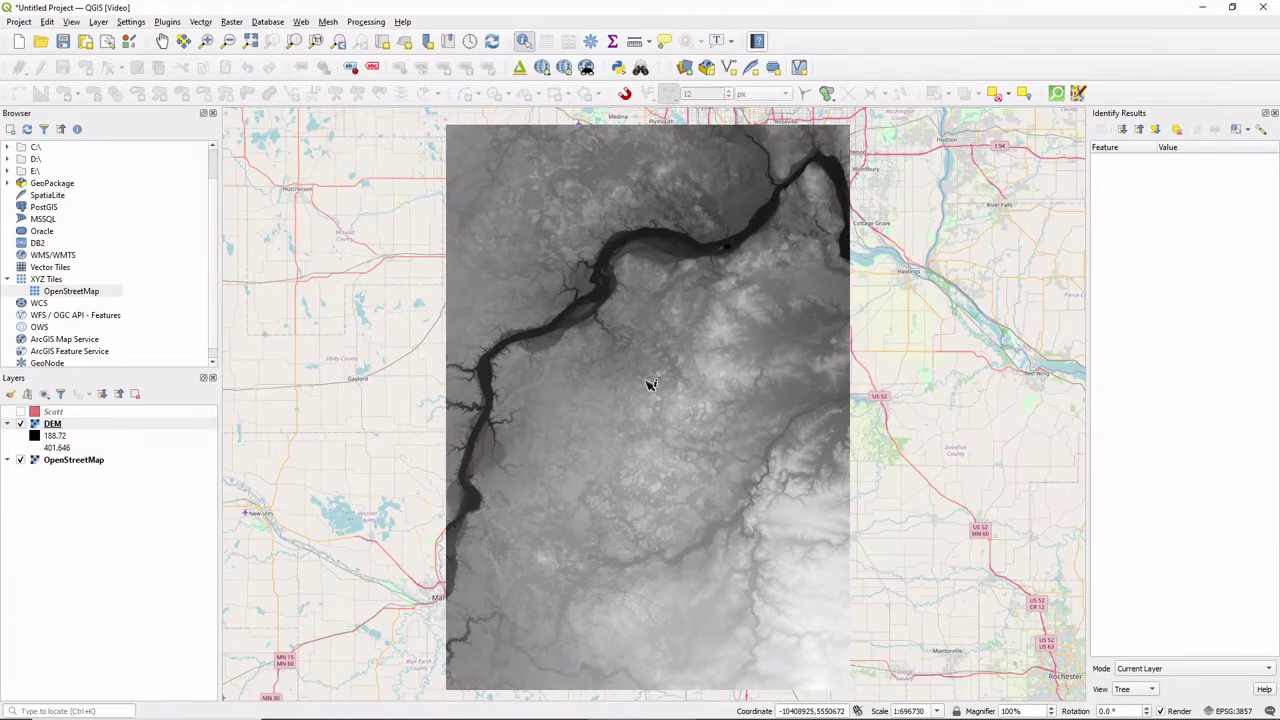
Step: Examine the DEM's river valley and its tributary channels up close, and the raster's full extent
scroll(586, 340, up, 3)
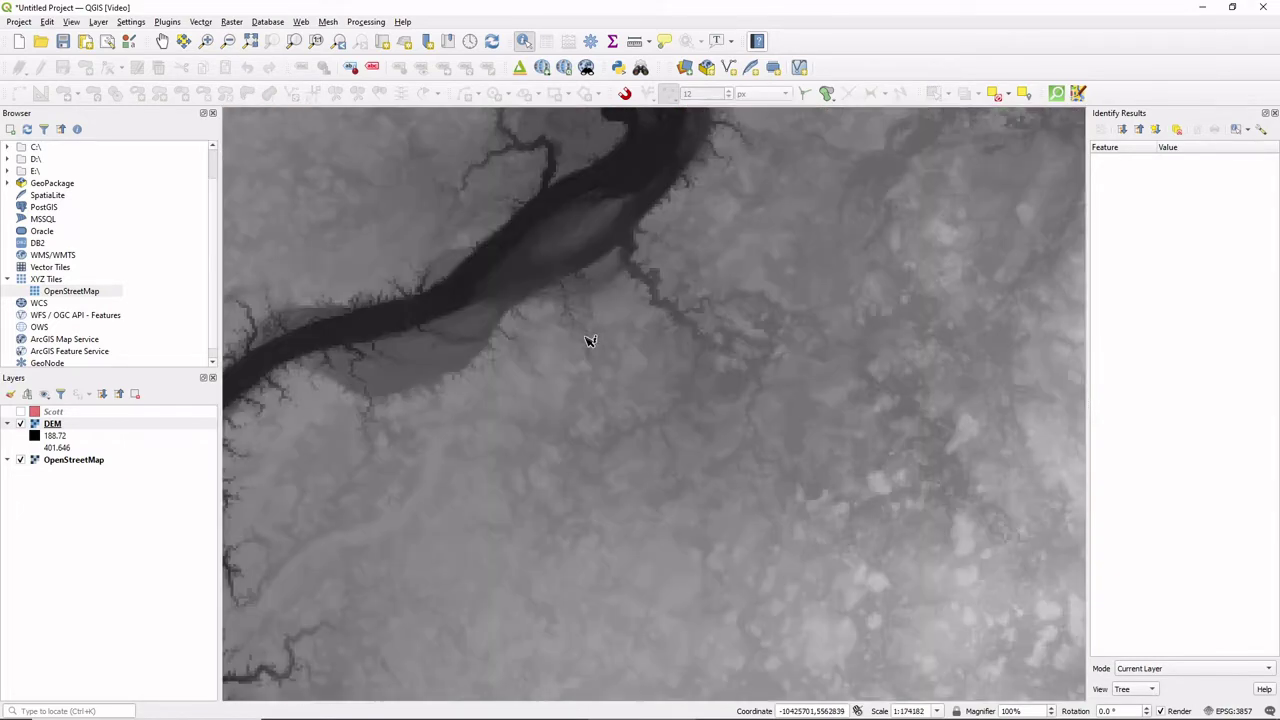
scroll(590, 341, up, 1)
scroll(586, 340, up, 2)
drag(483, 263, 485, 304)
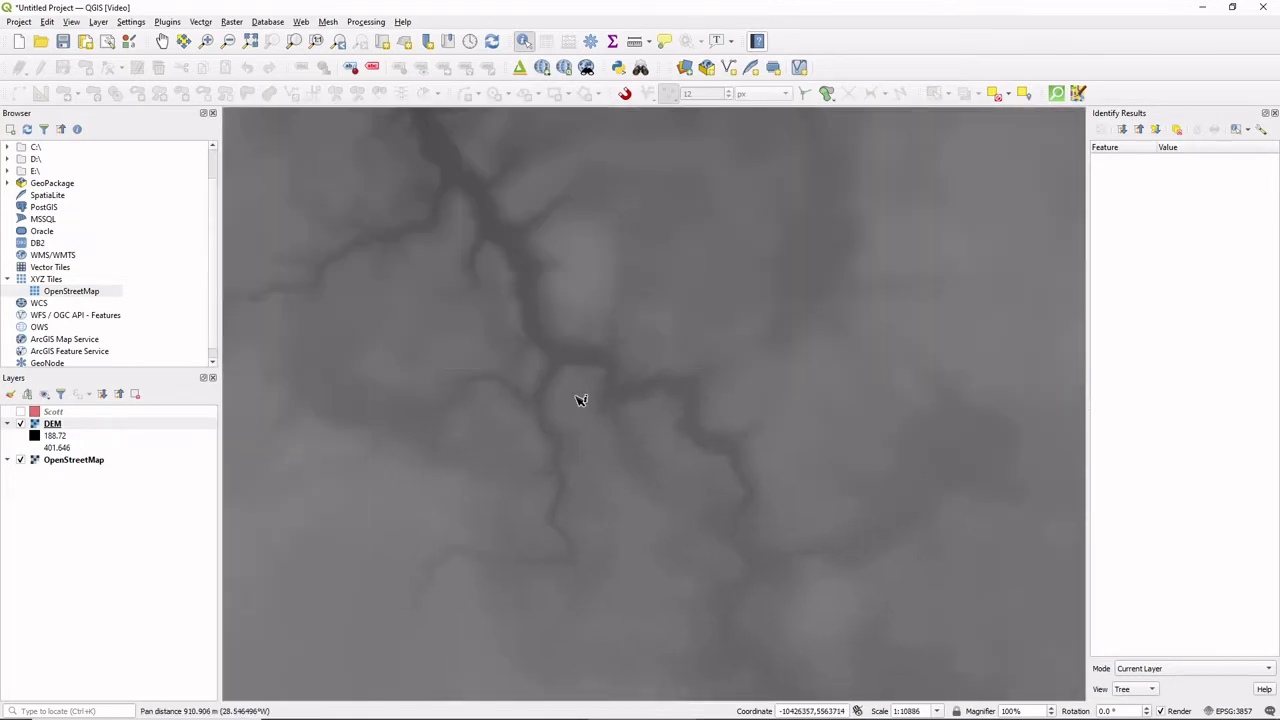
scroll(584, 367, down, 3)
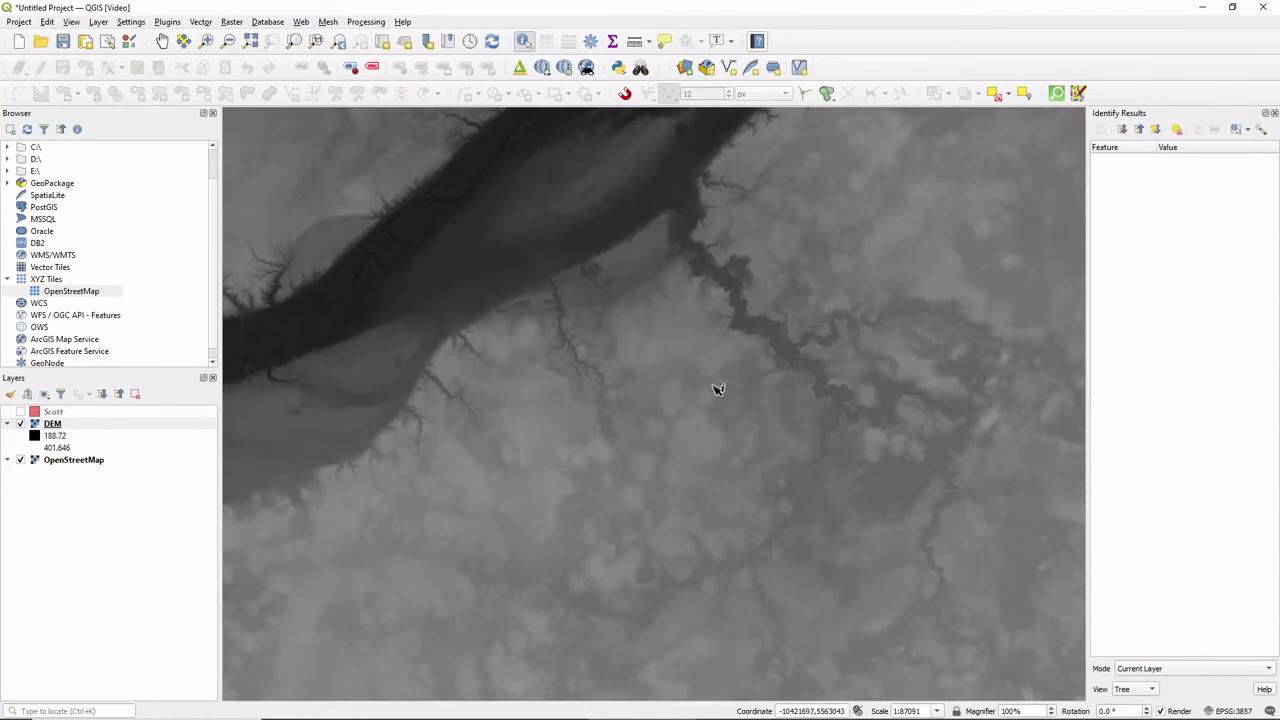
drag(737, 340, 682, 372)
scroll(694, 360, down, 1)
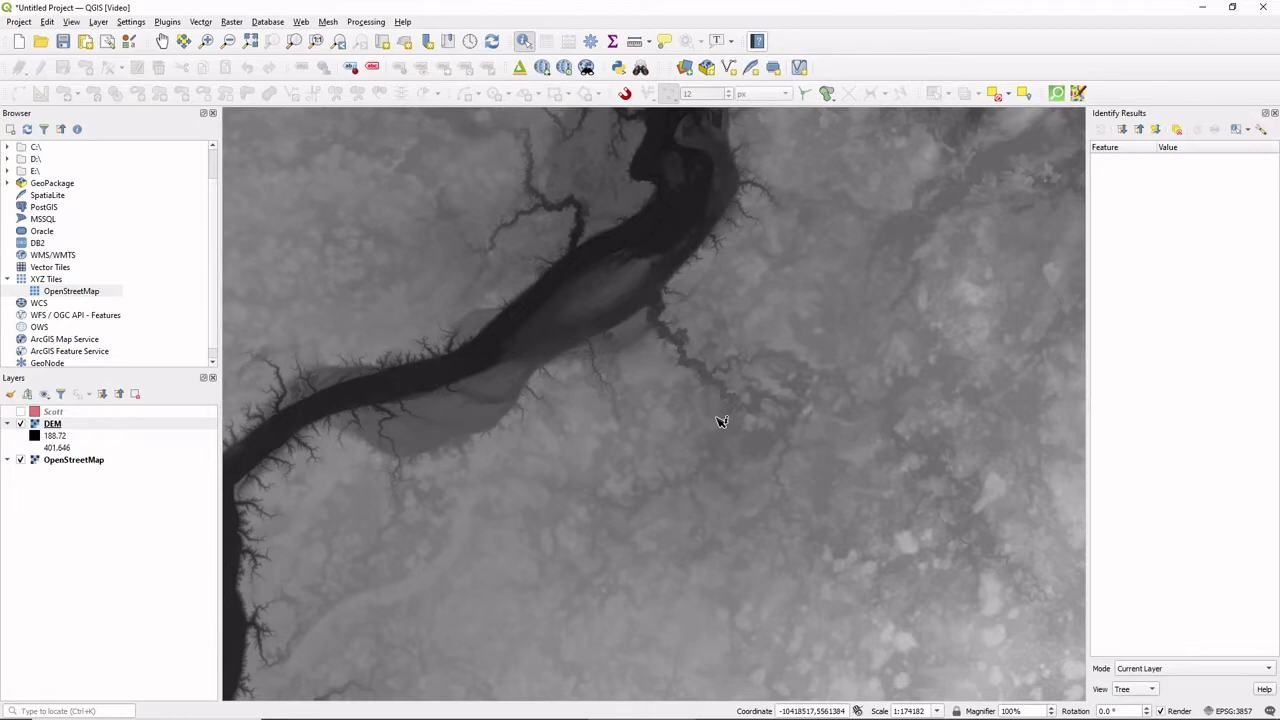
scroll(709, 381, down, 2)
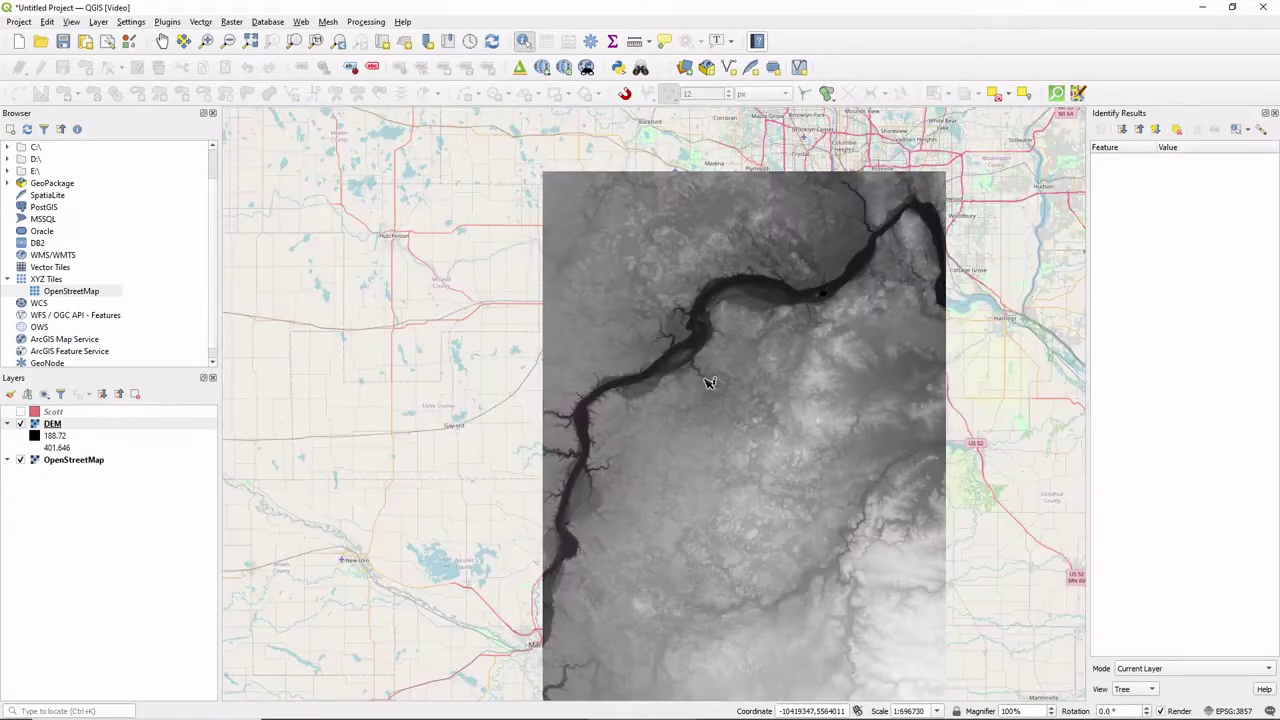
drag(778, 406, 731, 397)
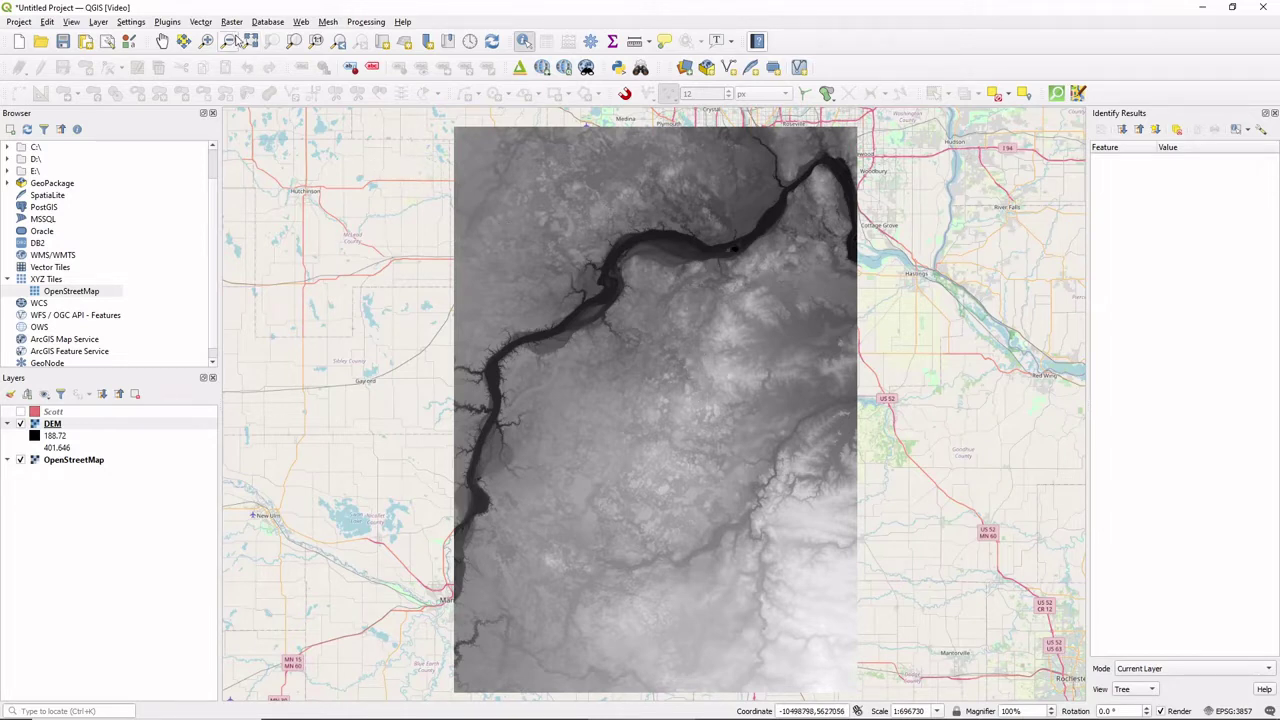
Step: Start a QuickOSM quick query and limit its area to the canvas extent
click(204, 22)
mouse_move(216, 38)
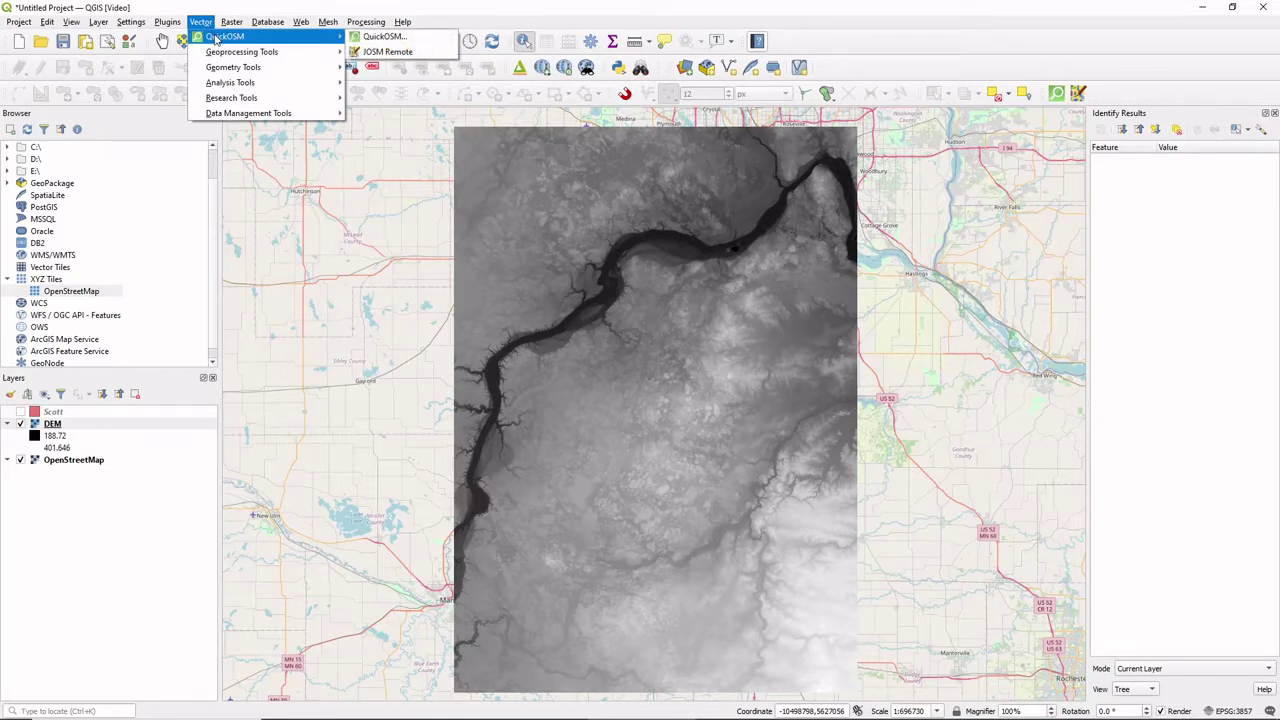
click(376, 38)
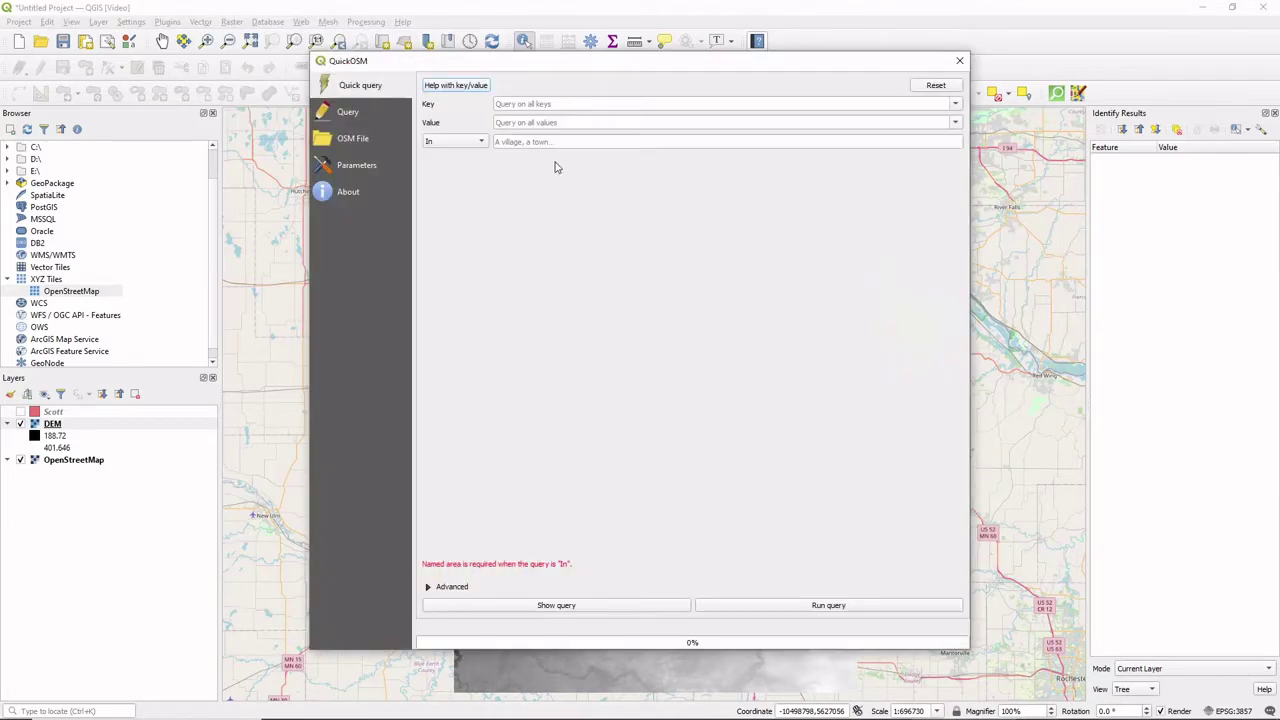
click(478, 145)
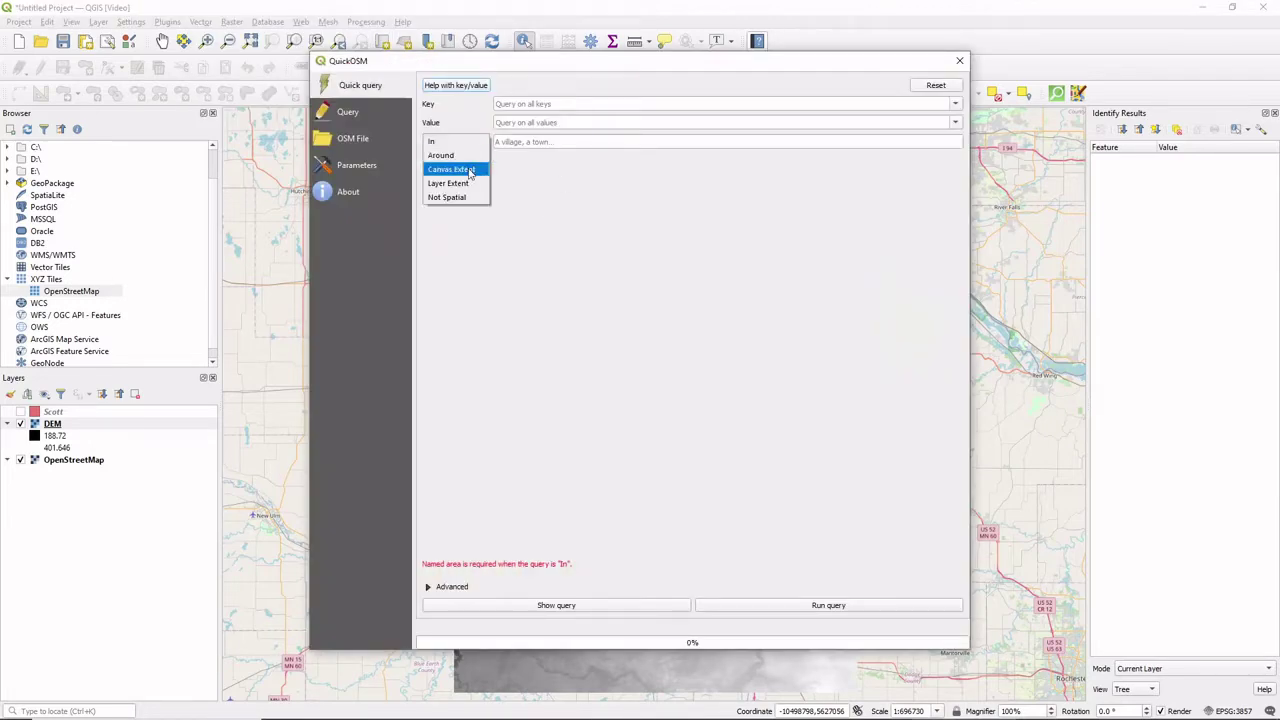
click(468, 169)
Step: Run the query for OSM objects with key boundary and value administrative, and close the query dialog
click(955, 104)
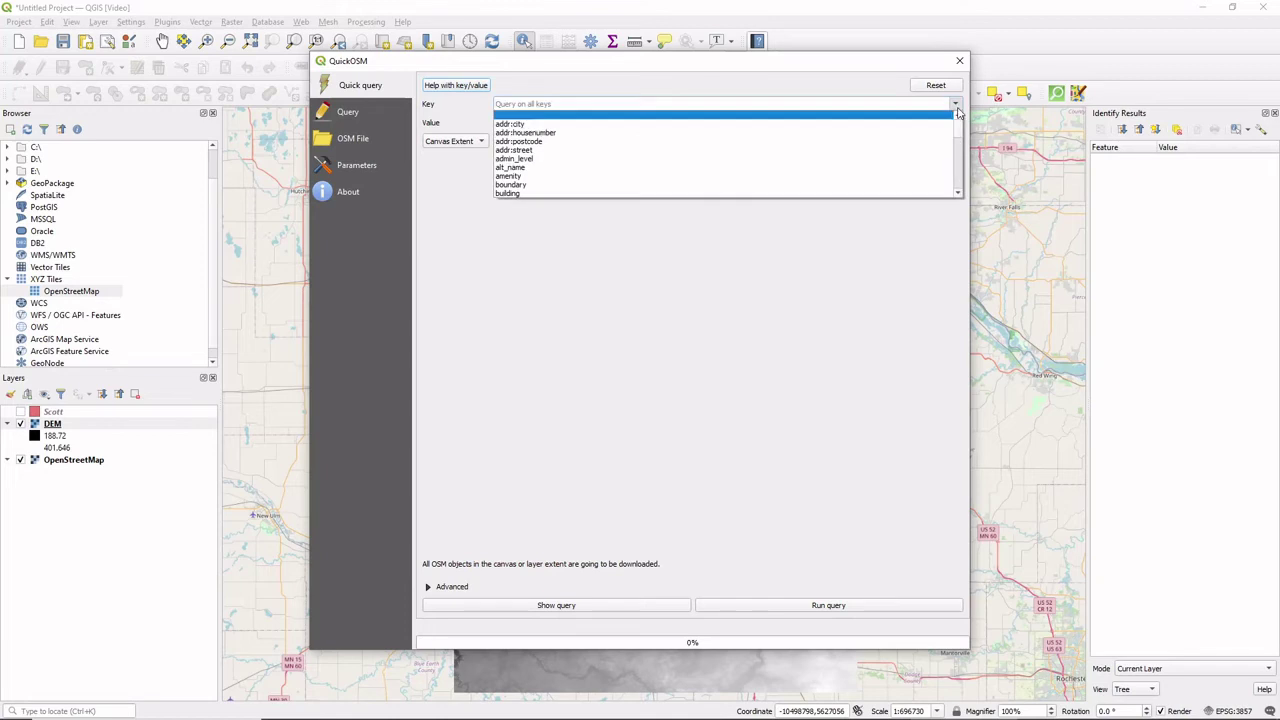
click(538, 184)
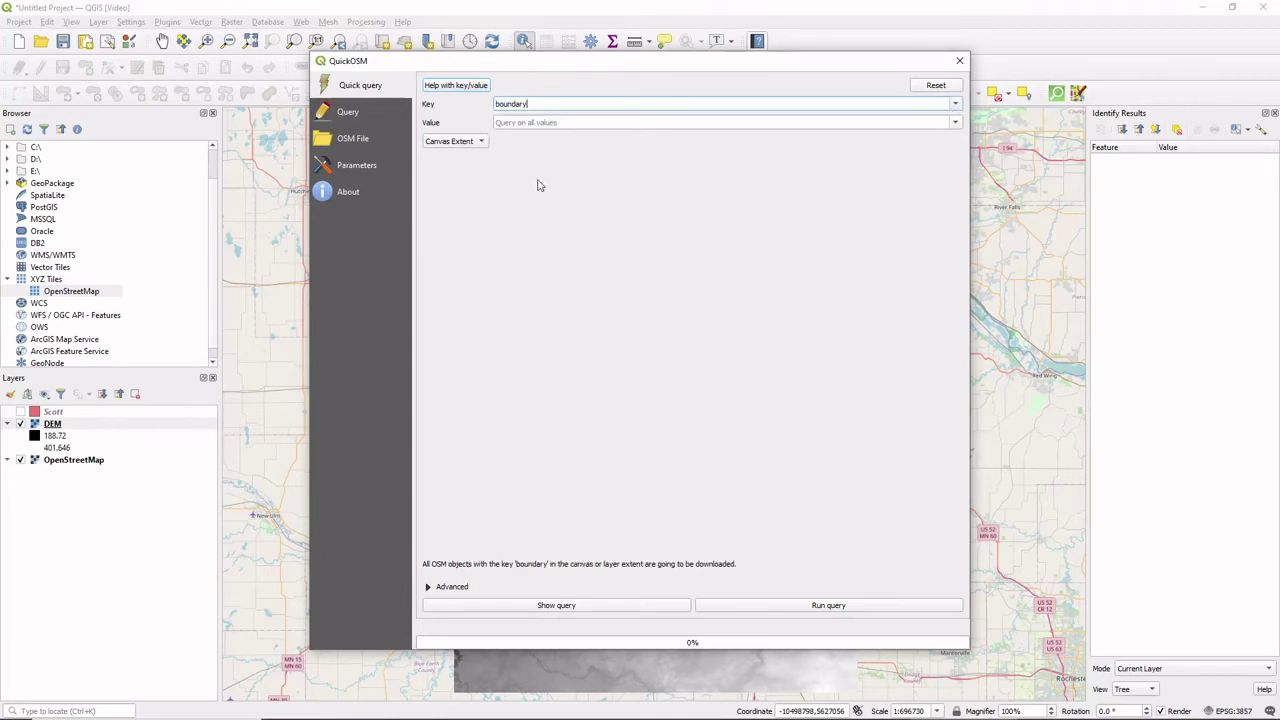
click(955, 122)
click(557, 145)
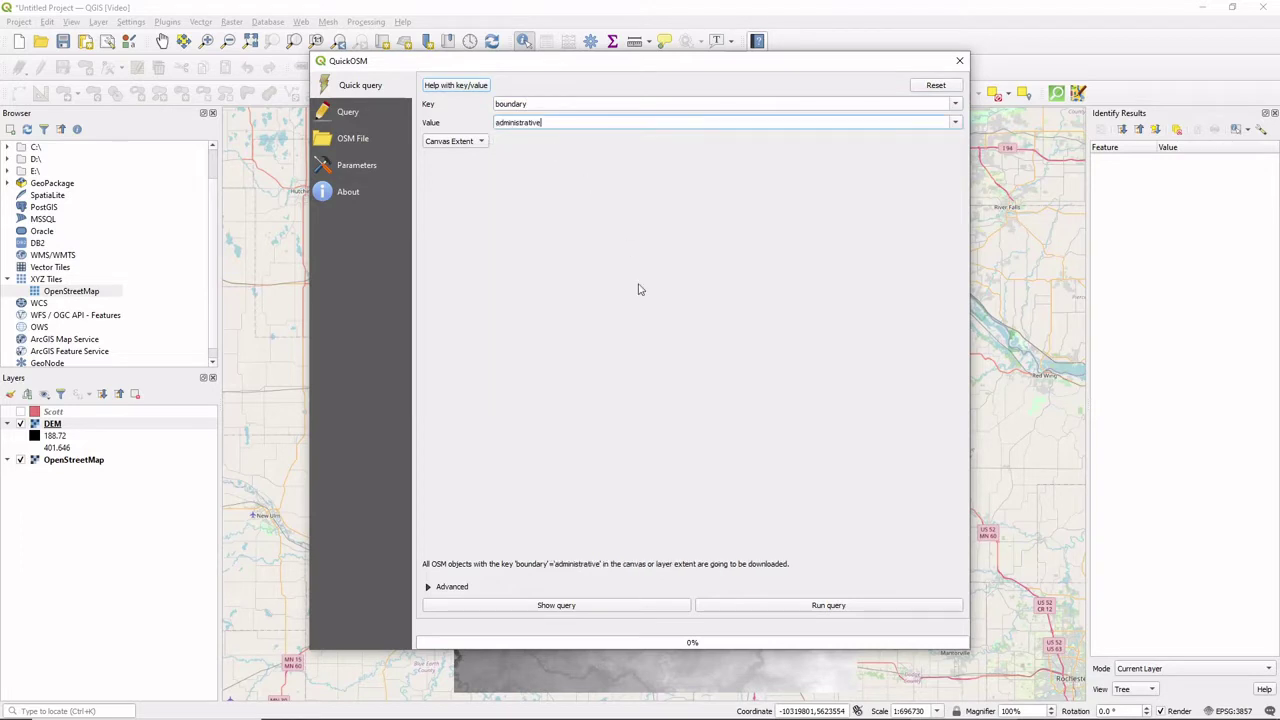
click(780, 605)
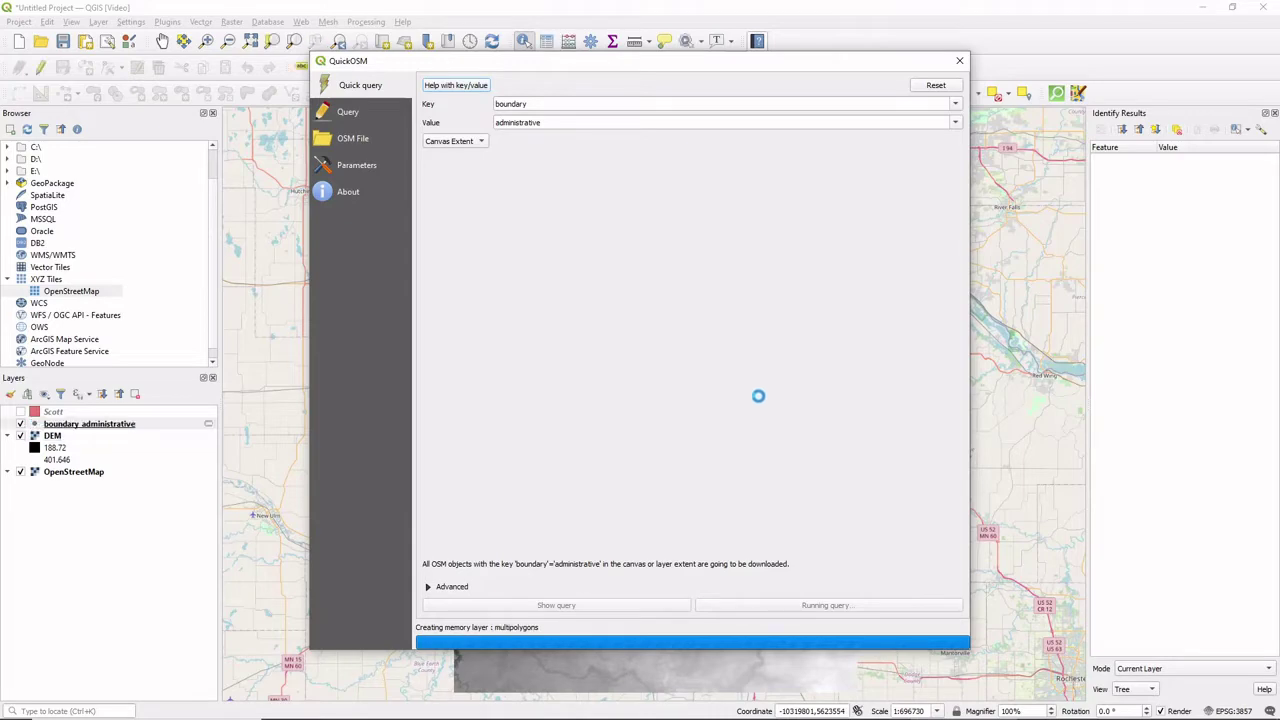
click(959, 60)
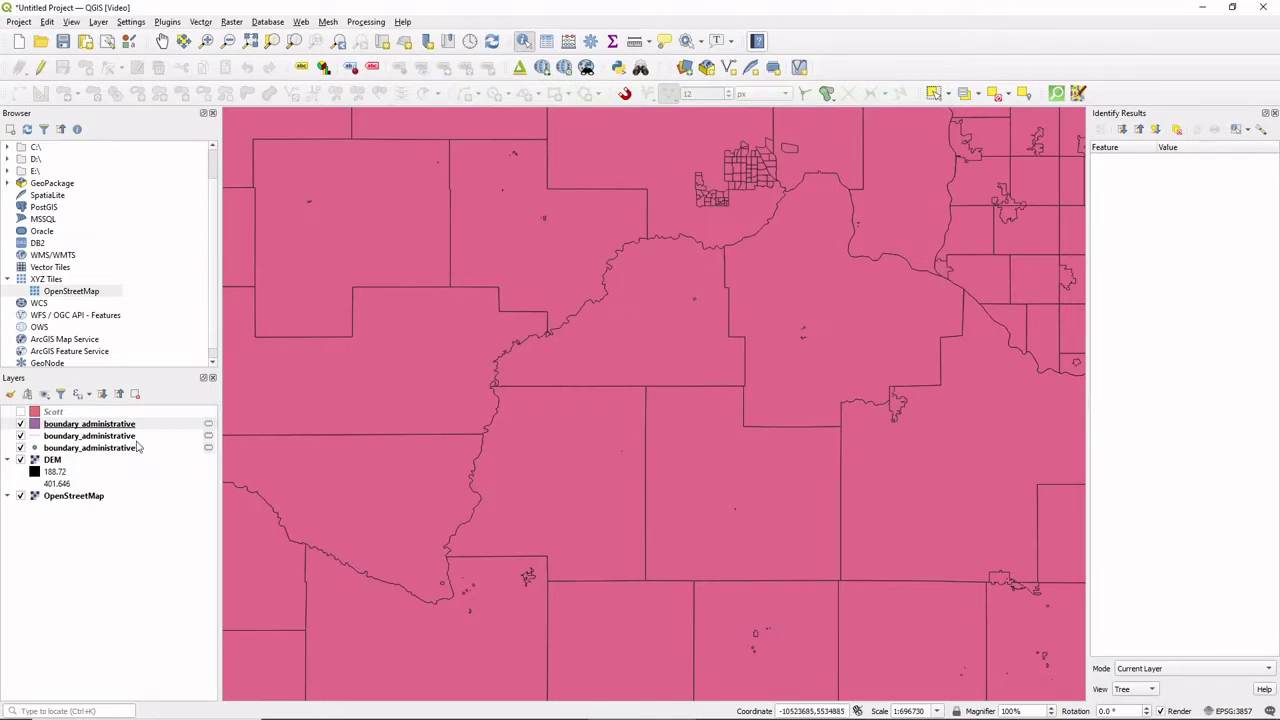
Step: Remove the line and point boundary_administrative layers from the project, keeping the polygon layer
click(83, 436)
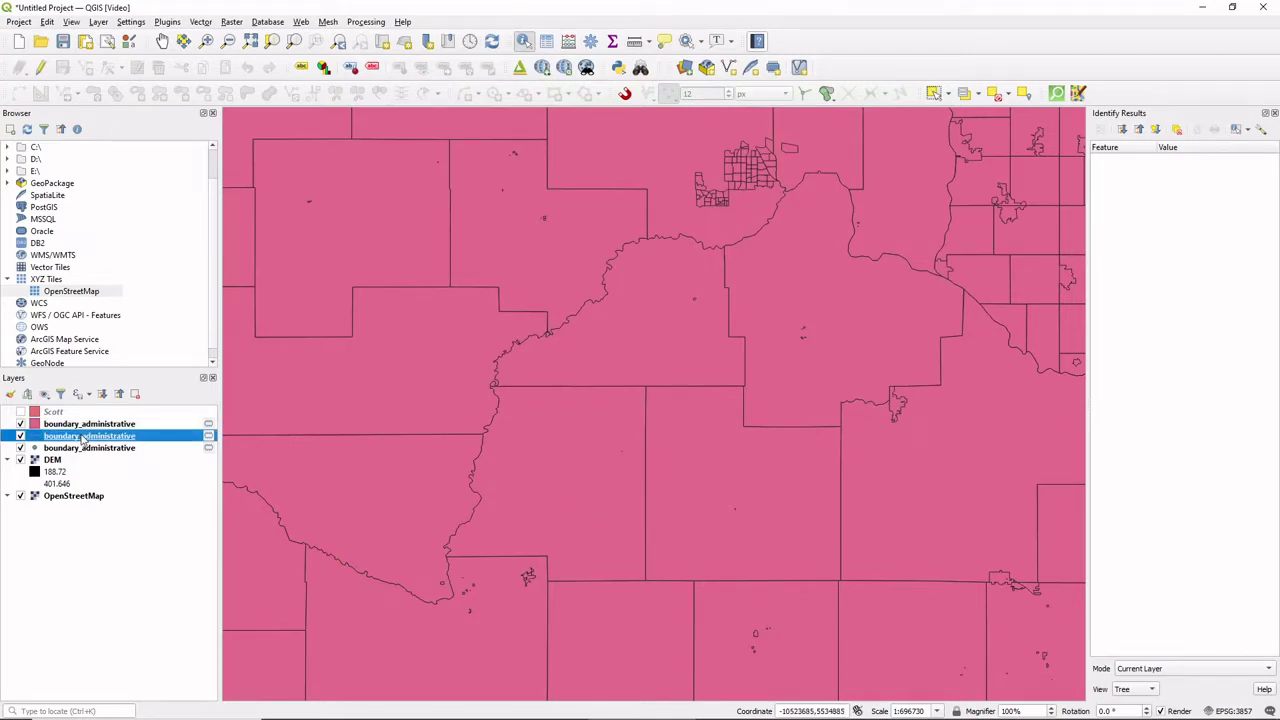
shift+click(88, 448)
right_click(88, 449)
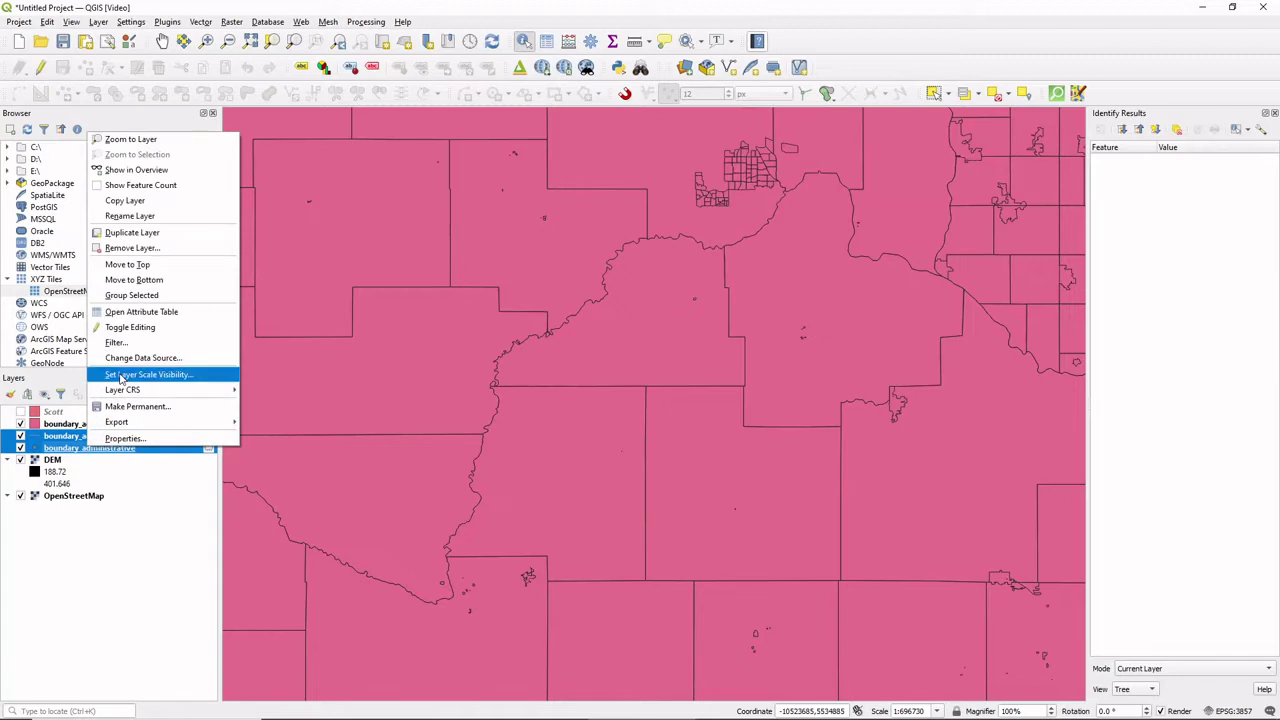
click(130, 248)
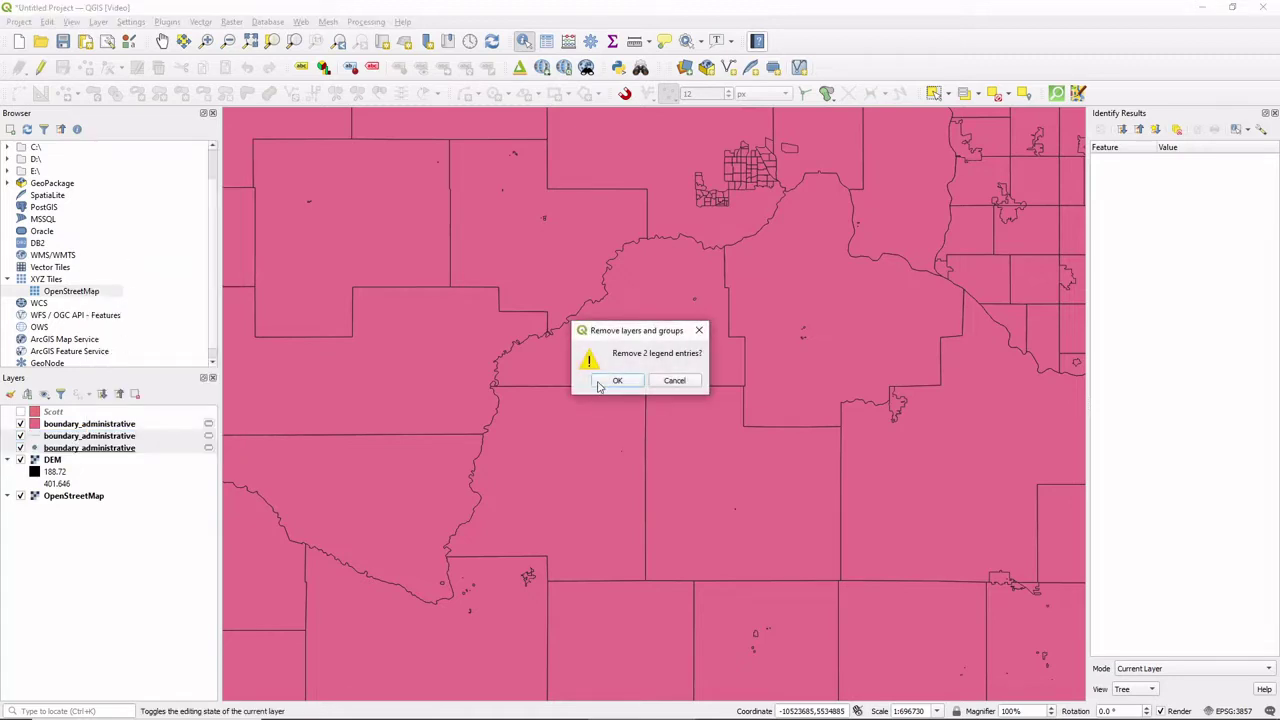
click(617, 381)
Step: Label the boundary_administrative polygons with single labels based on the name field
click(132, 427)
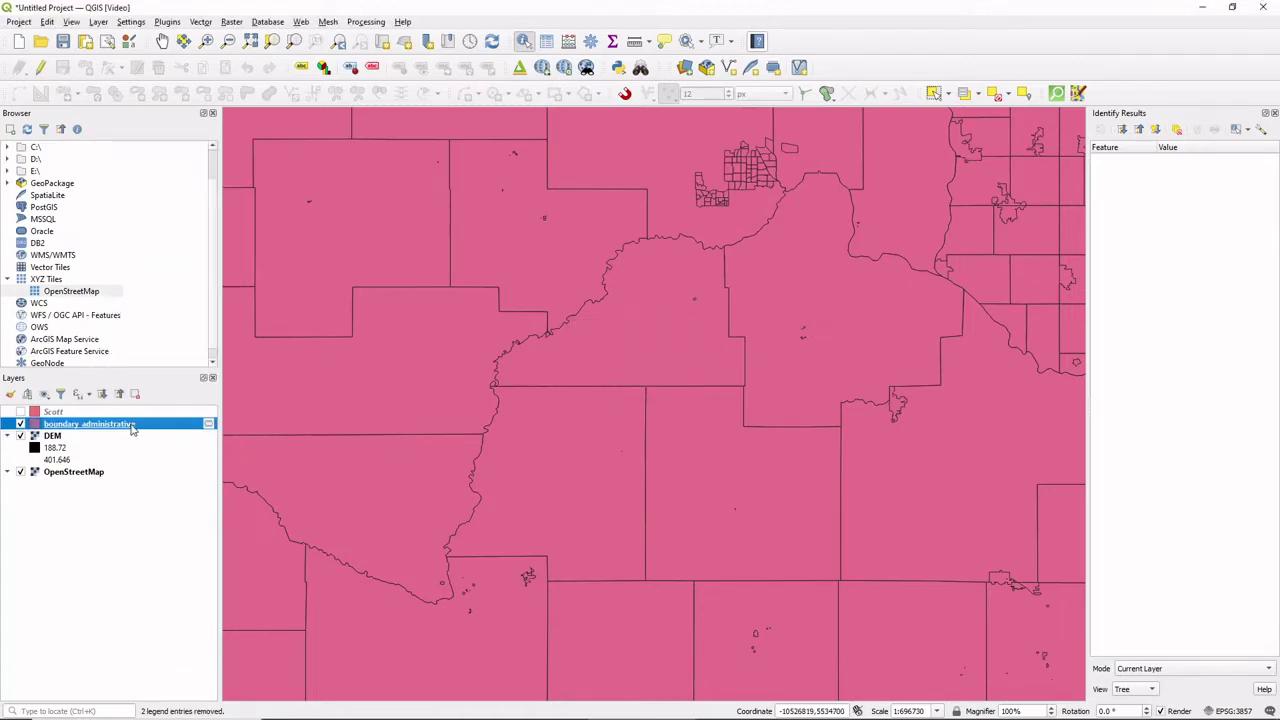
double_click(131, 426)
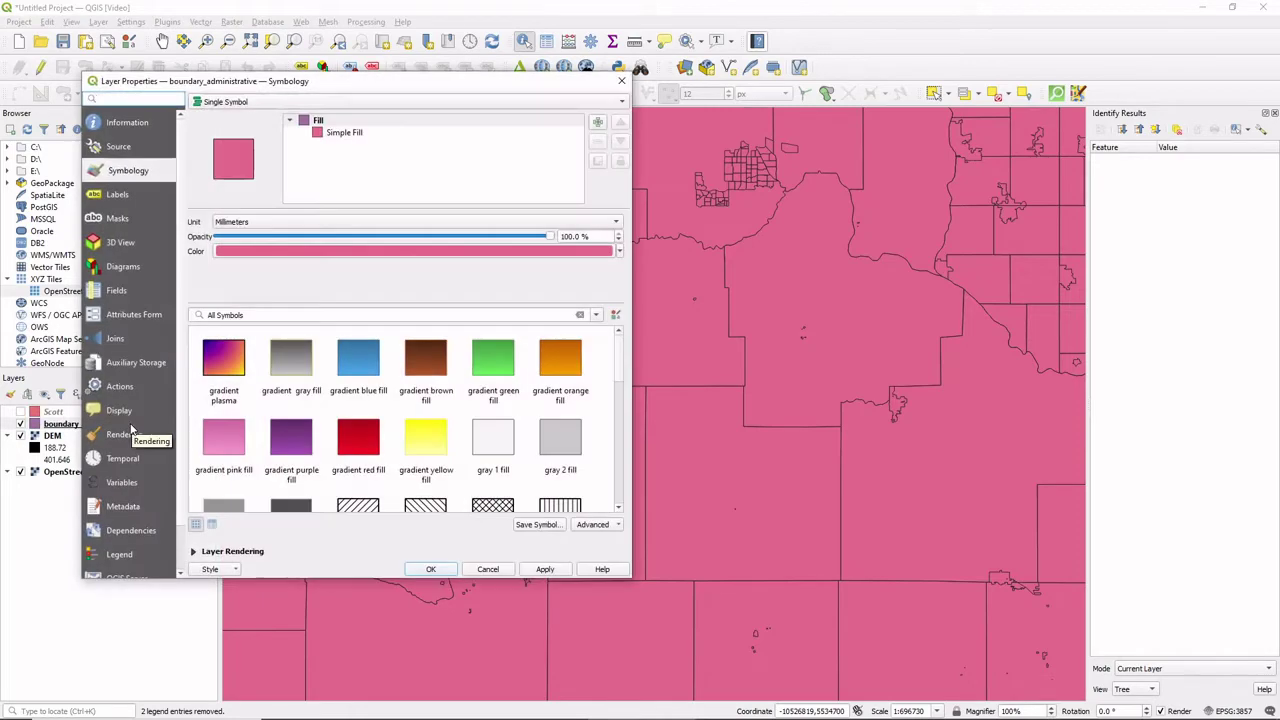
click(120, 195)
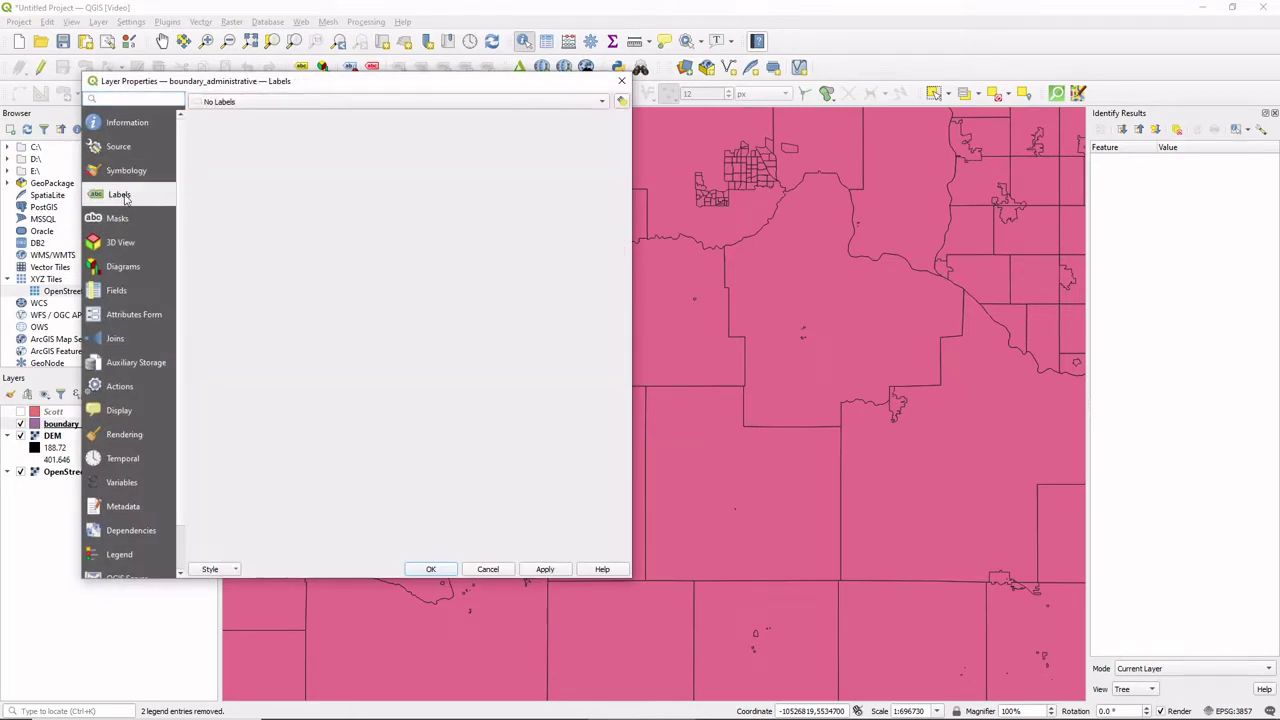
click(313, 101)
click(305, 115)
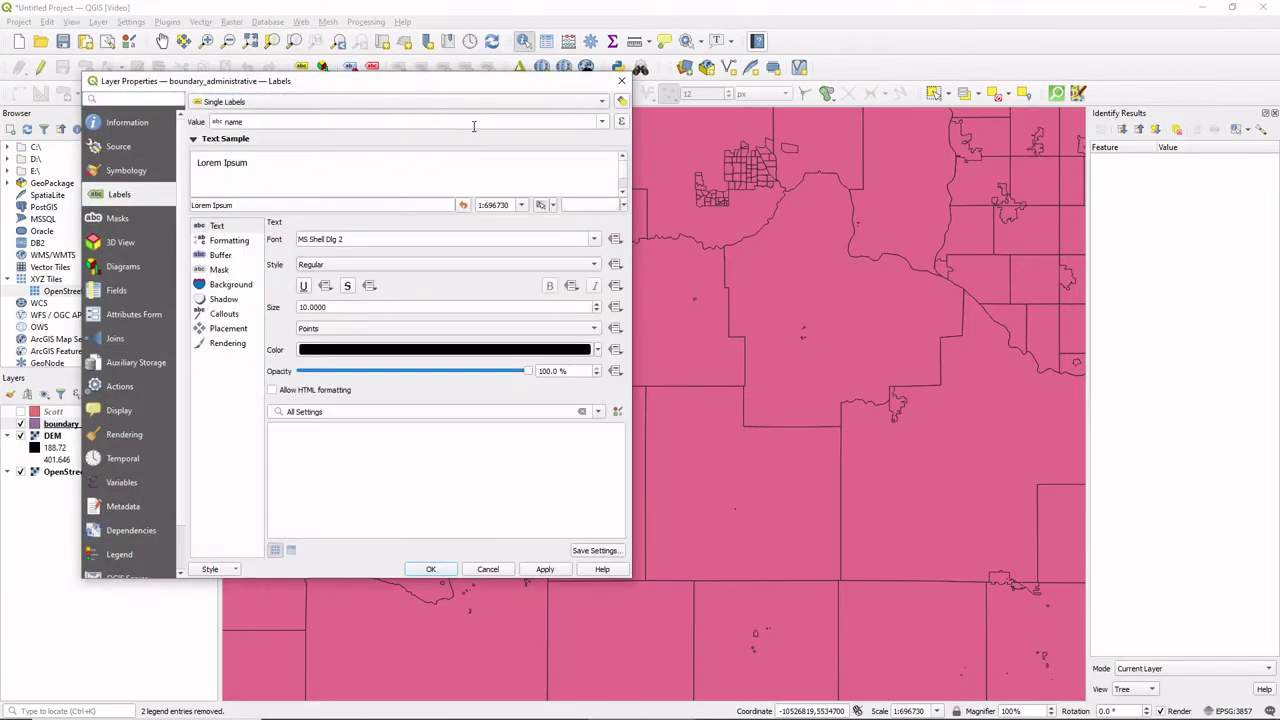
click(545, 569)
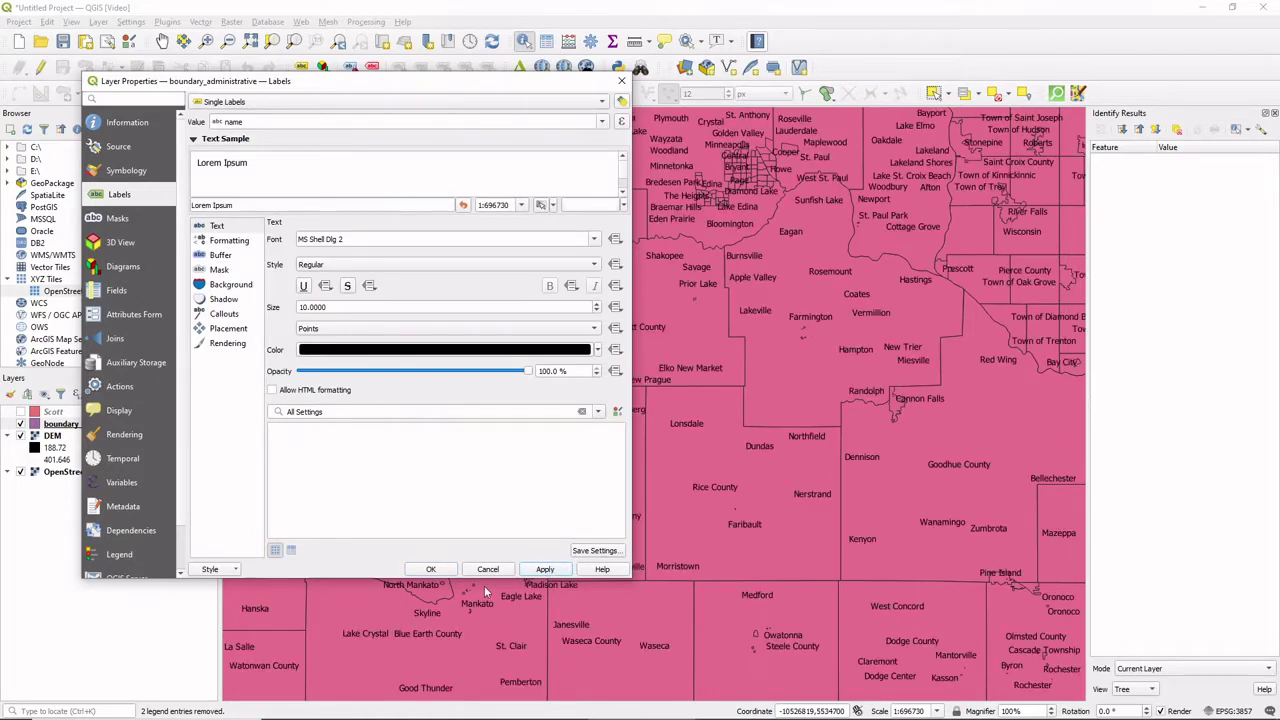
click(431, 570)
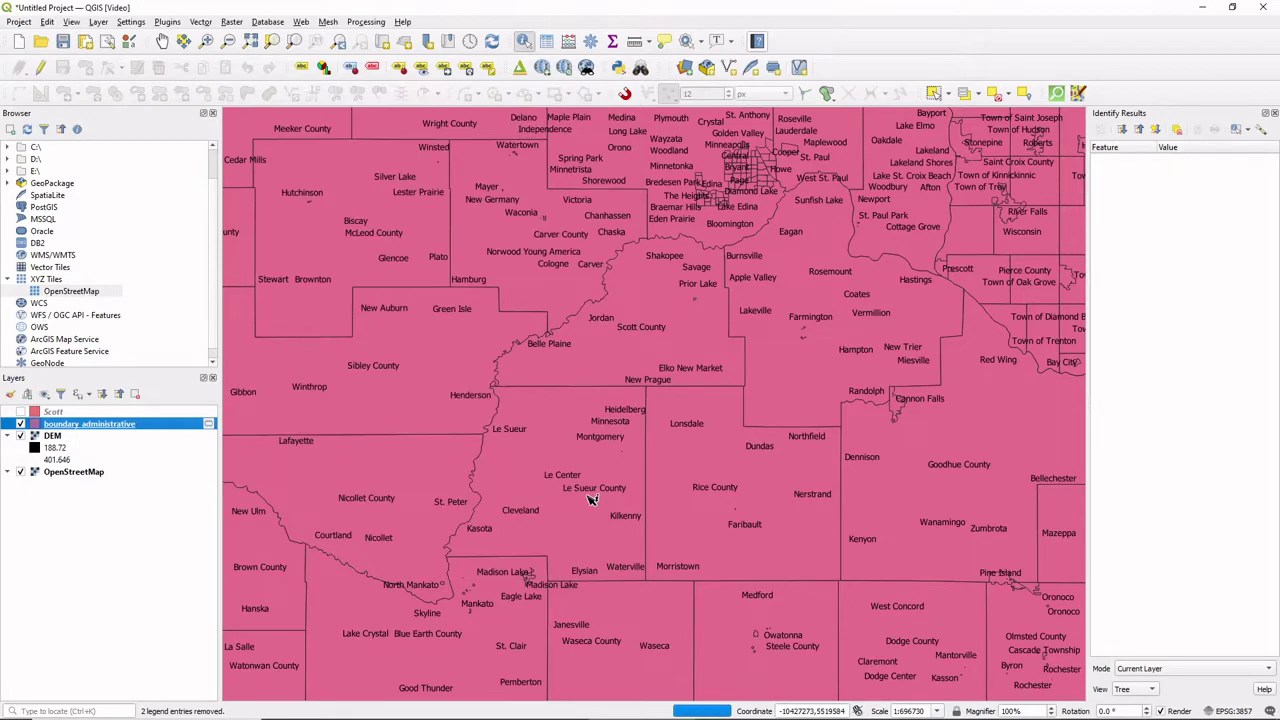
Step: Select the Scott County polygon on the map in the boundary_administrative layer
scroll(645, 440, up, 1)
drag(790, 370, 746, 569)
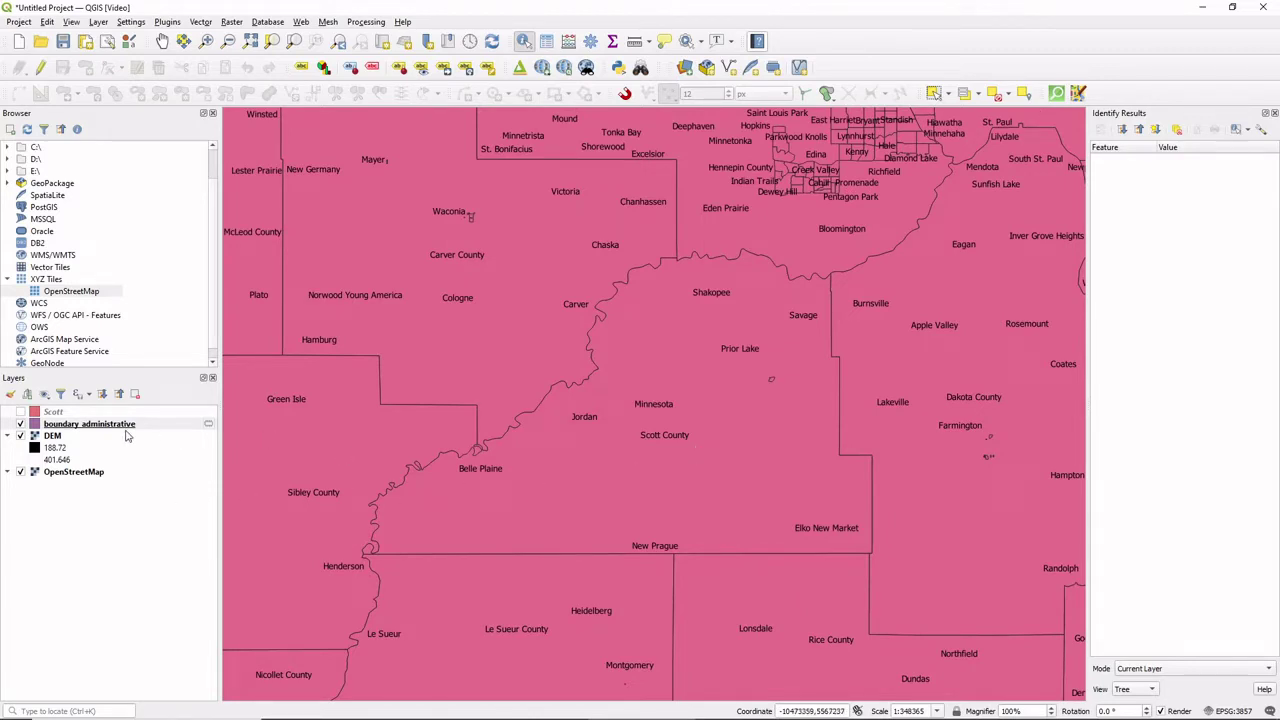
click(934, 93)
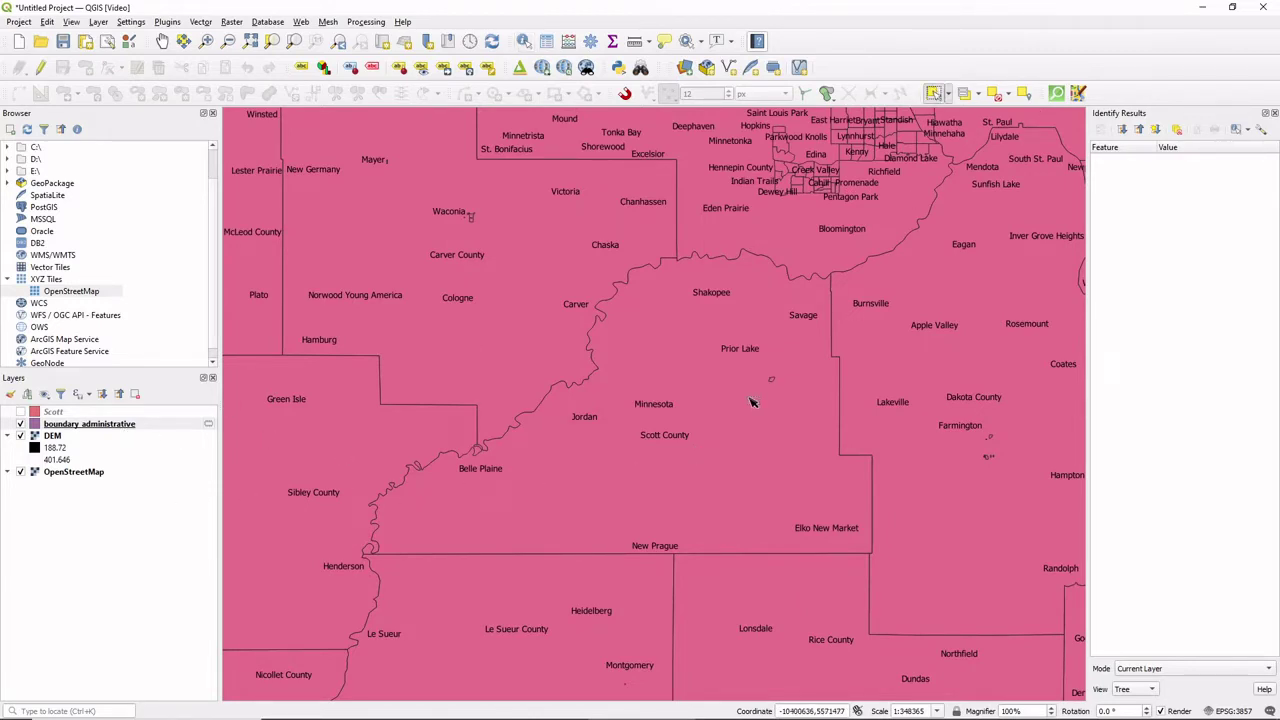
click(754, 404)
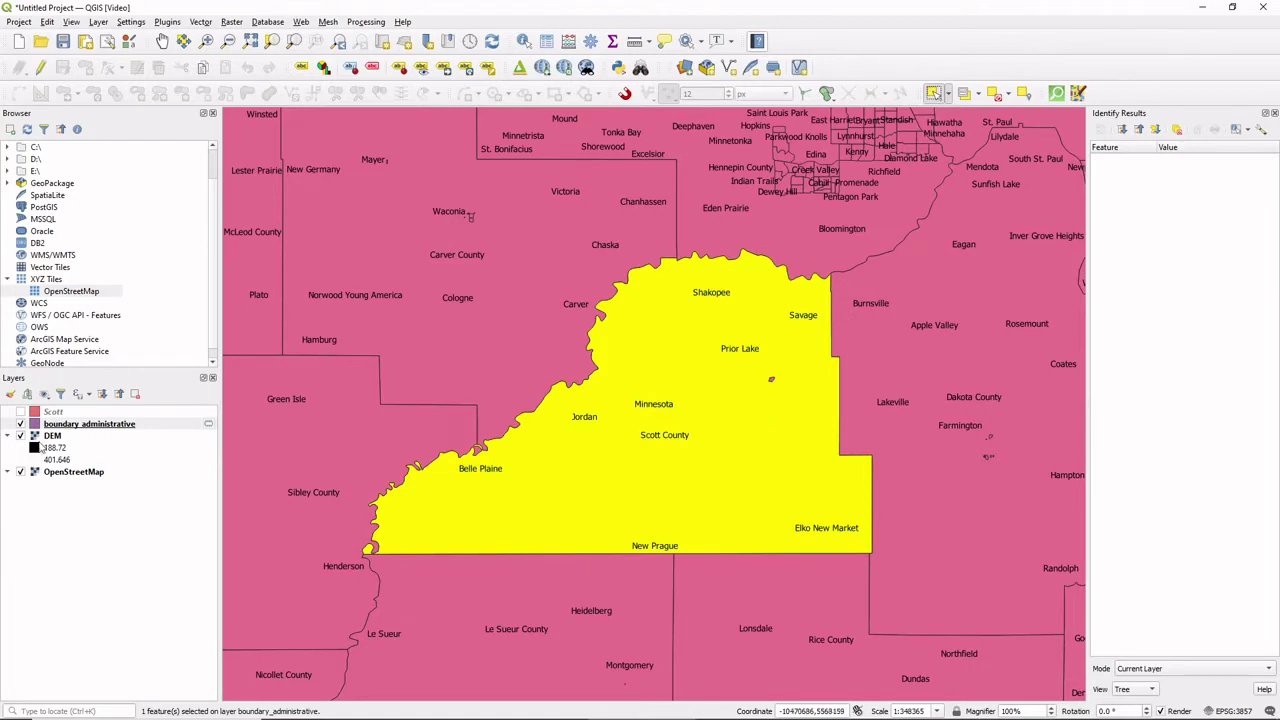
Step: Filter the boundary_administrative attribute table by the name field for Scott County, review the record, and close the table
click(100, 426)
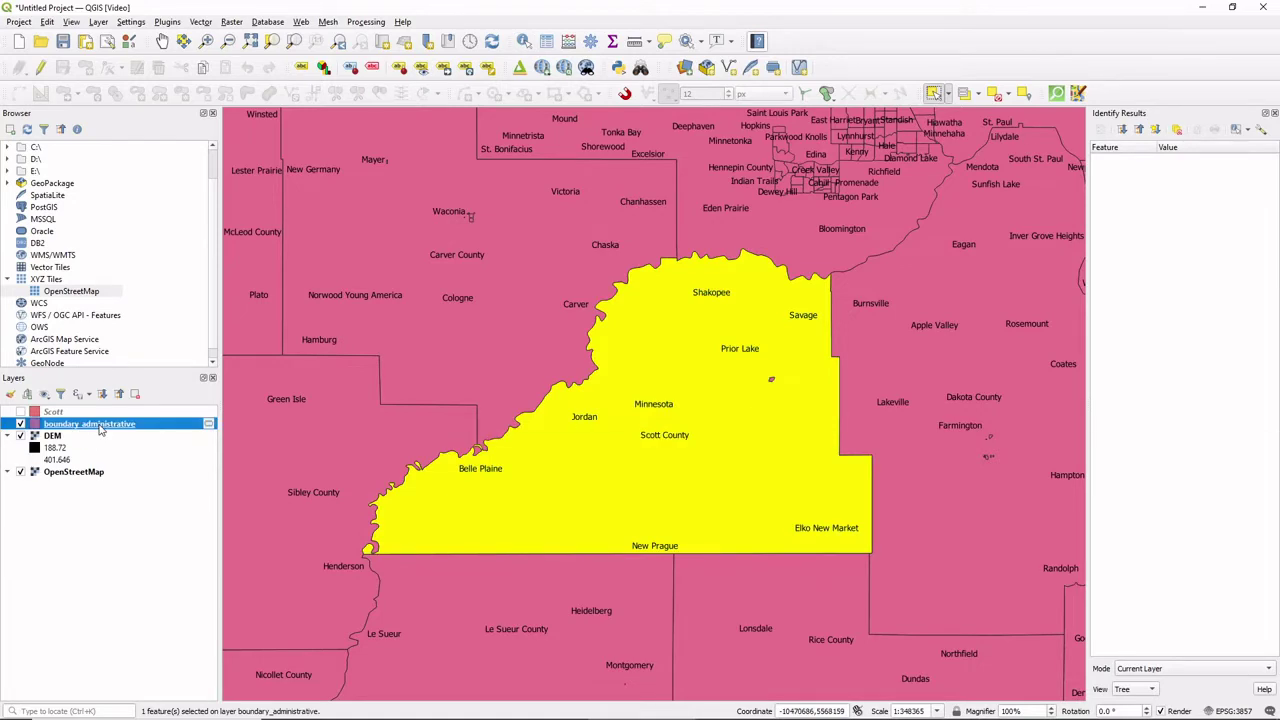
click(547, 41)
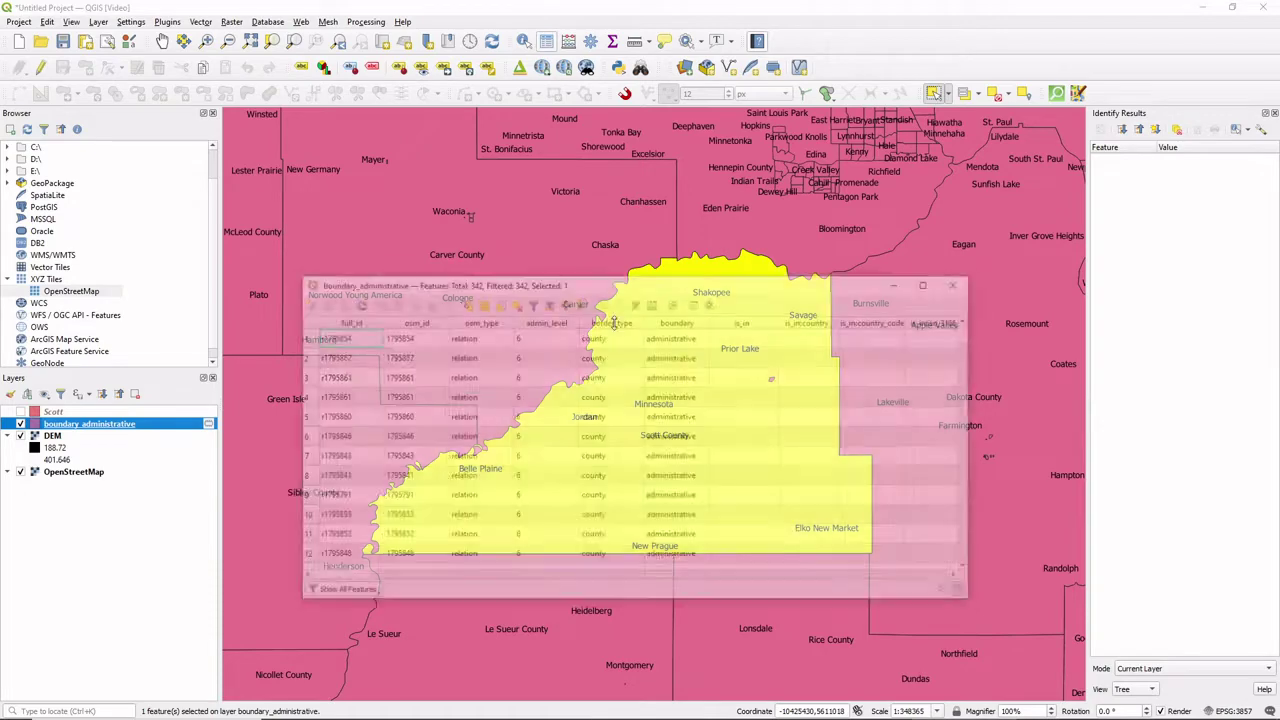
click(371, 597)
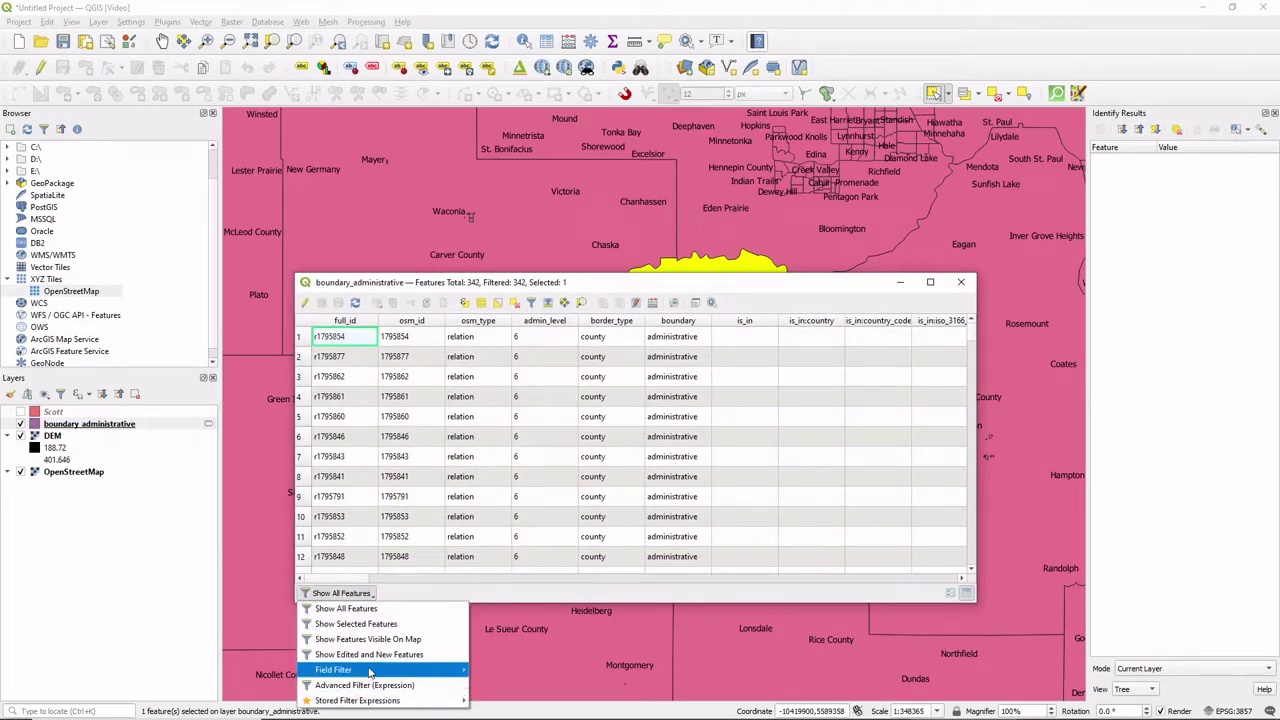
mouse_move(369, 674)
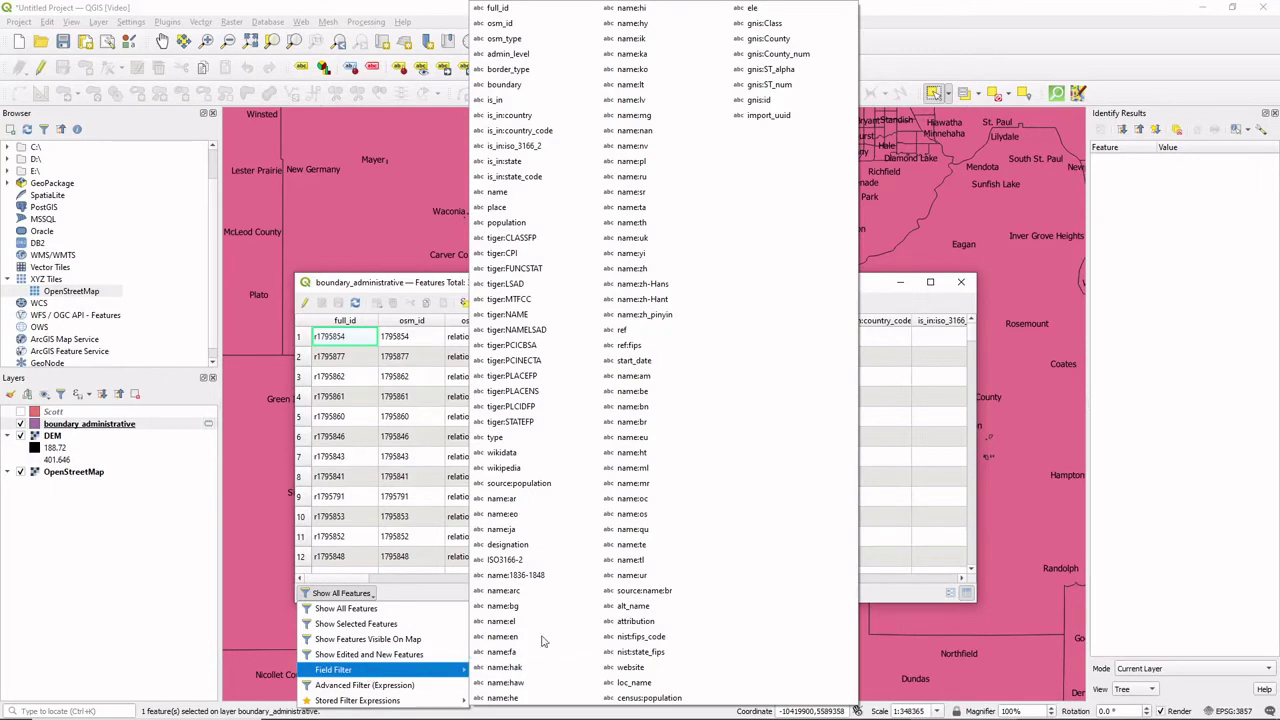
click(511, 199)
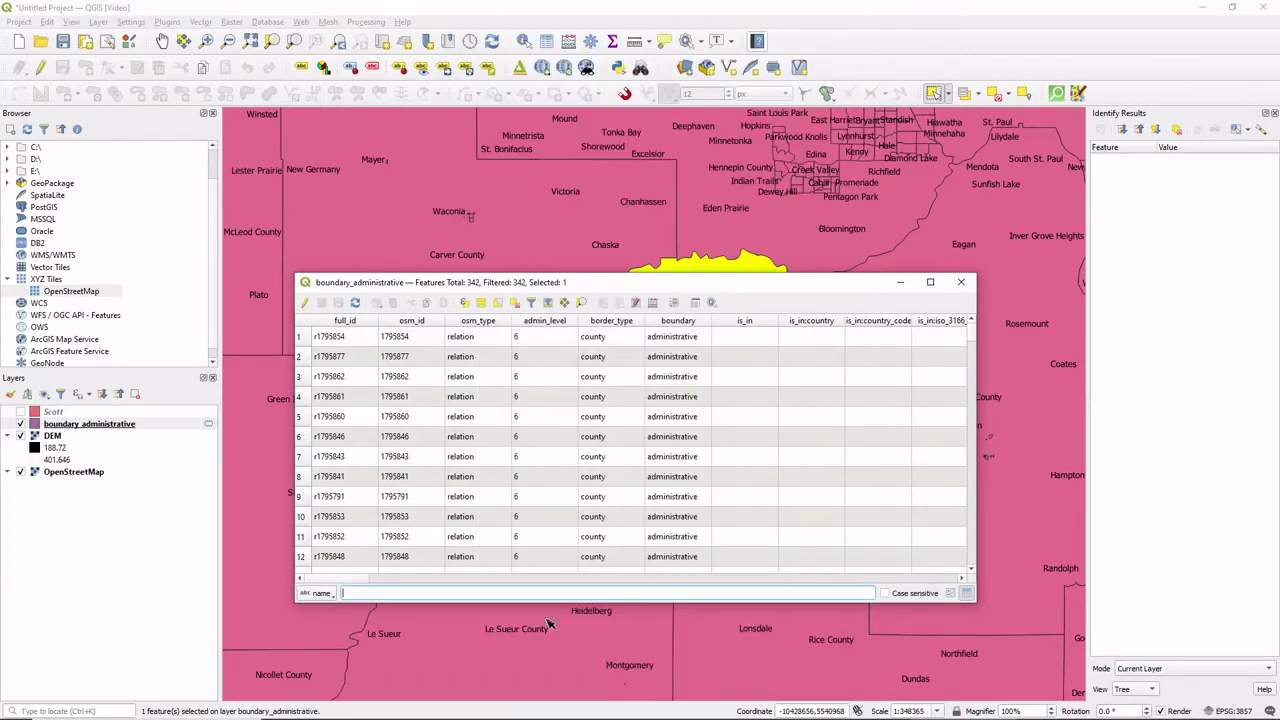
text(scott)
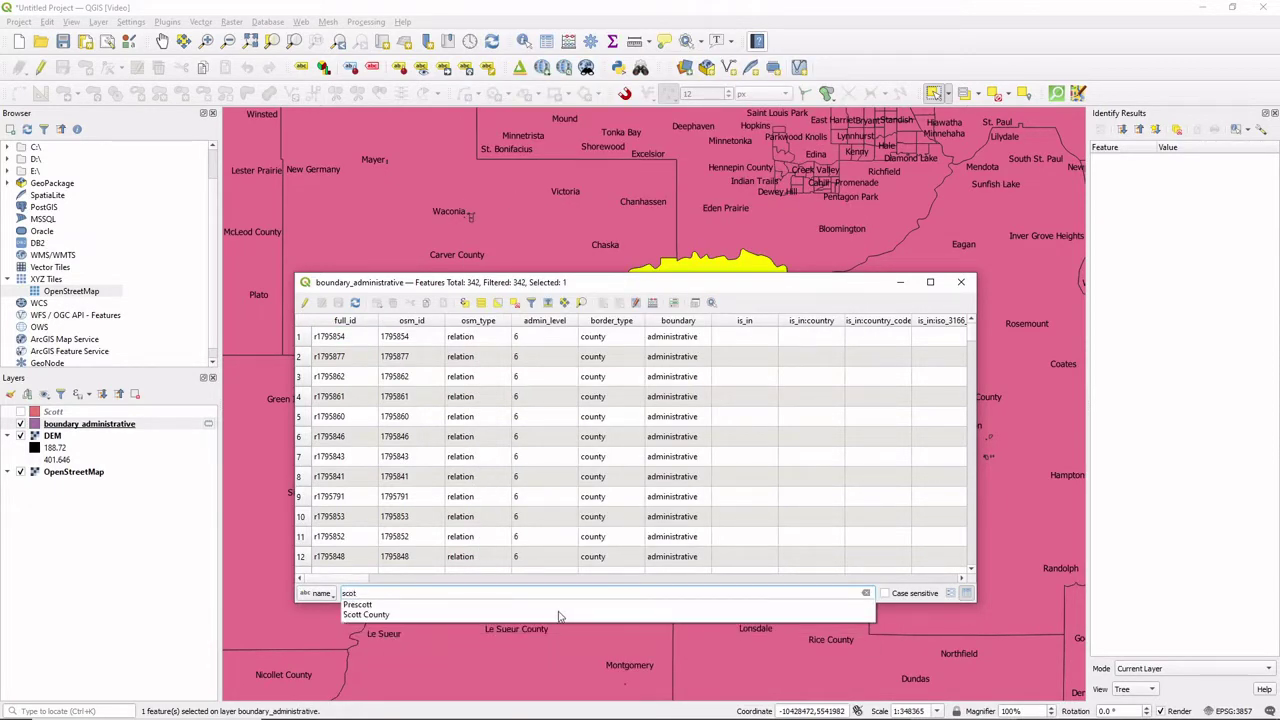
click(372, 614)
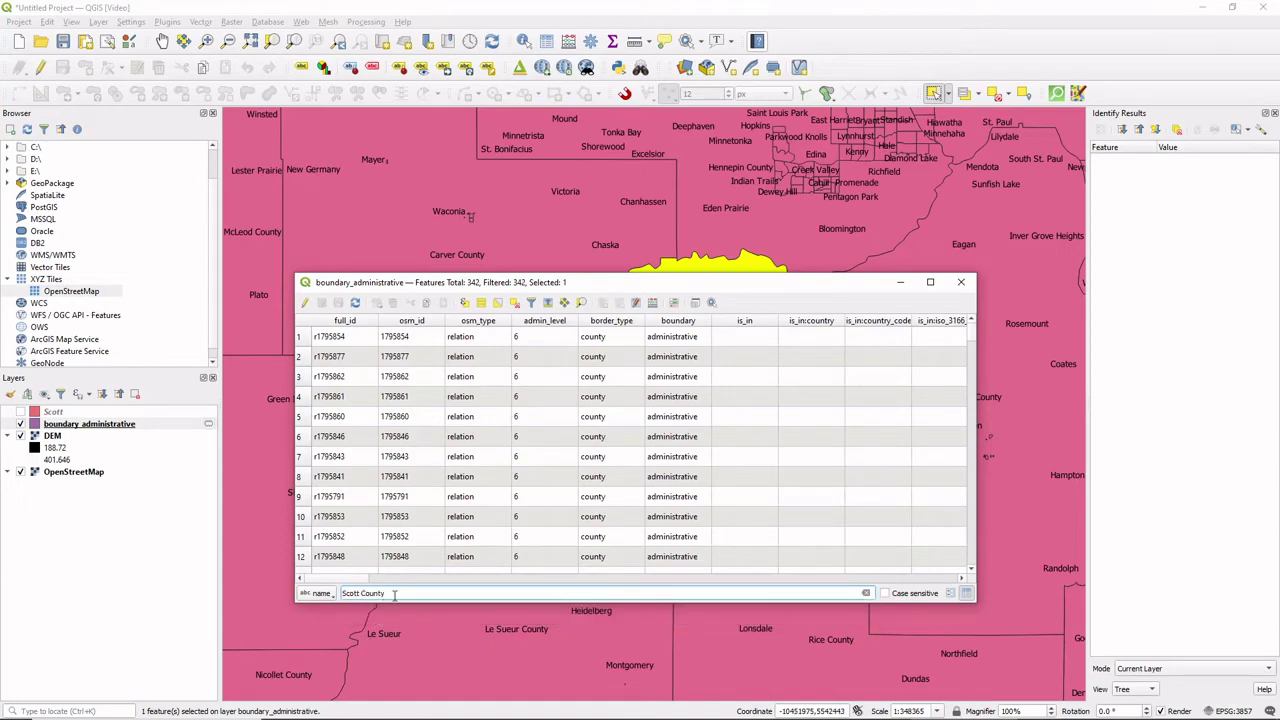
key(Return)
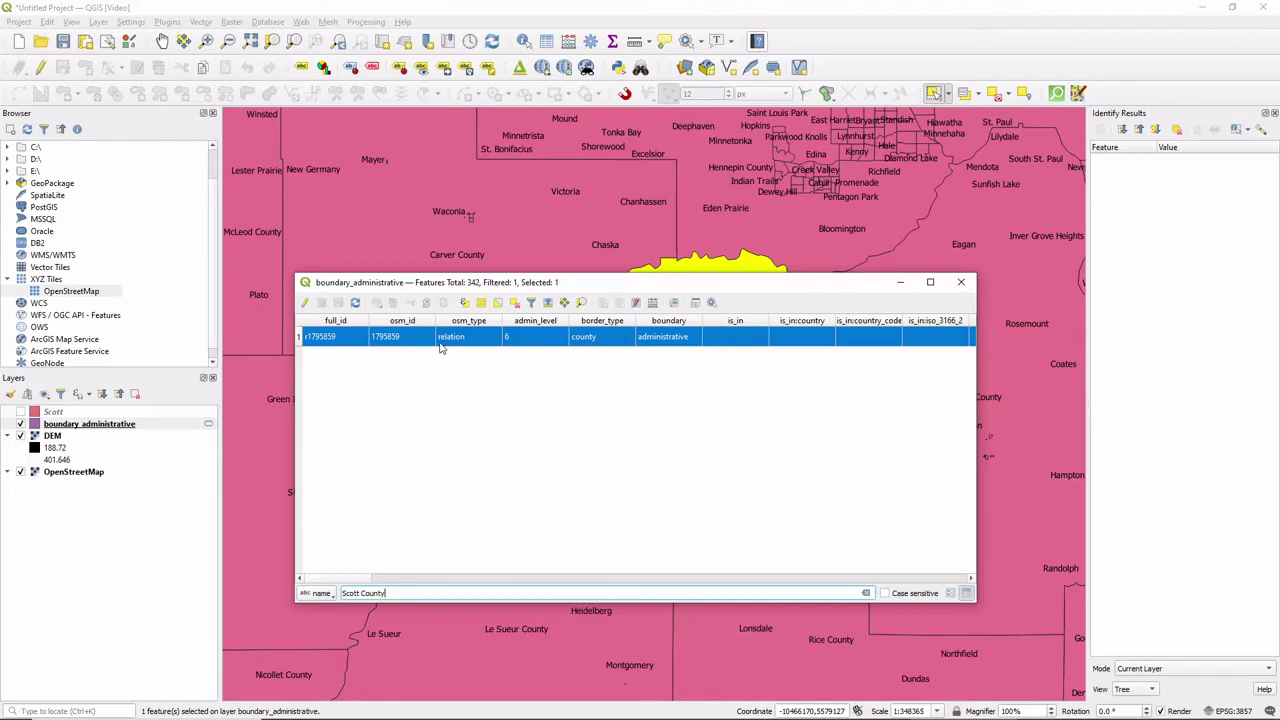
scroll(368, 583, right, 3)
scroll(368, 583, left, 3)
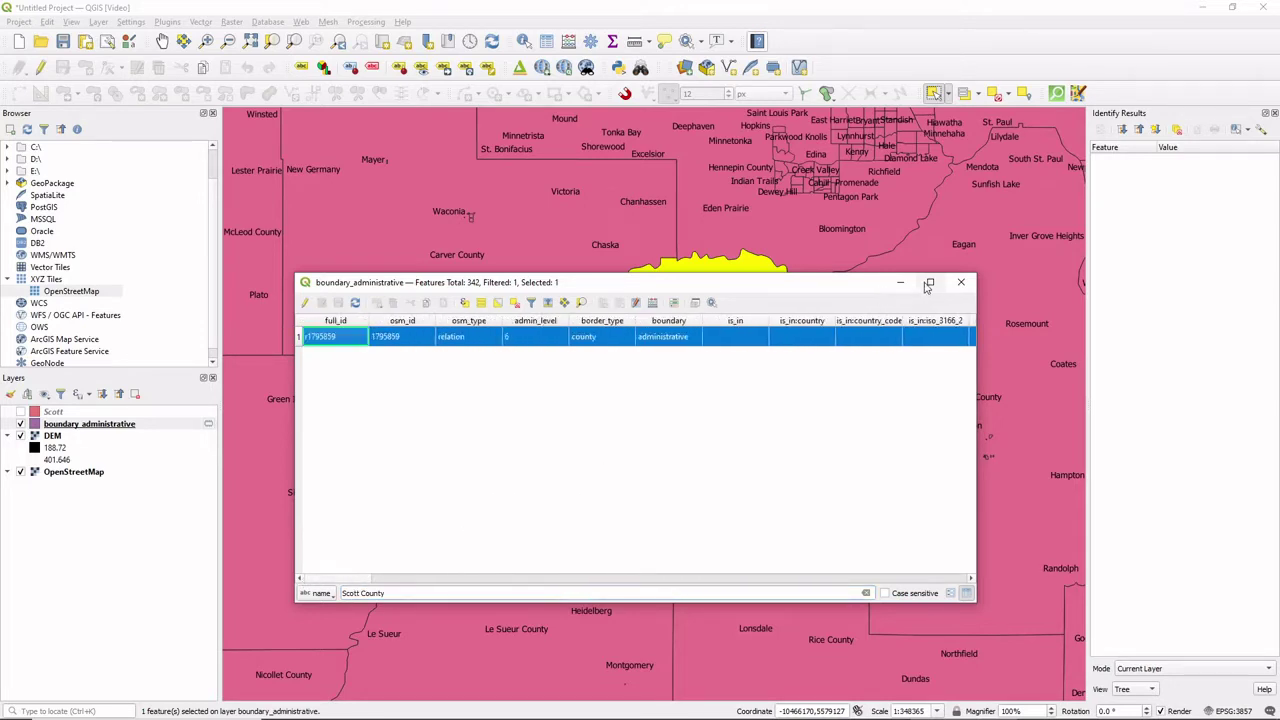
click(961, 285)
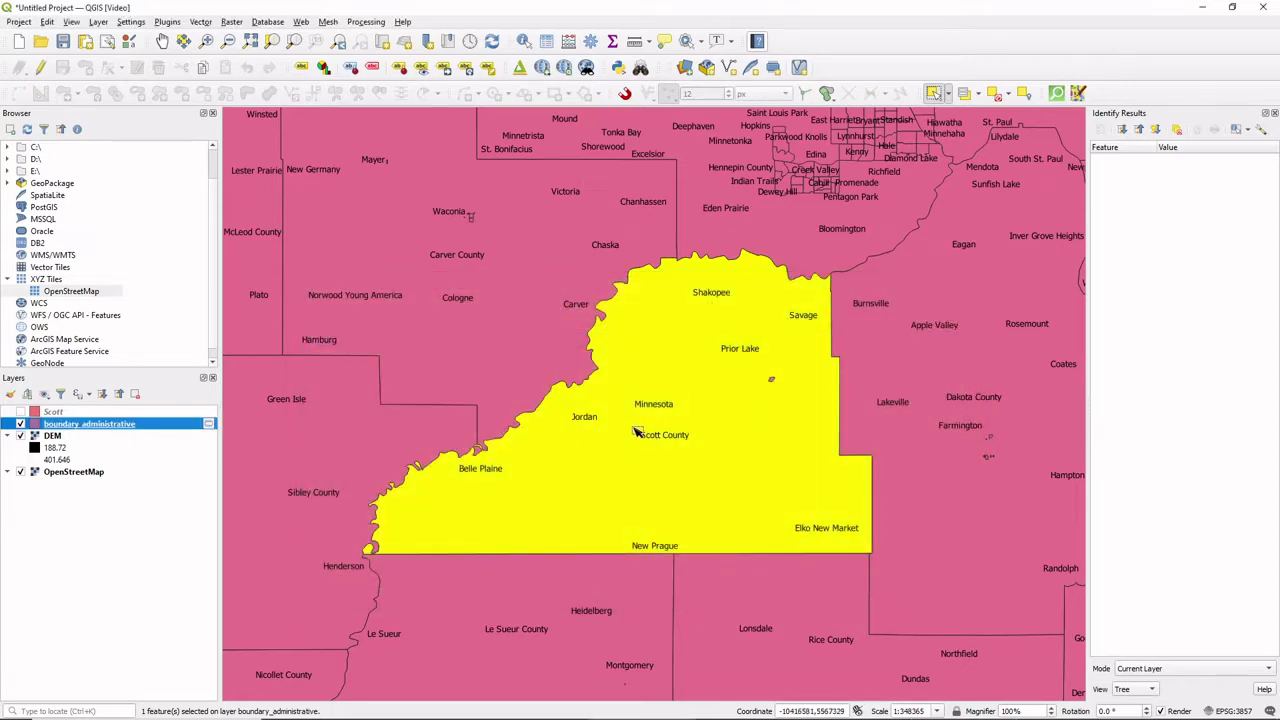
Step: Export the selected Scott County polygon as the ESRI Shapefile ScottCounty in the Contours folder, using the project CRS EPSG:3857
click(759, 404)
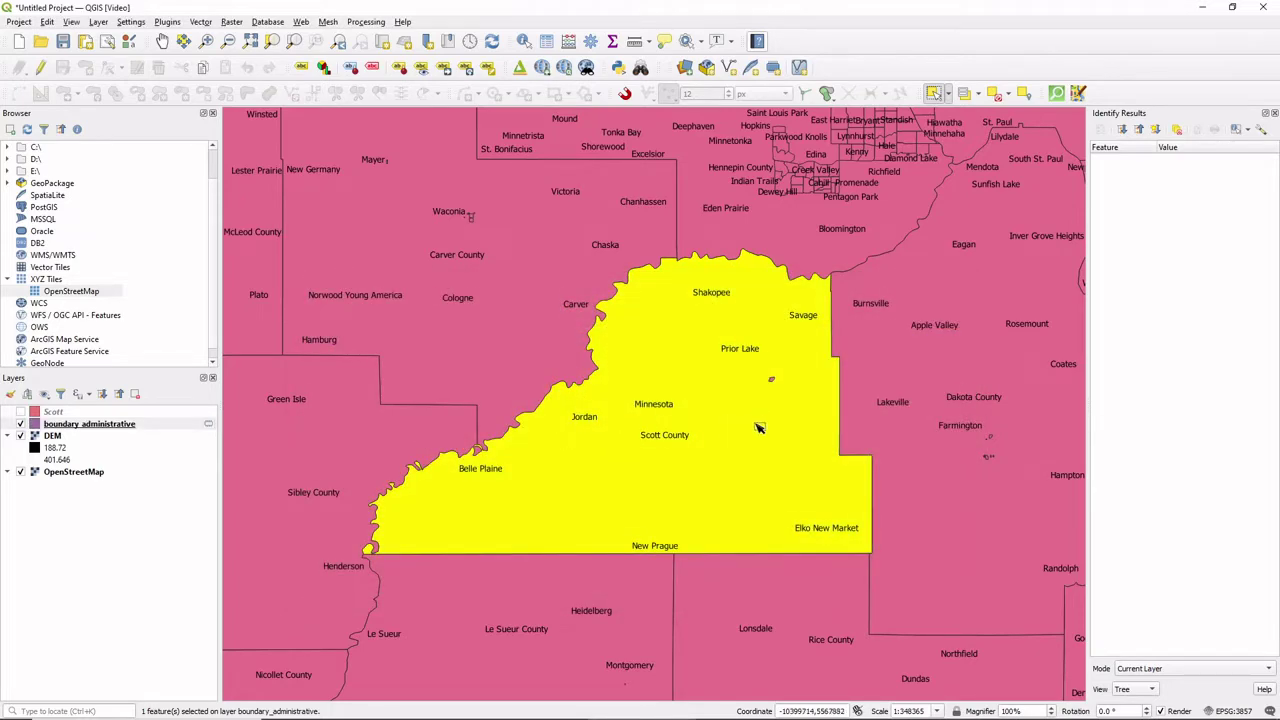
right_click(130, 426)
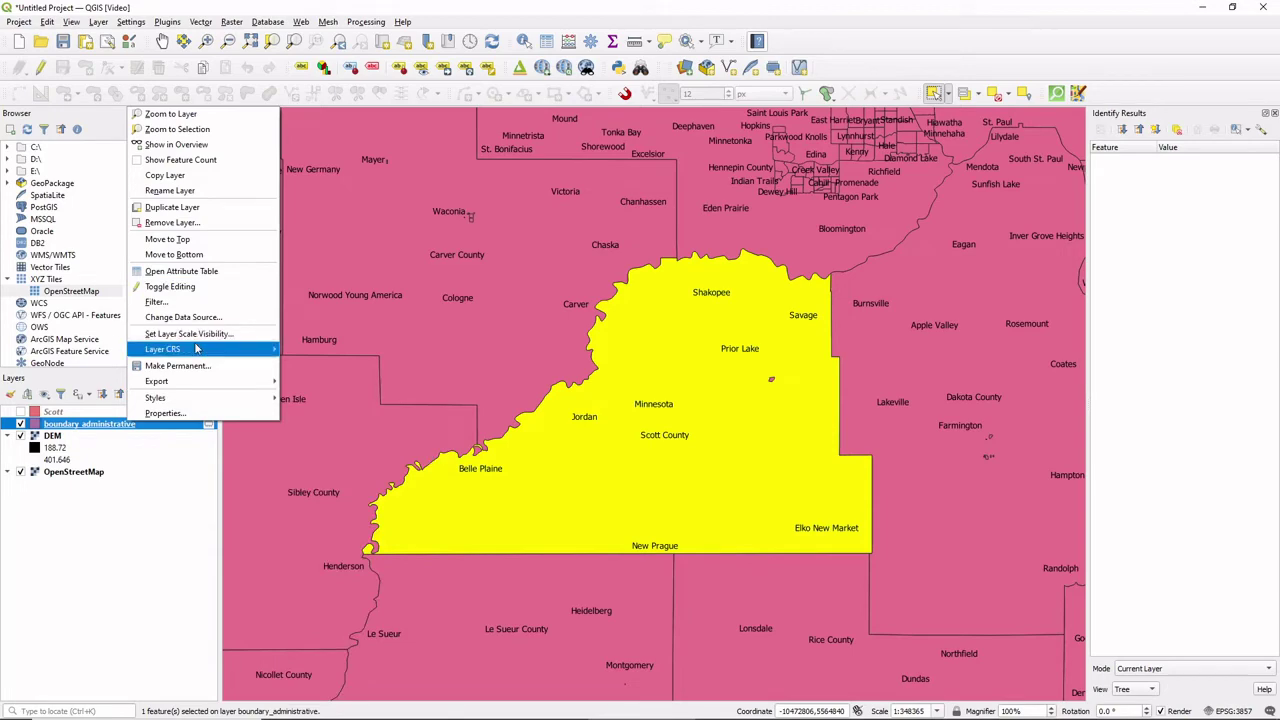
mouse_move(210, 383)
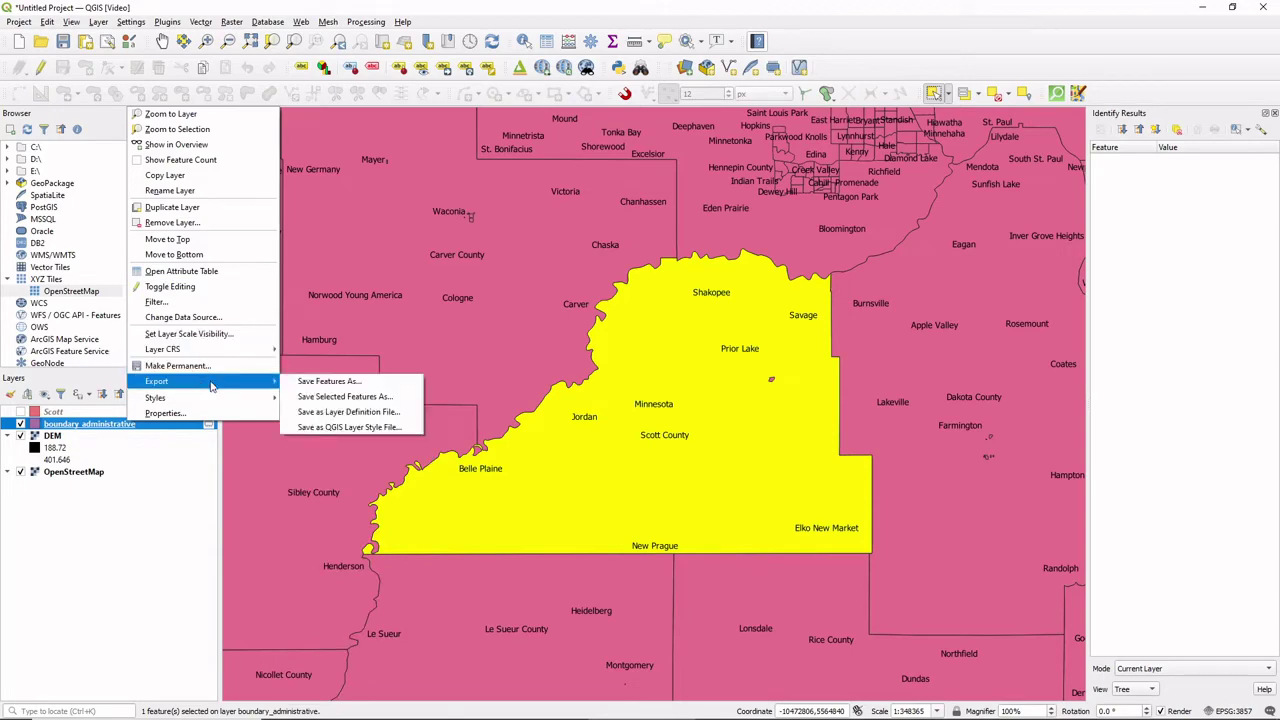
click(350, 397)
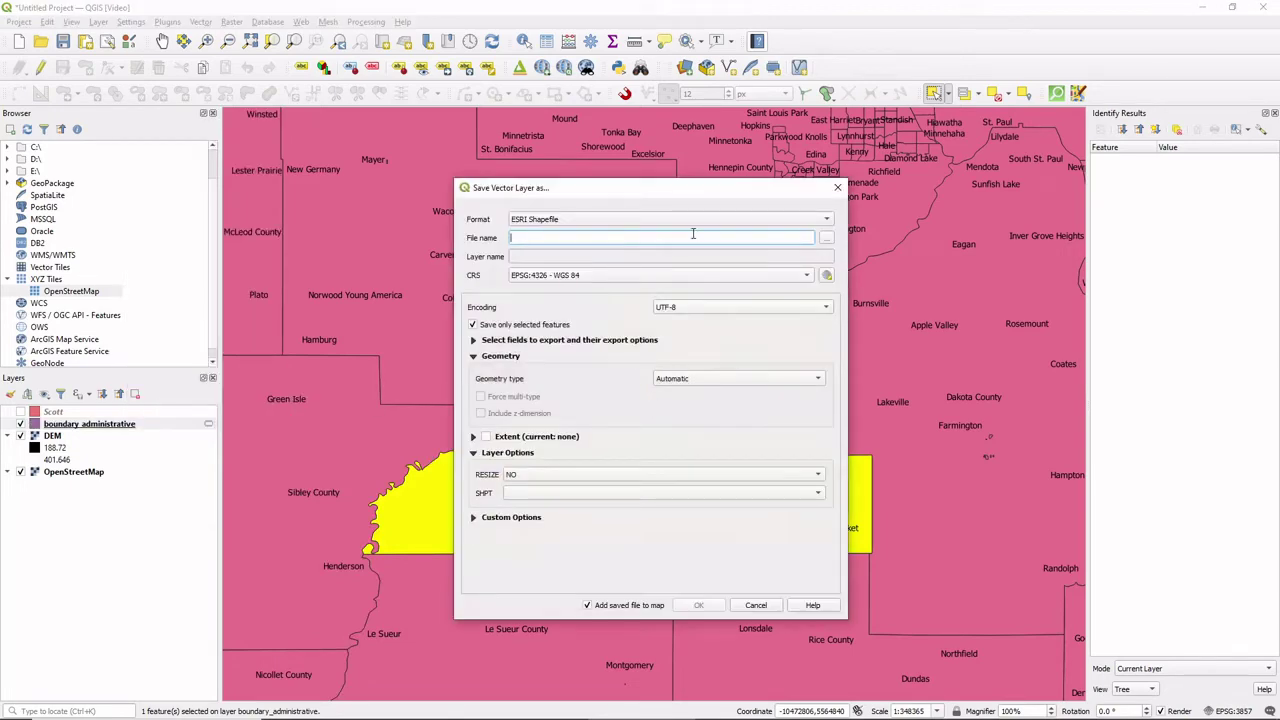
click(604, 276)
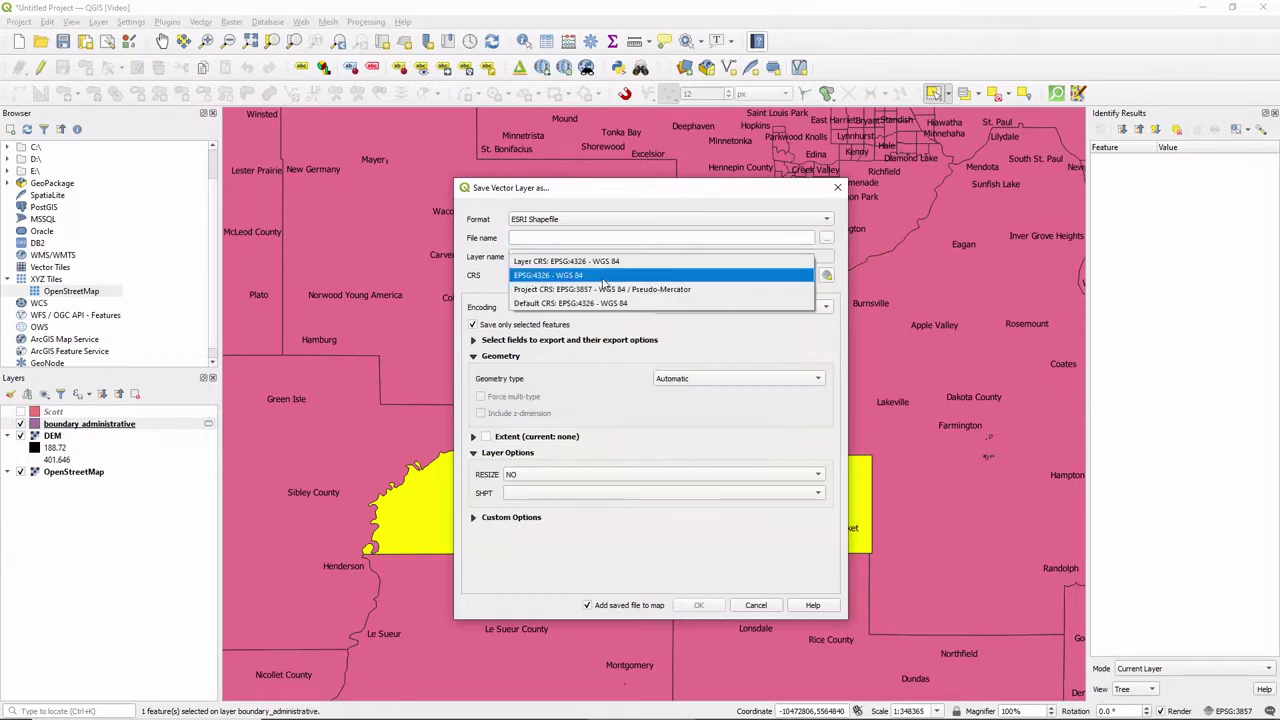
click(606, 289)
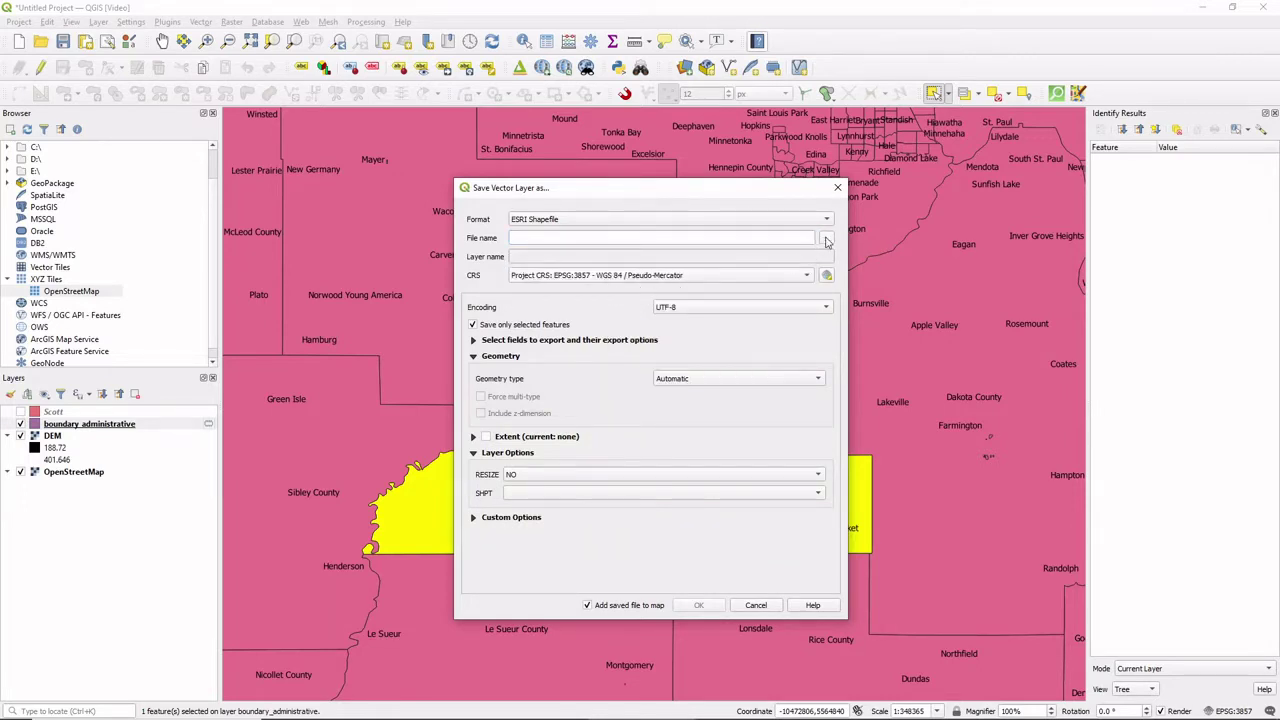
click(826, 238)
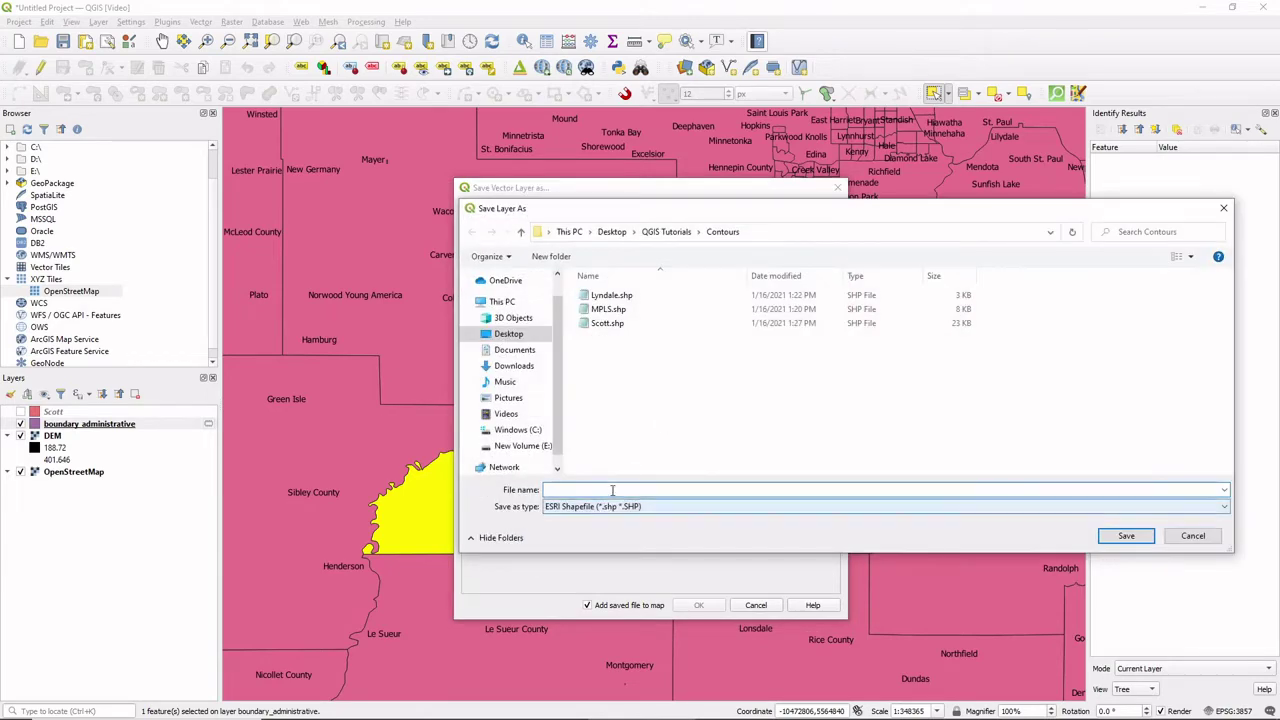
text(ScottCou)
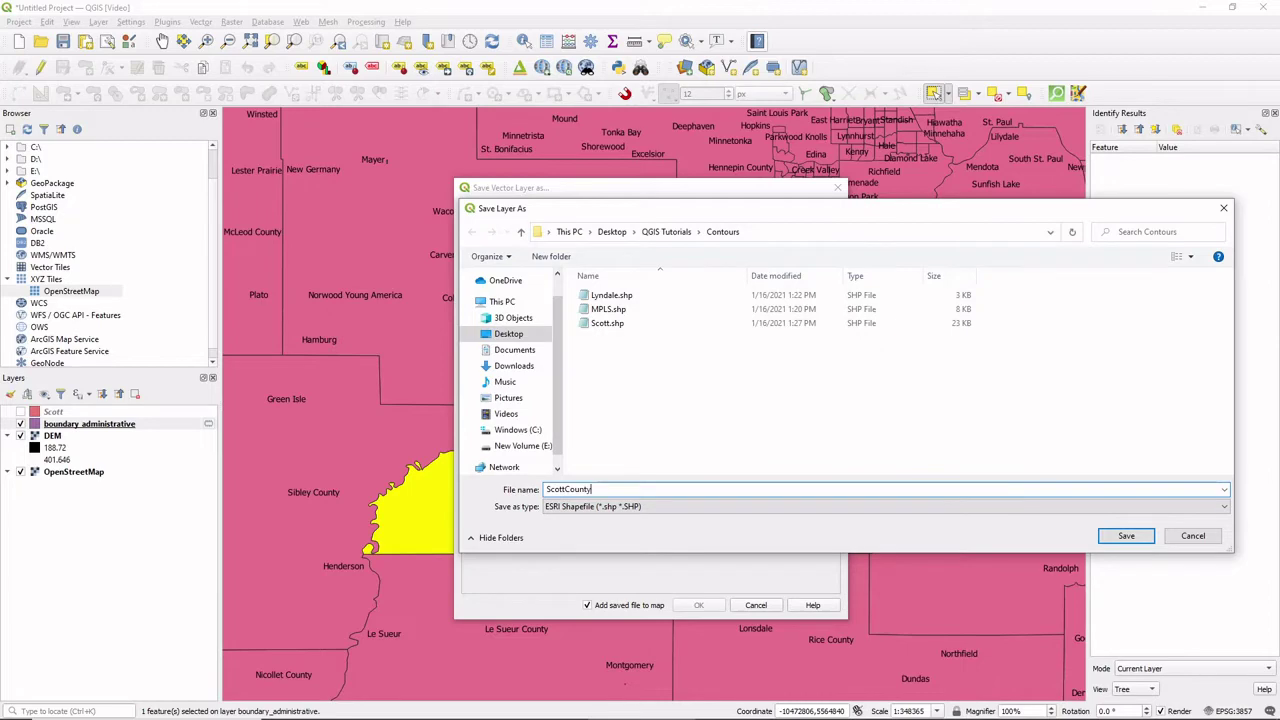
text(nty)
key(Return)
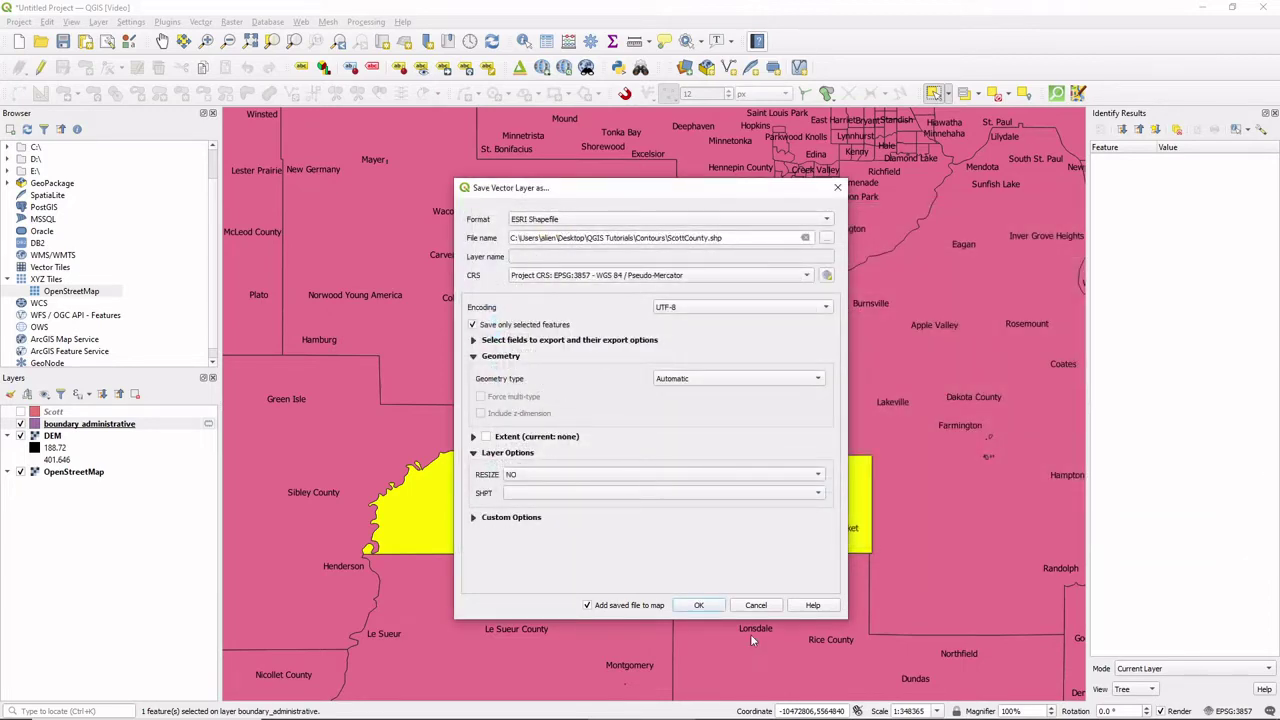
click(696, 605)
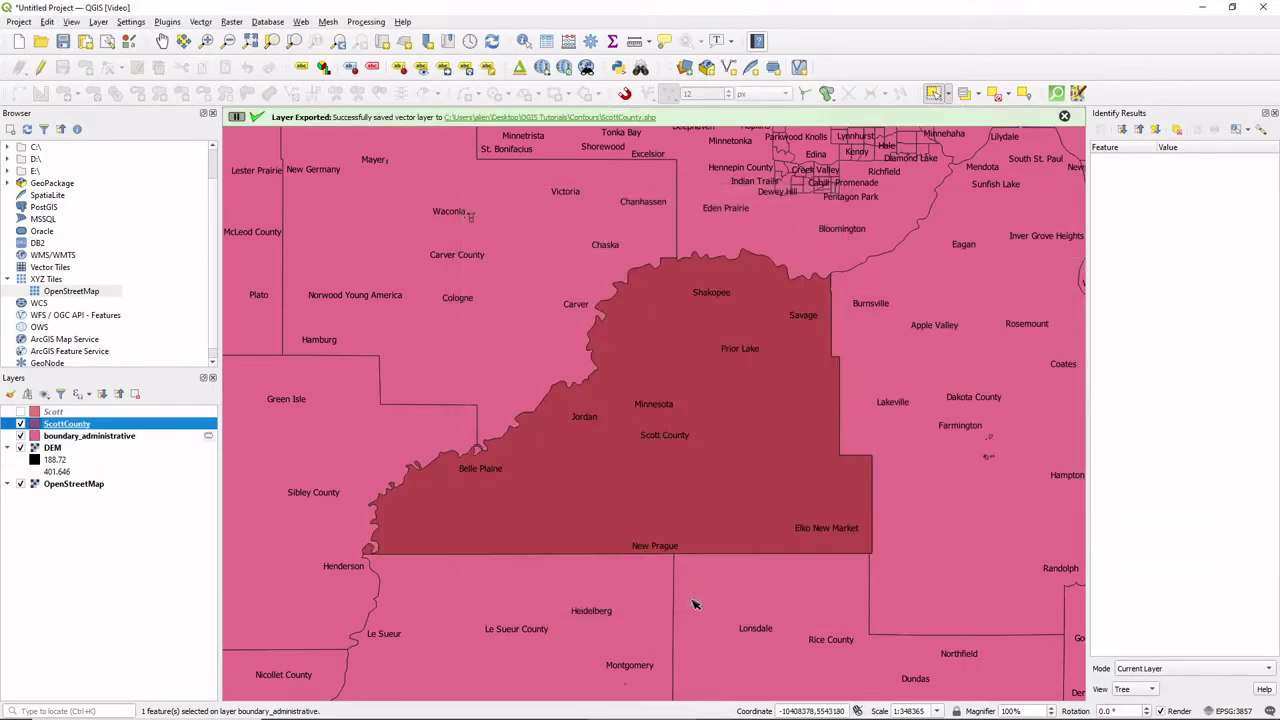
Step: Hide the boundary_administrative layer and remove it from the project, keeping the ScottCounty layer over the DEM
click(20, 436)
drag(647, 438, 676, 430)
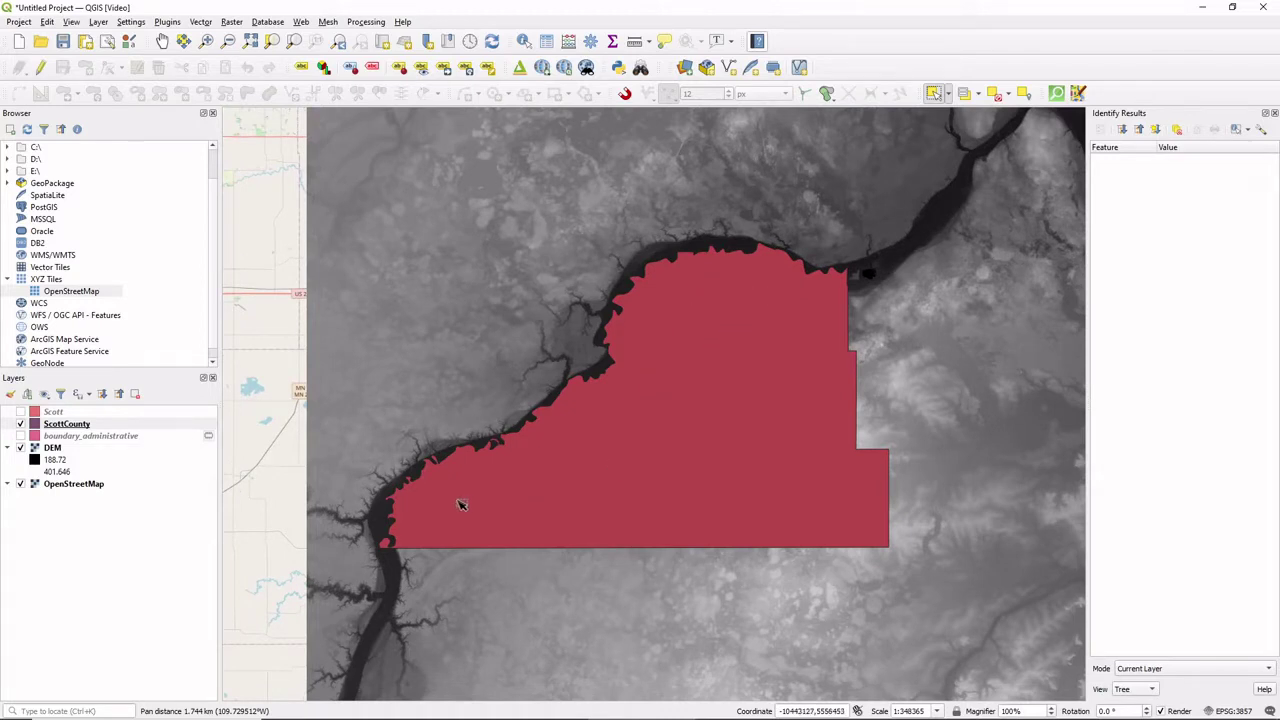
right_click(110, 441)
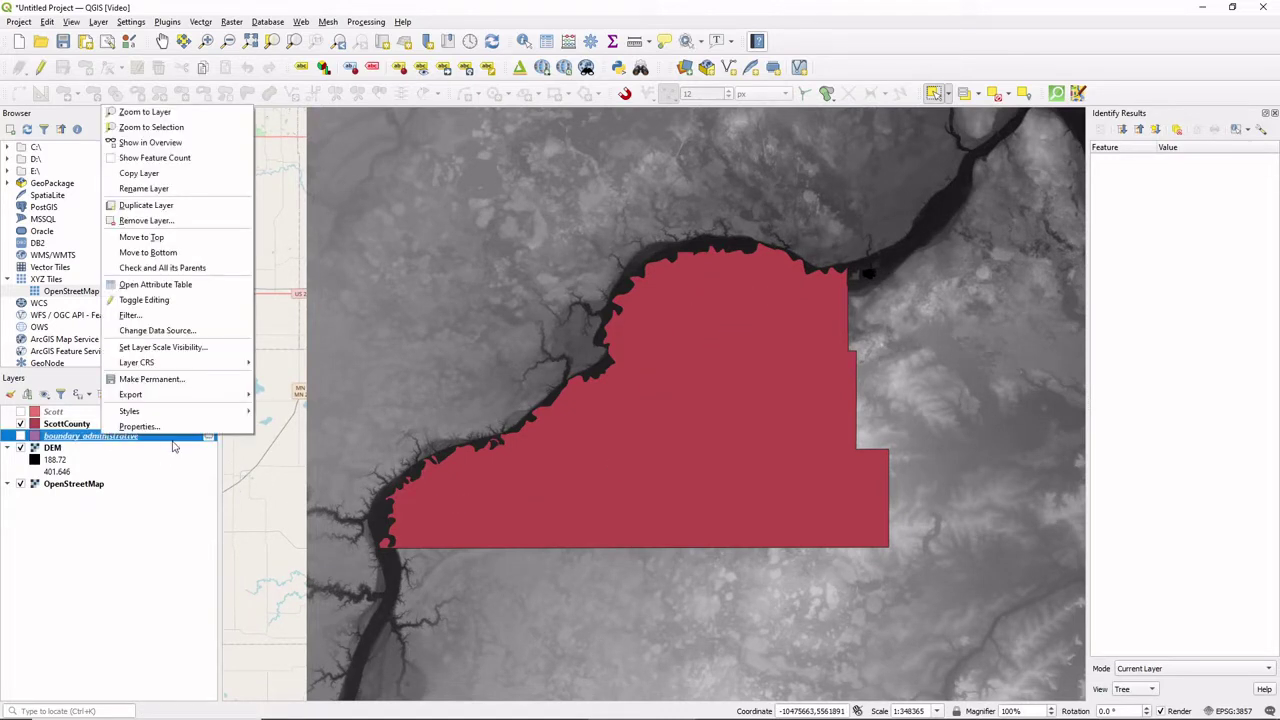
click(145, 221)
click(636, 387)
mouse_move(655, 489)
mouse_down()
mouse_move(677, 497)
mouse_move(662, 495)
mouse_up()
drag(712, 531, 709, 534)
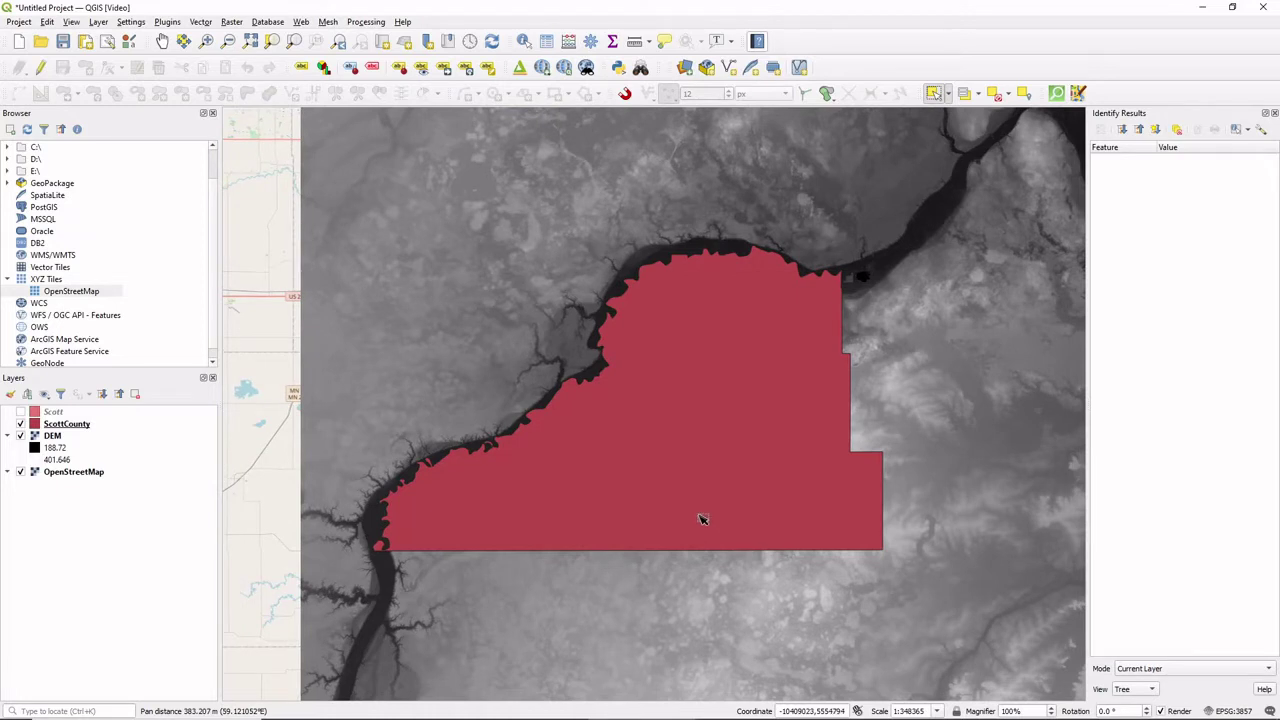
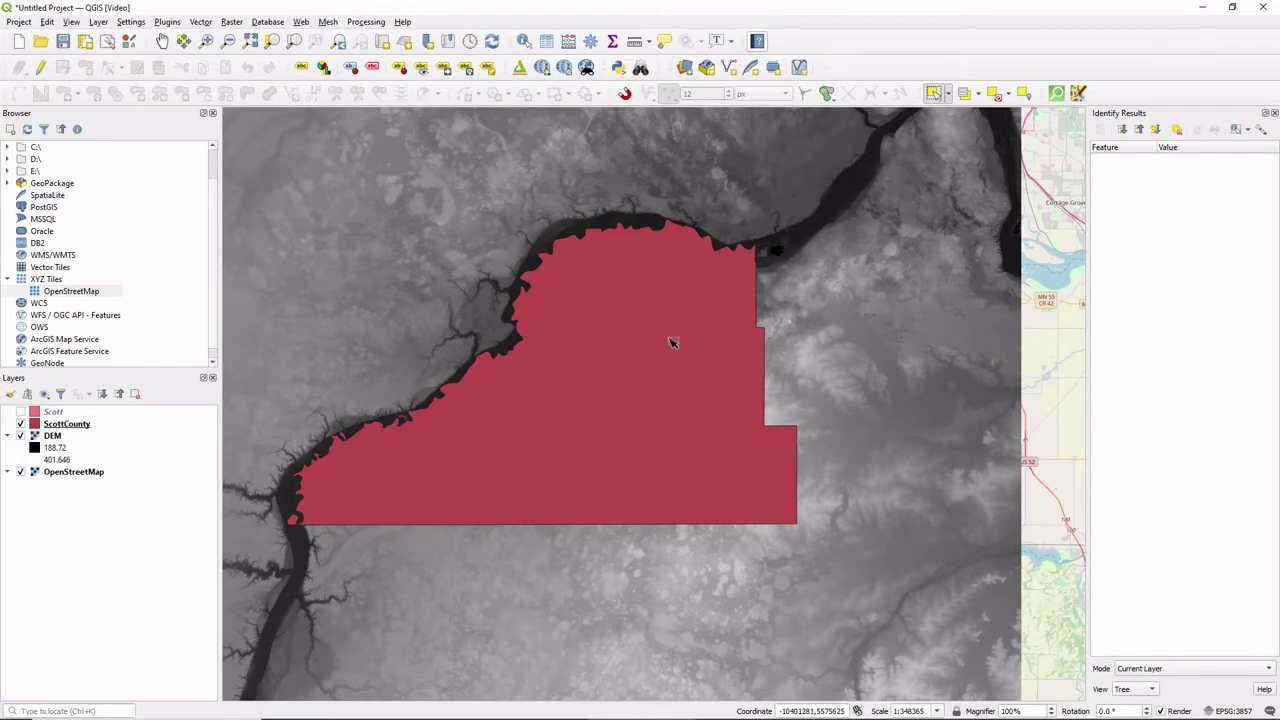
Step: Identify the DEM layer's elevation values at several points within Scott County
click(52, 436)
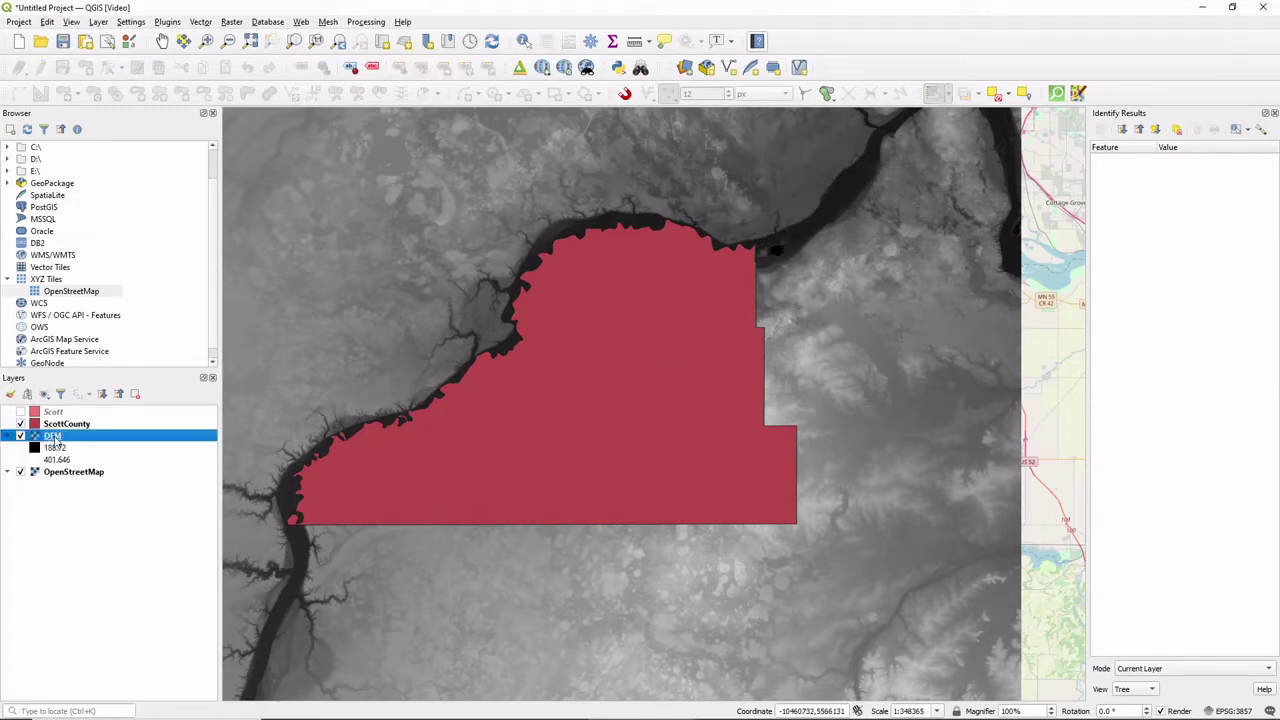
click(523, 40)
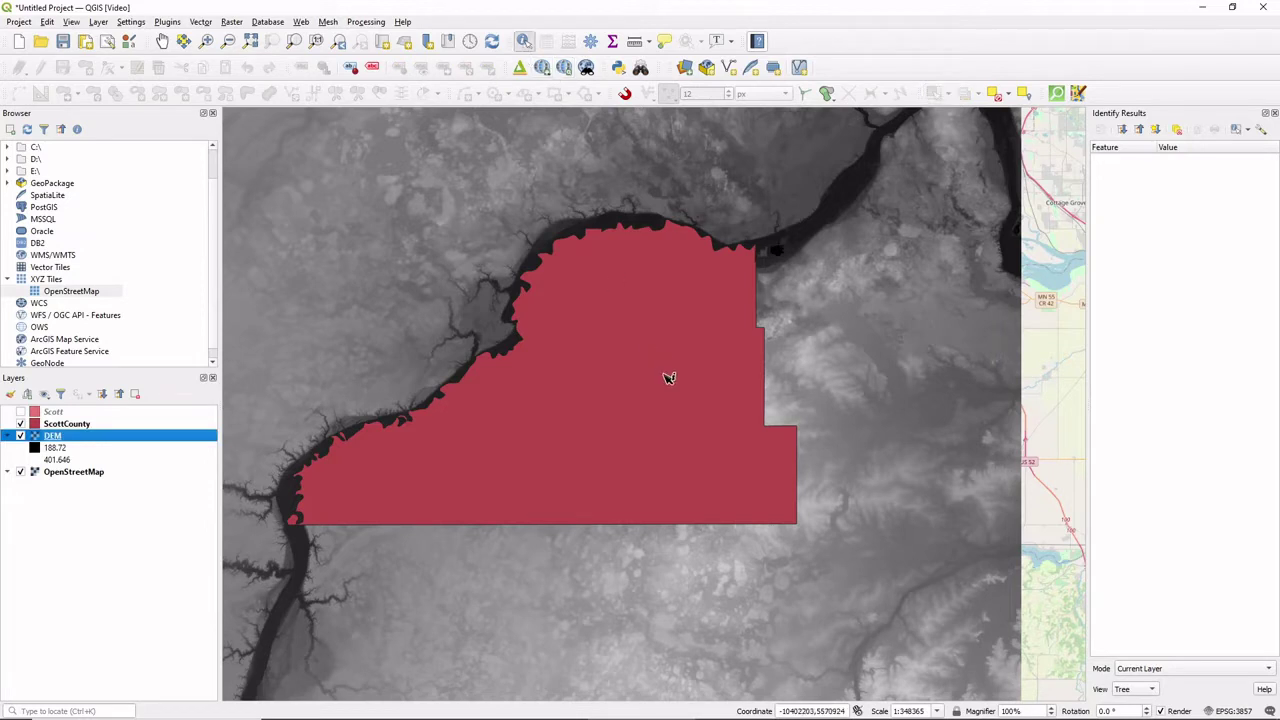
click(694, 447)
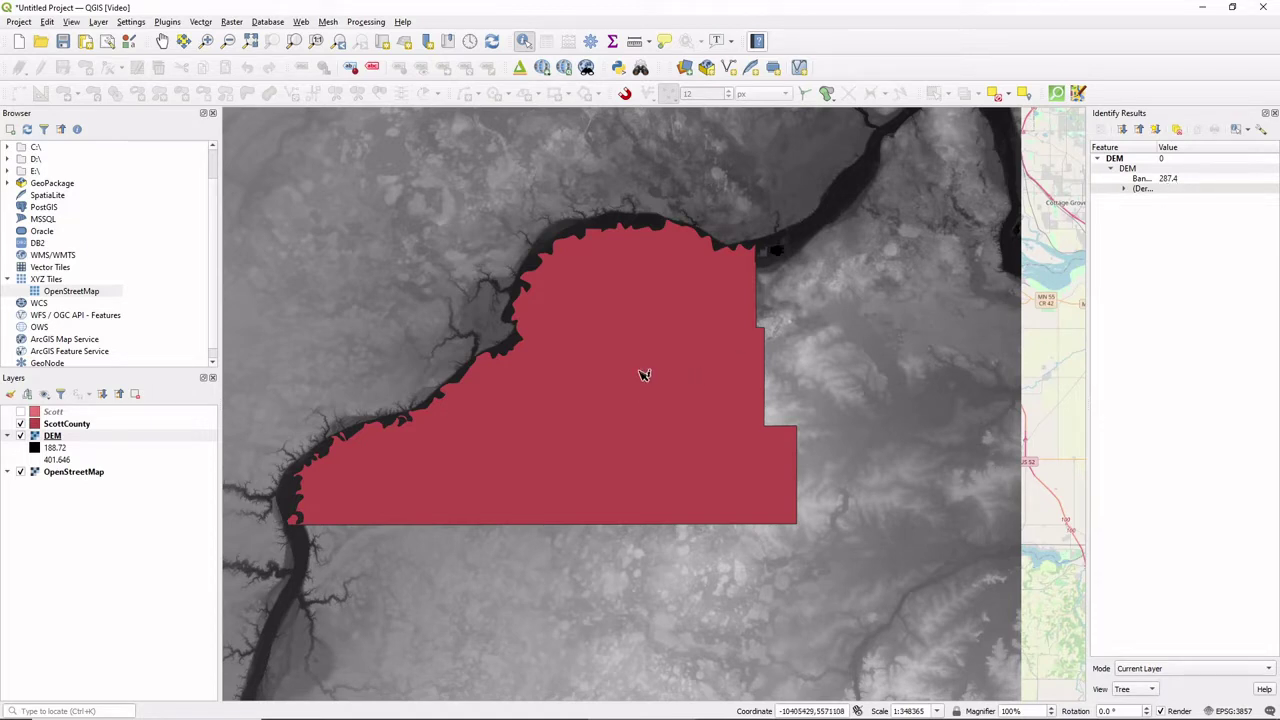
click(614, 394)
click(613, 350)
click(523, 405)
Step: Build the Raster Calculator expression "DEM@1" * 3.2808 to convert the DEM elevations from metres to feet
click(231, 21)
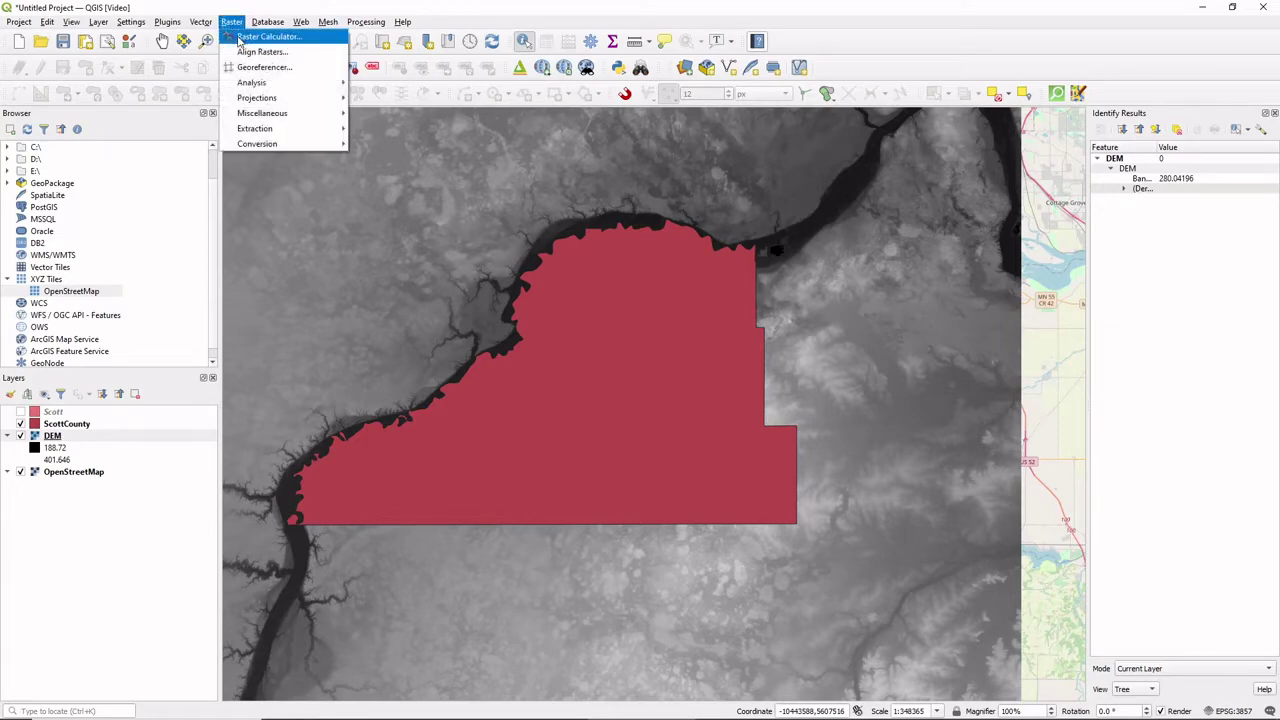
click(262, 36)
click(418, 190)
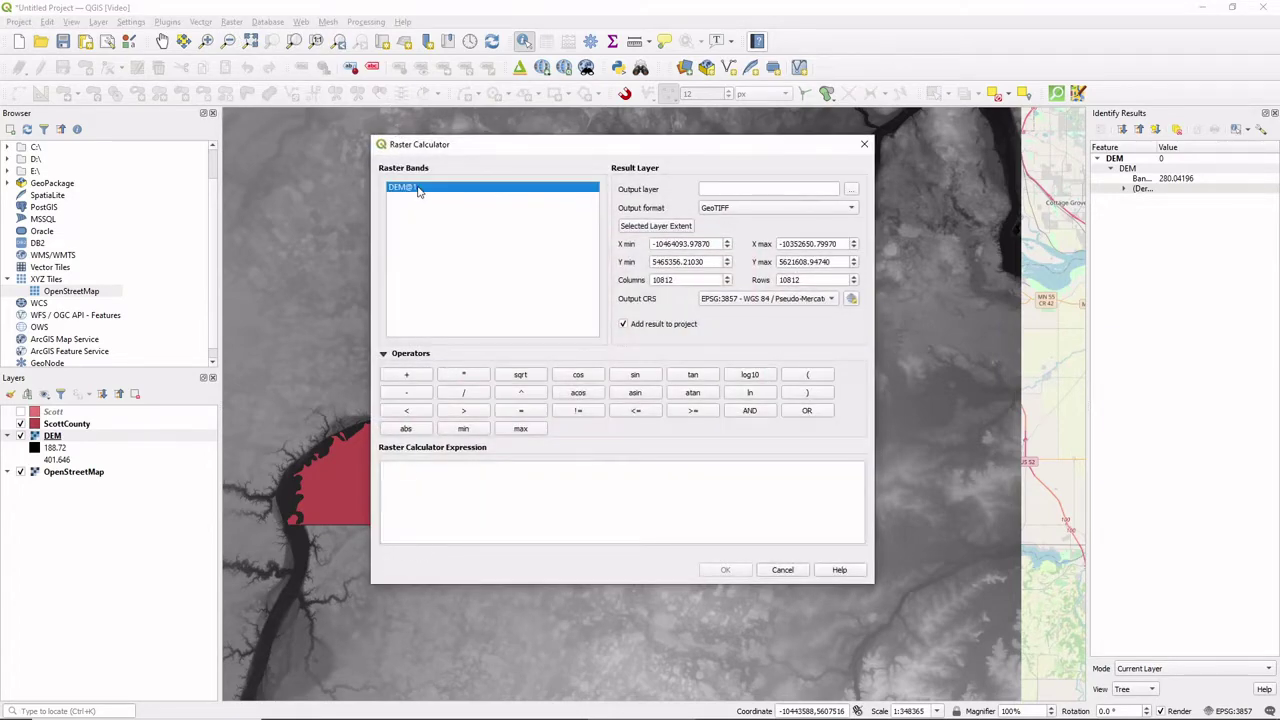
double_click(418, 190)
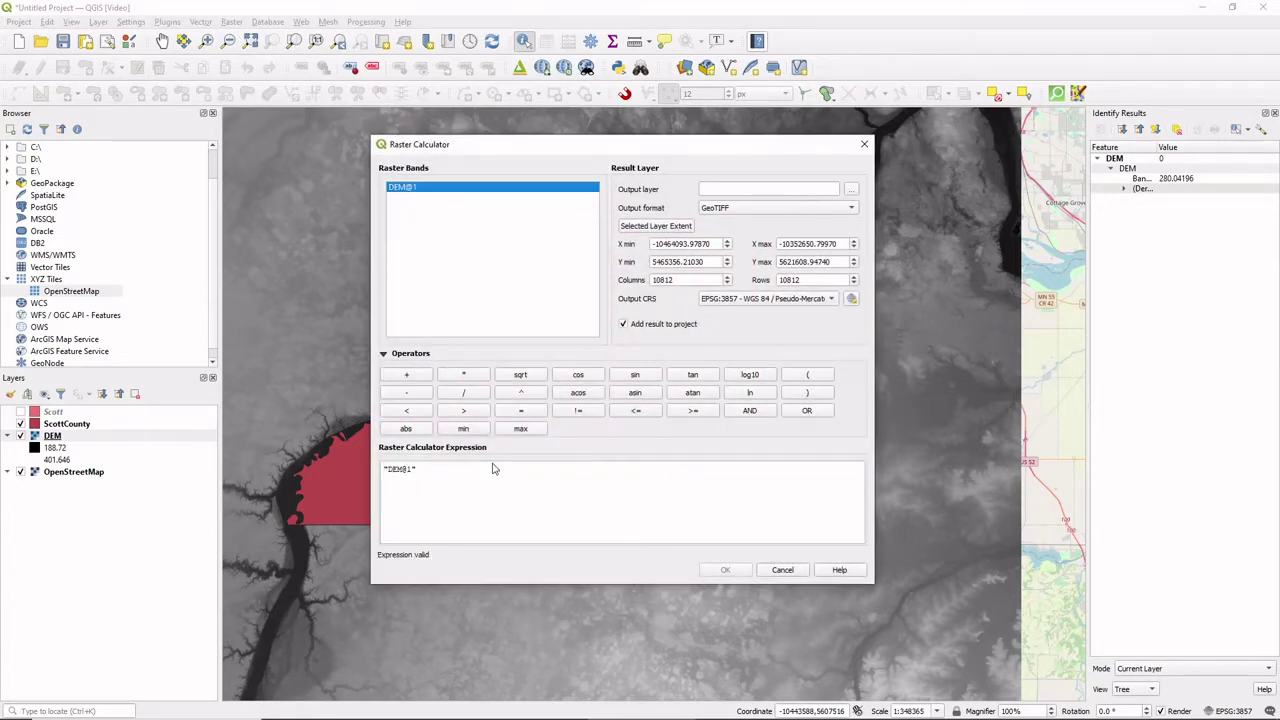
click(433, 468)
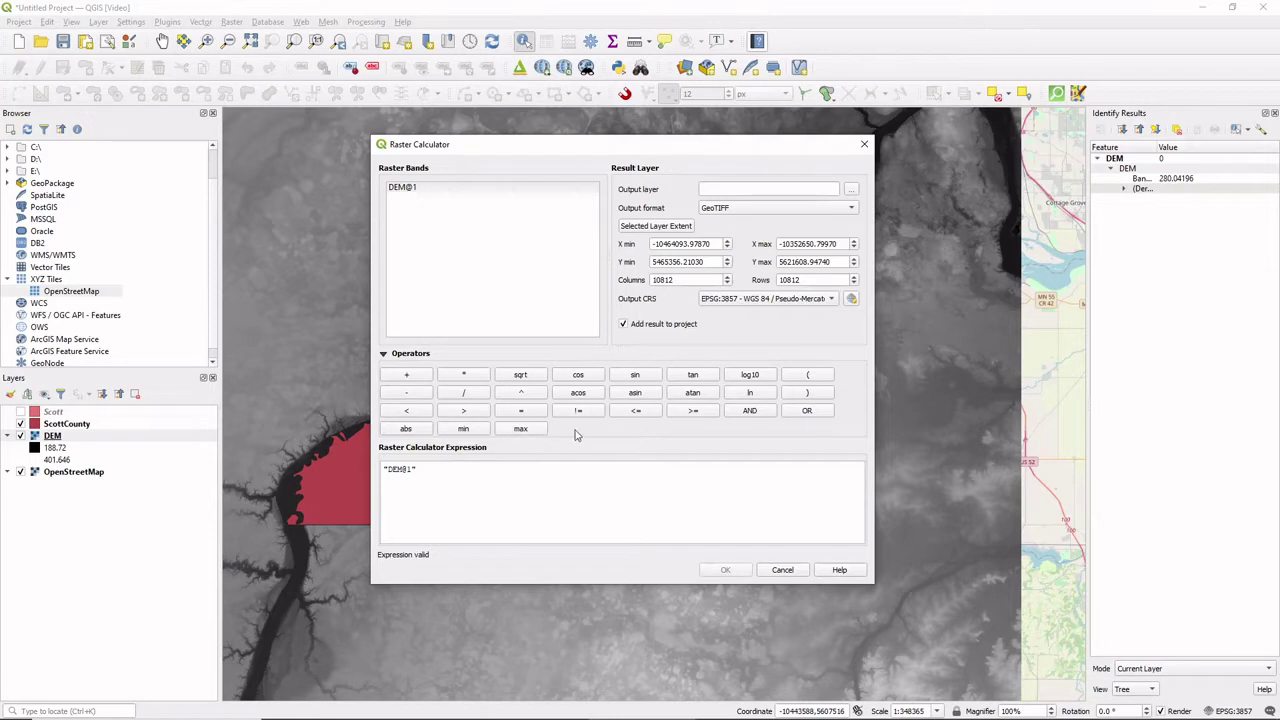
click(463, 374)
text(3.2808)
Step: Set the calculation's output to a GeoTIFF named DEM_feet in the Contours folder and run it
click(851, 189)
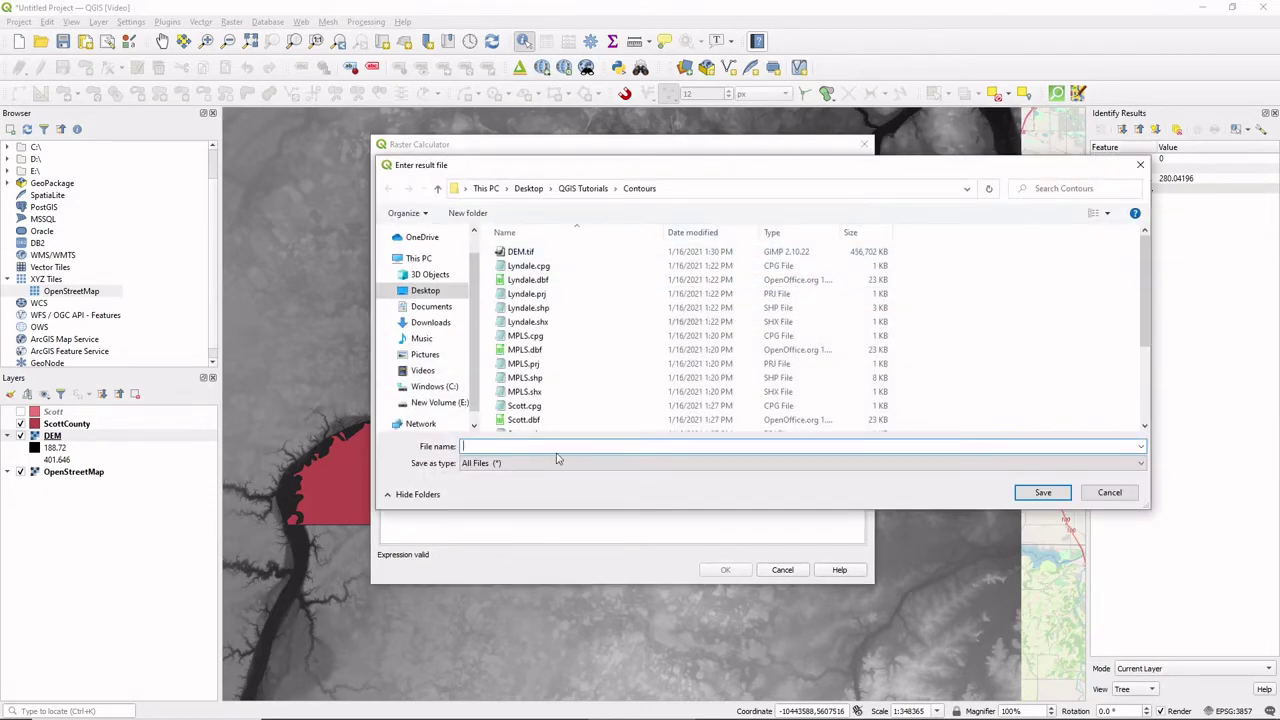
text(DEM)
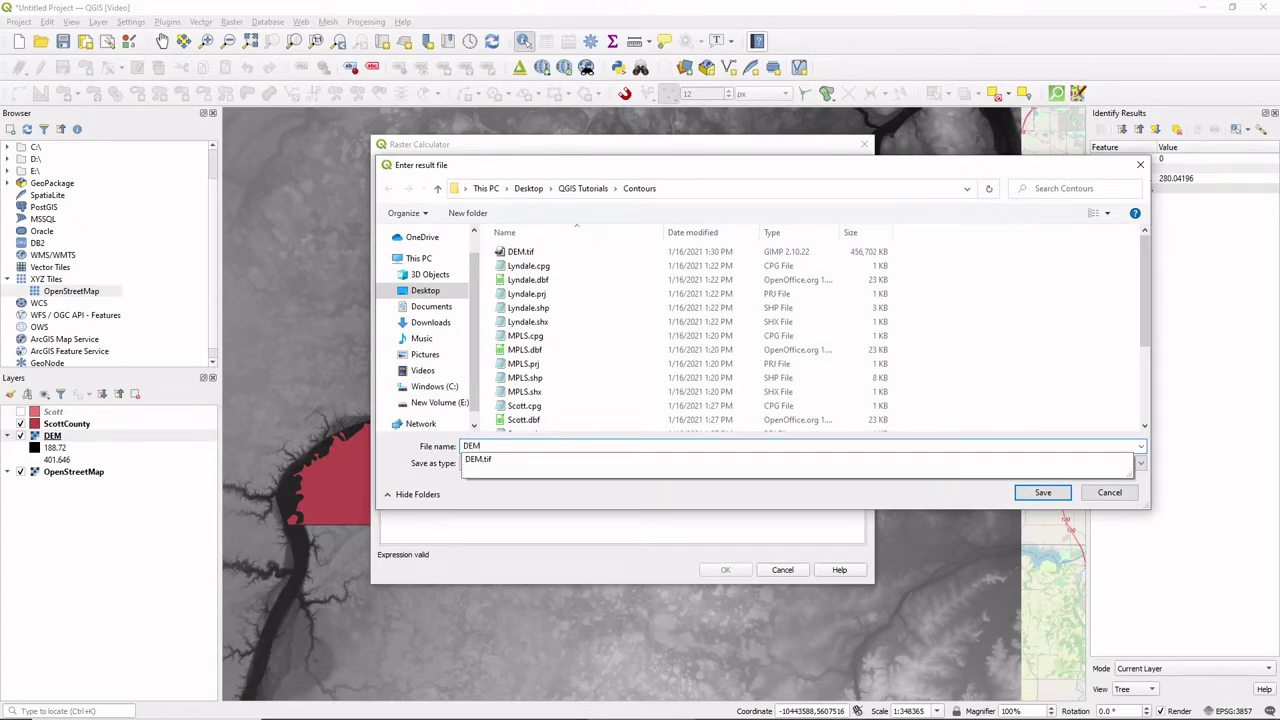
text(_feet)
key(Return)
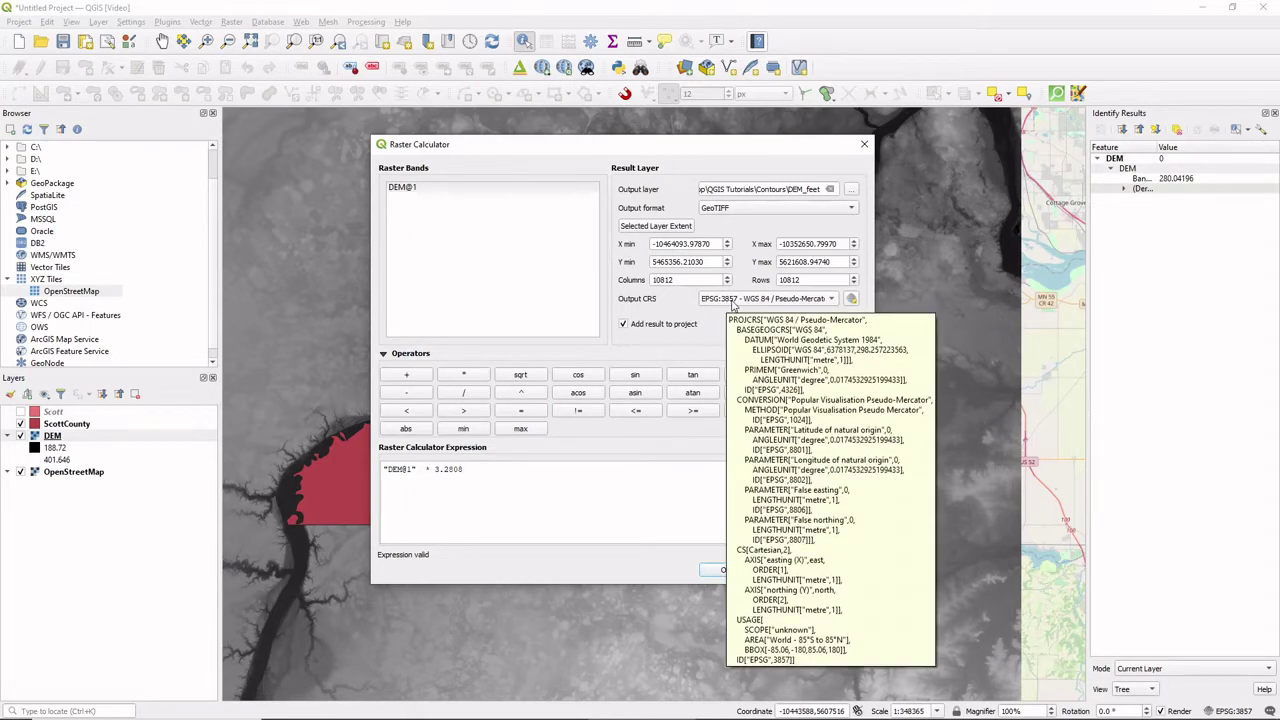
click(727, 569)
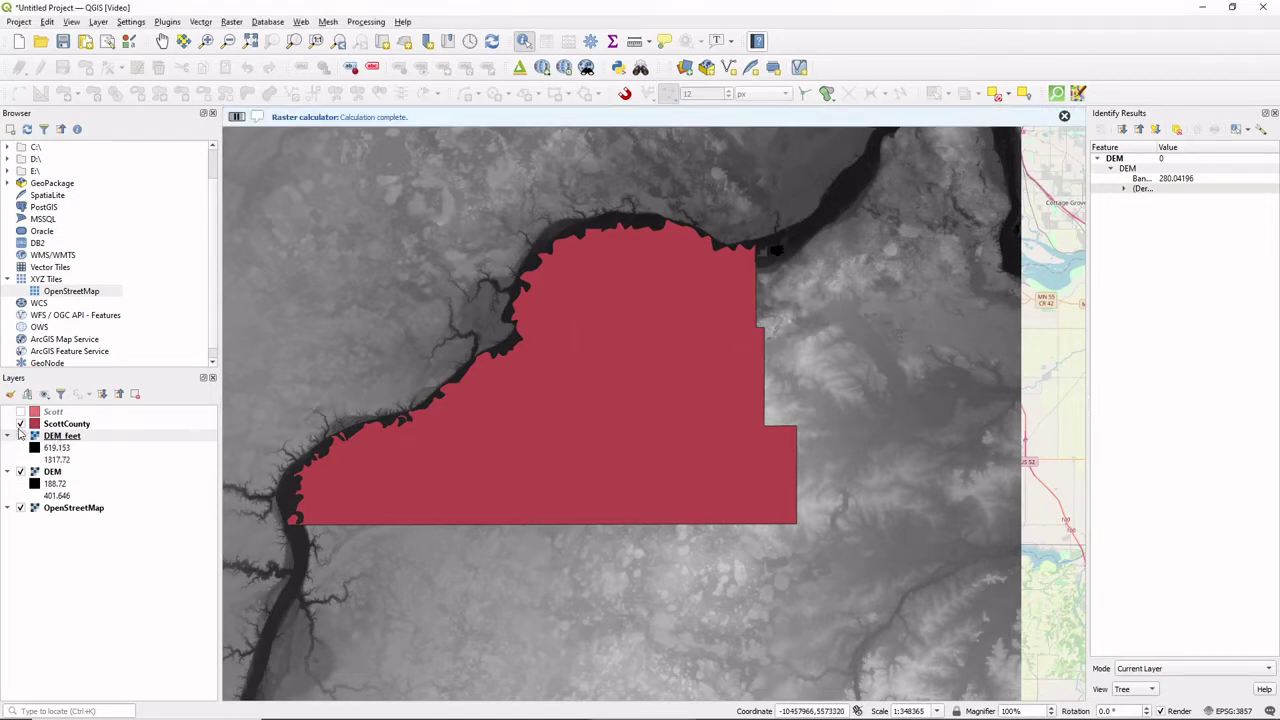
Step: Hide the ScottCounty layer and compare the DEM_feet and DEM rasters by toggling their visibility
click(20, 424)
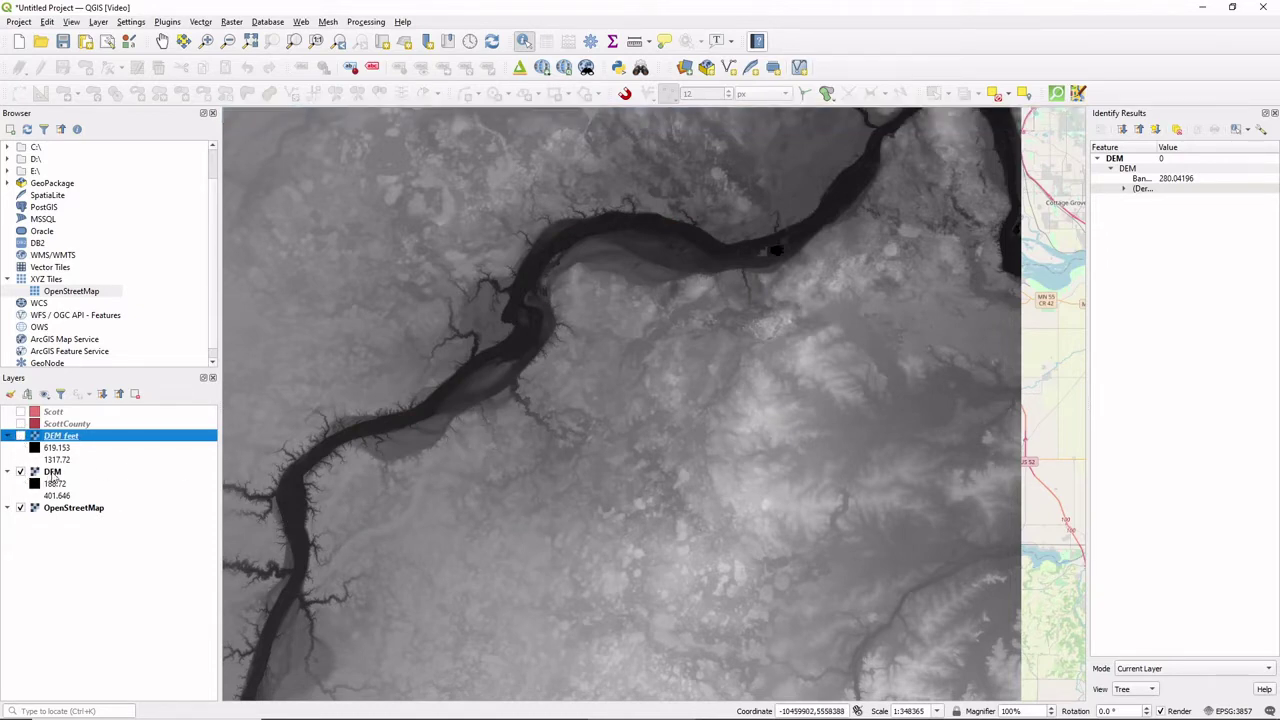
click(20, 436)
click(21, 472)
scroll(560, 434, down, 1)
scroll(573, 433, up, 1)
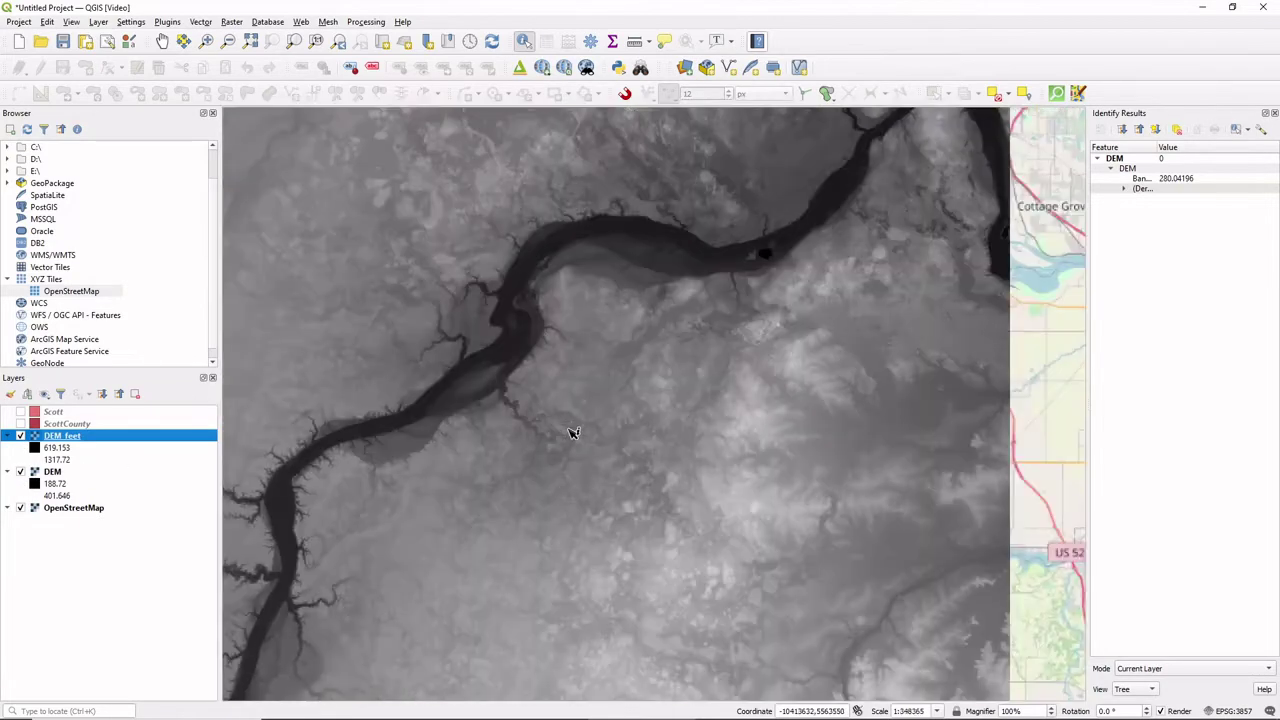
drag(593, 466, 603, 409)
scroll(593, 401, up, 1)
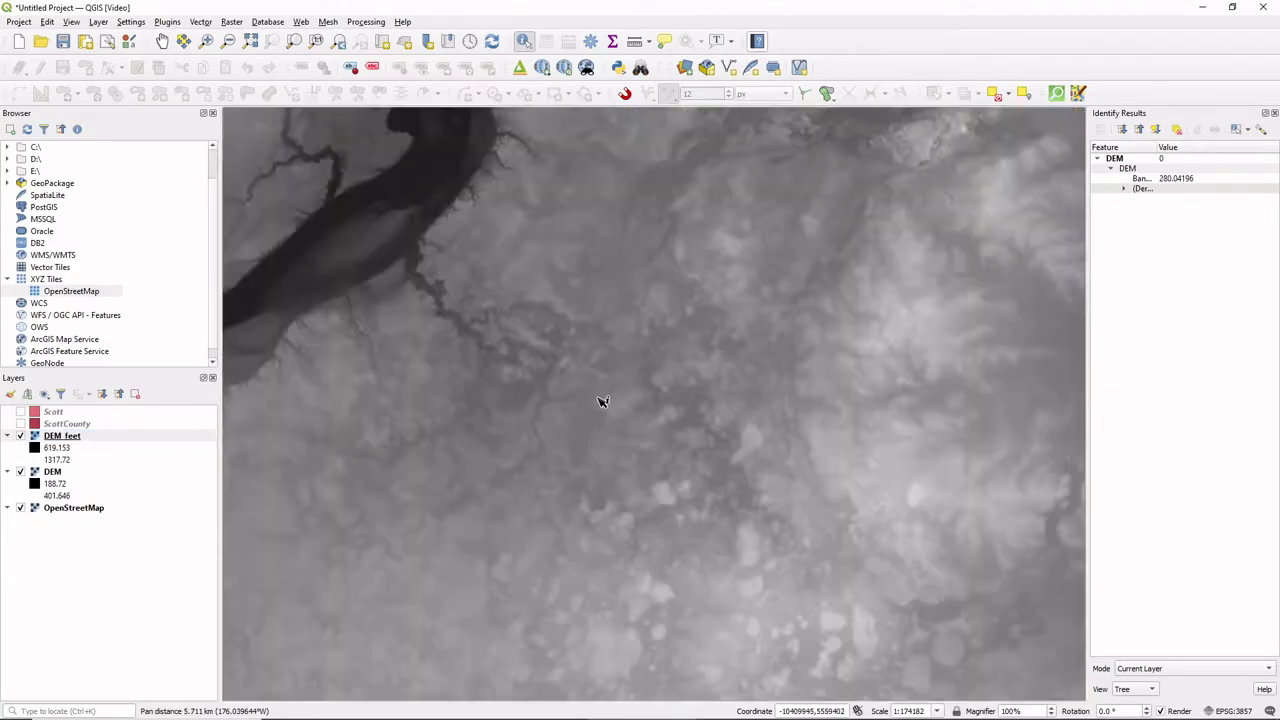
scroll(603, 402, down, 1)
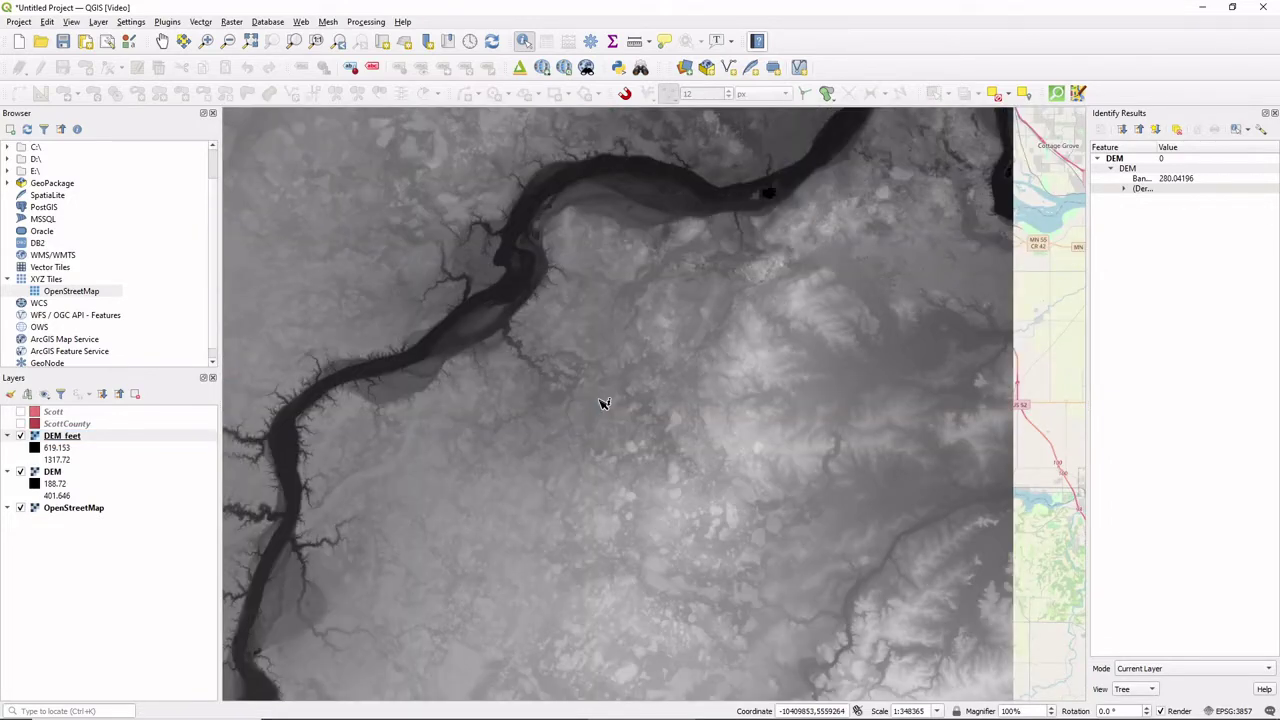
drag(543, 400, 586, 391)
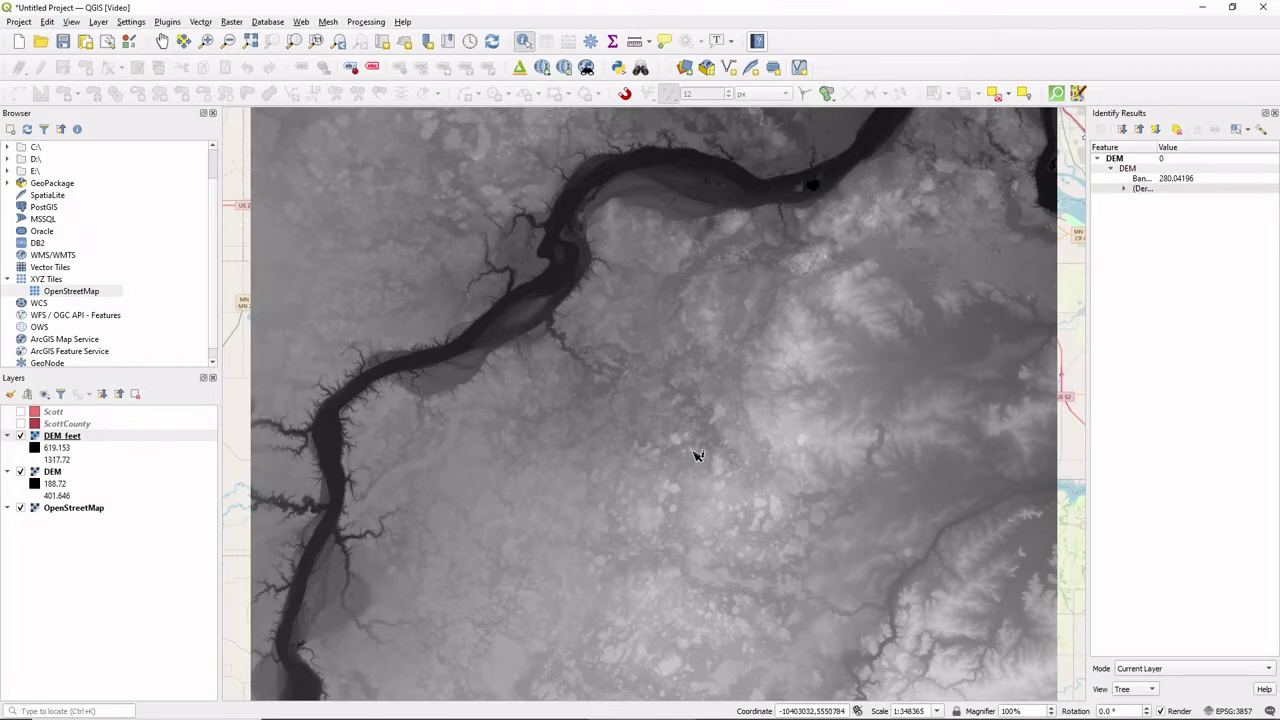
drag(700, 437, 691, 443)
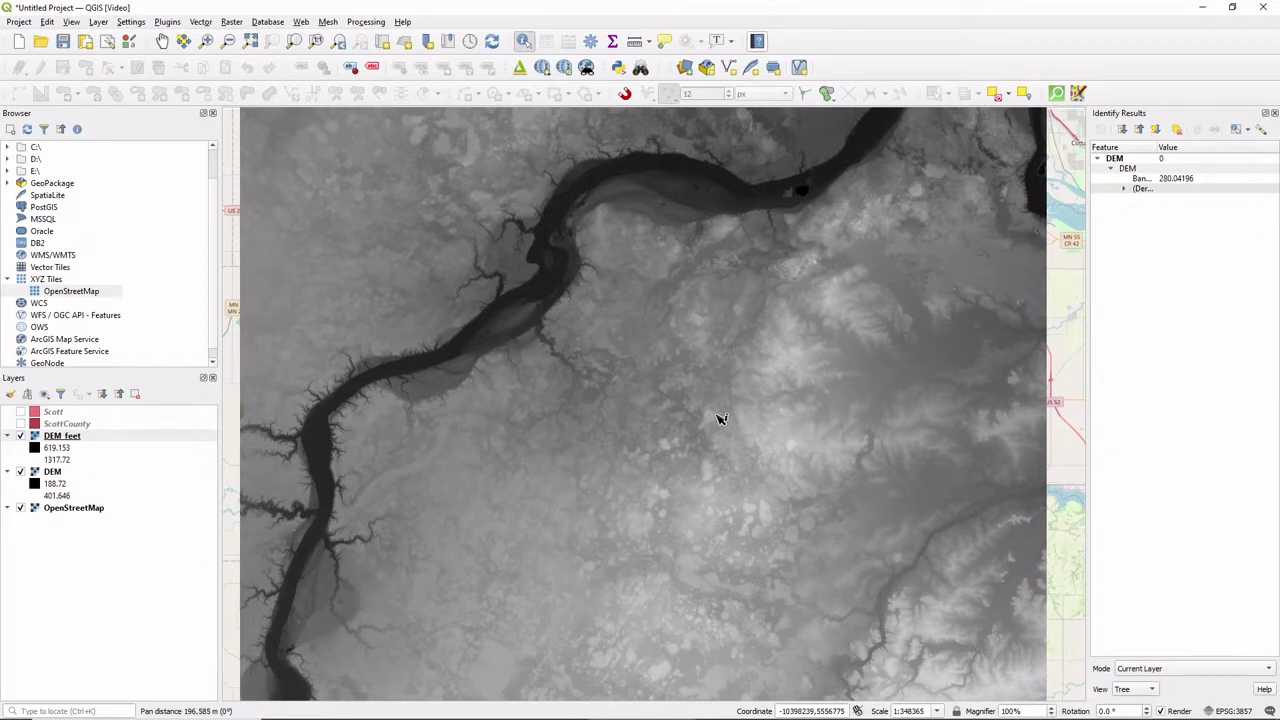
Step: Remove the original DEM layer from the project and show the ScottCounty layer over DEM_feet
click(20, 472)
click(48, 474)
right_click(48, 476)
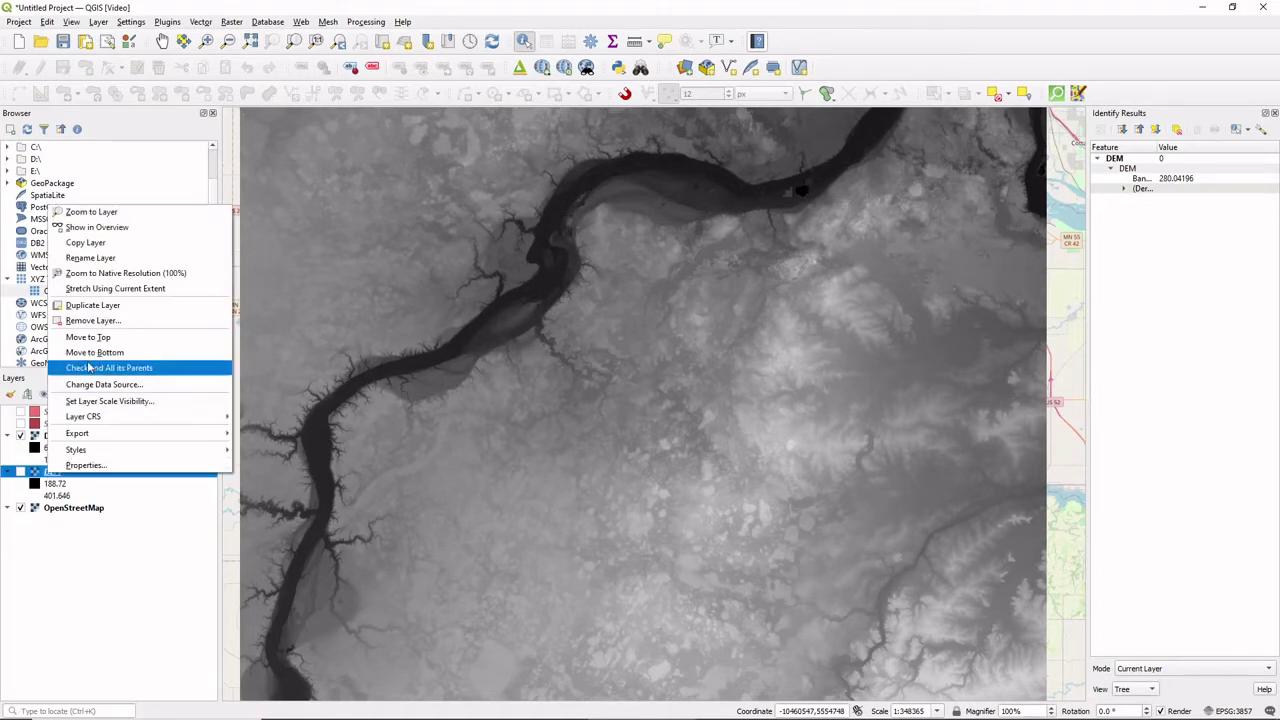
click(100, 326)
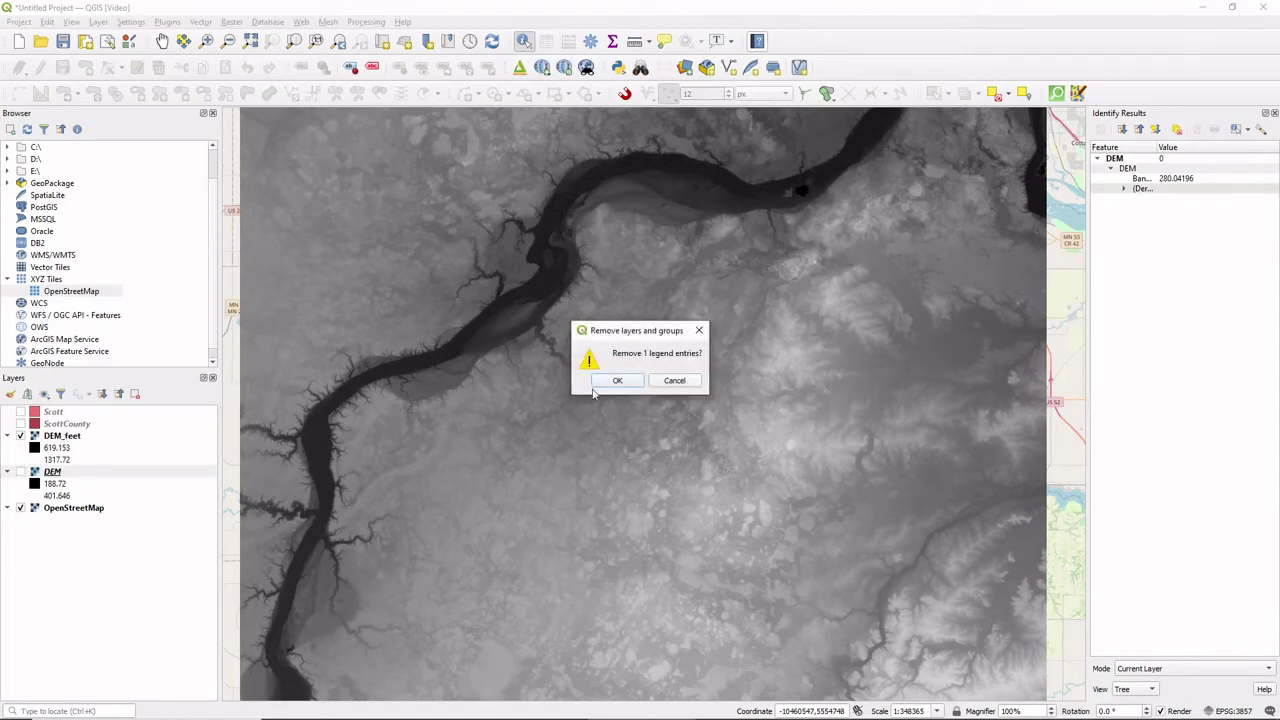
click(605, 382)
click(20, 424)
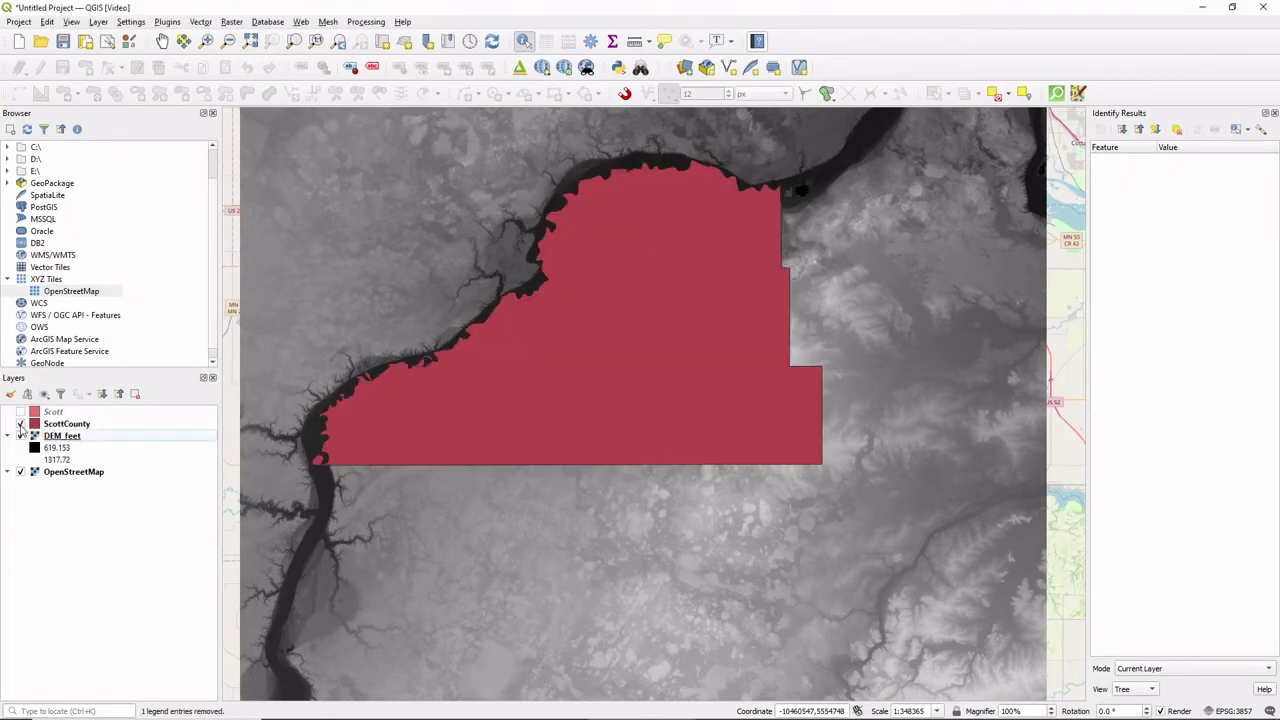
drag(586, 366, 613, 416)
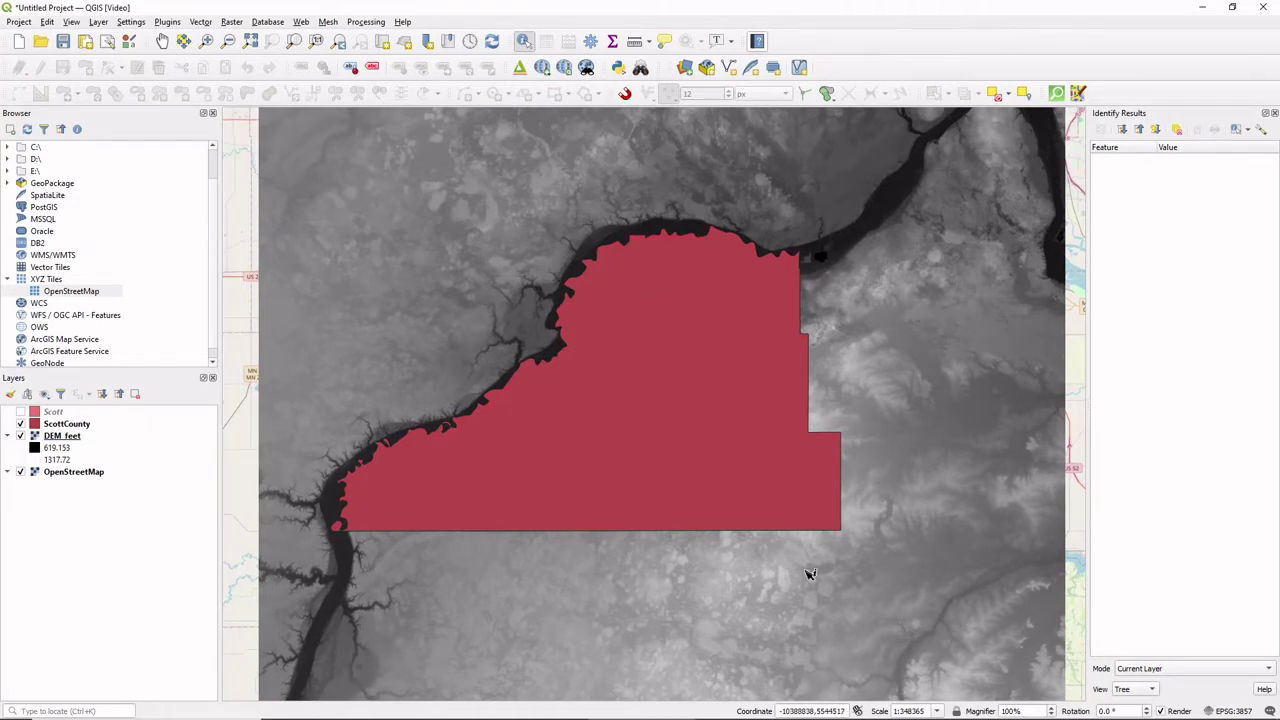
Step: Clip the DEM_feet raster by the ScottCounty mask layer into a temporary output
click(231, 21)
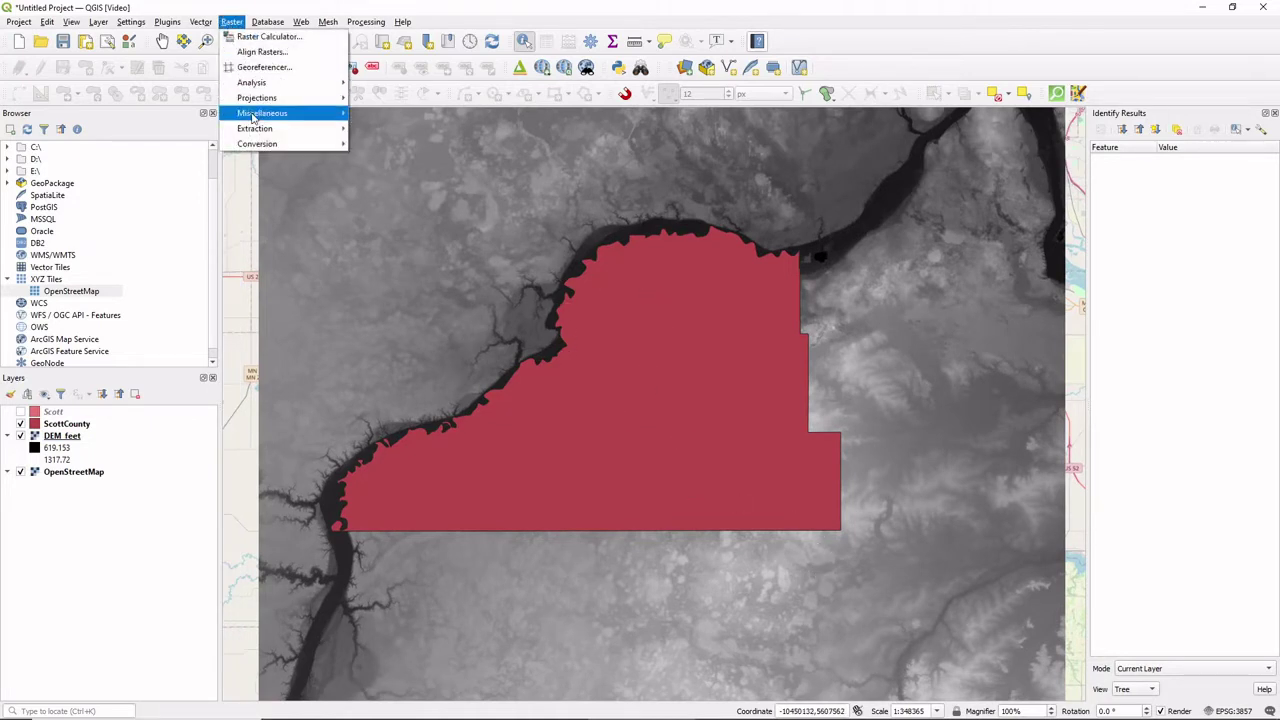
mouse_move(258, 134)
click(400, 144)
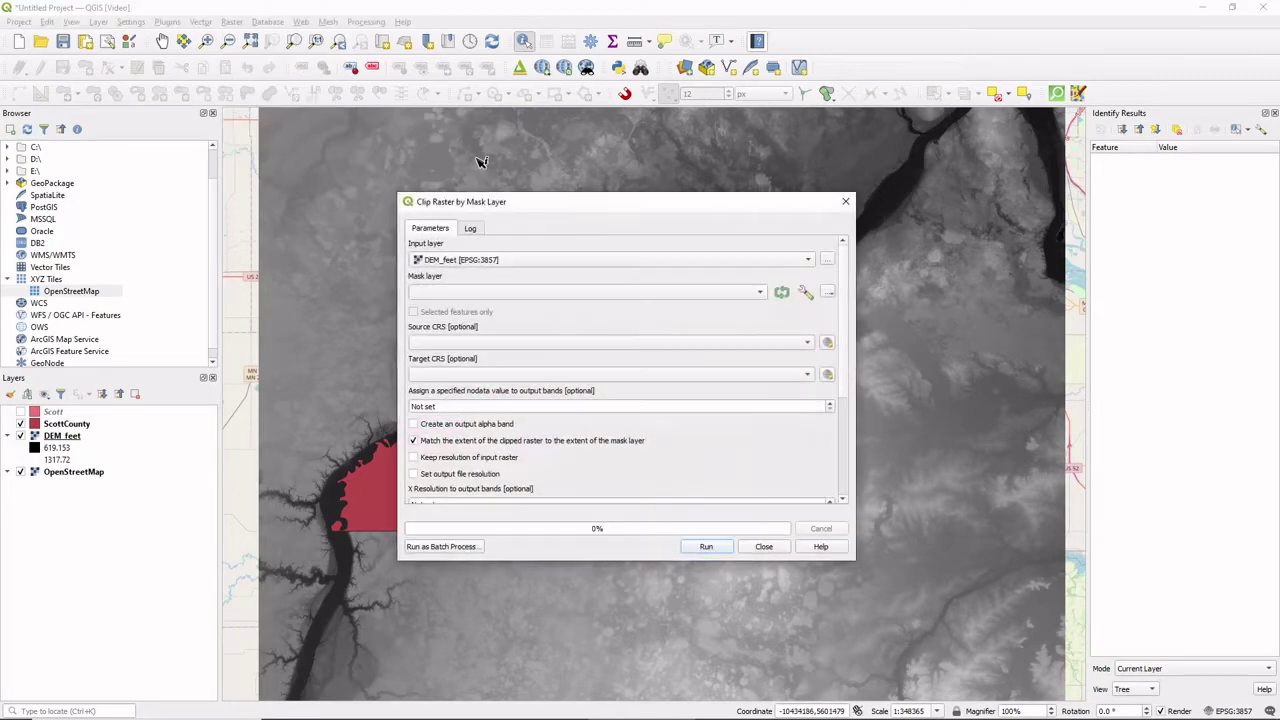
click(471, 262)
click(487, 262)
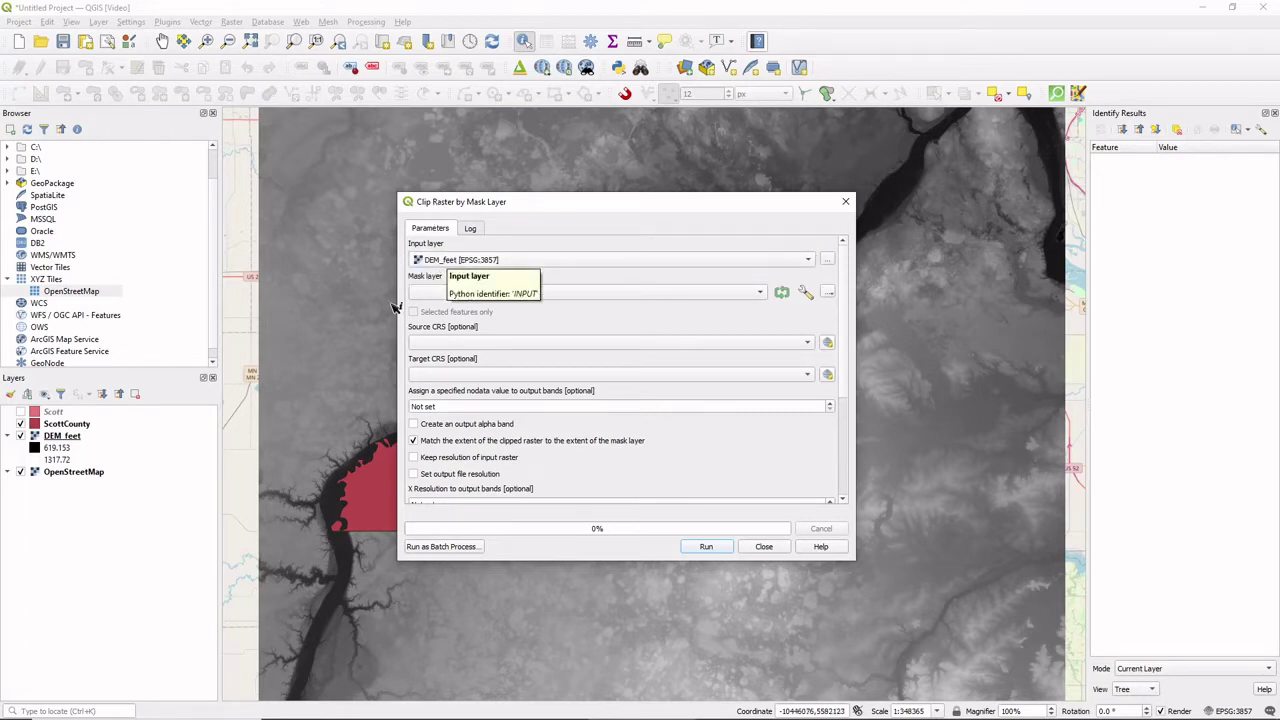
click(450, 292)
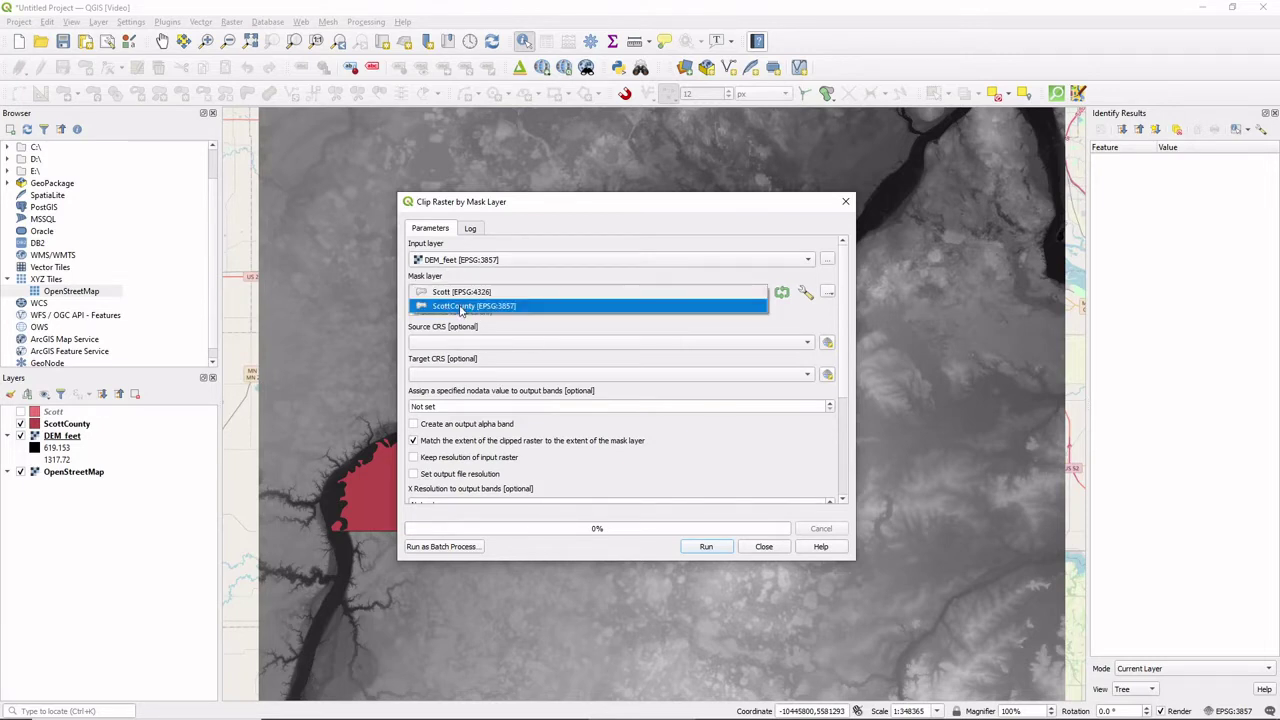
click(462, 308)
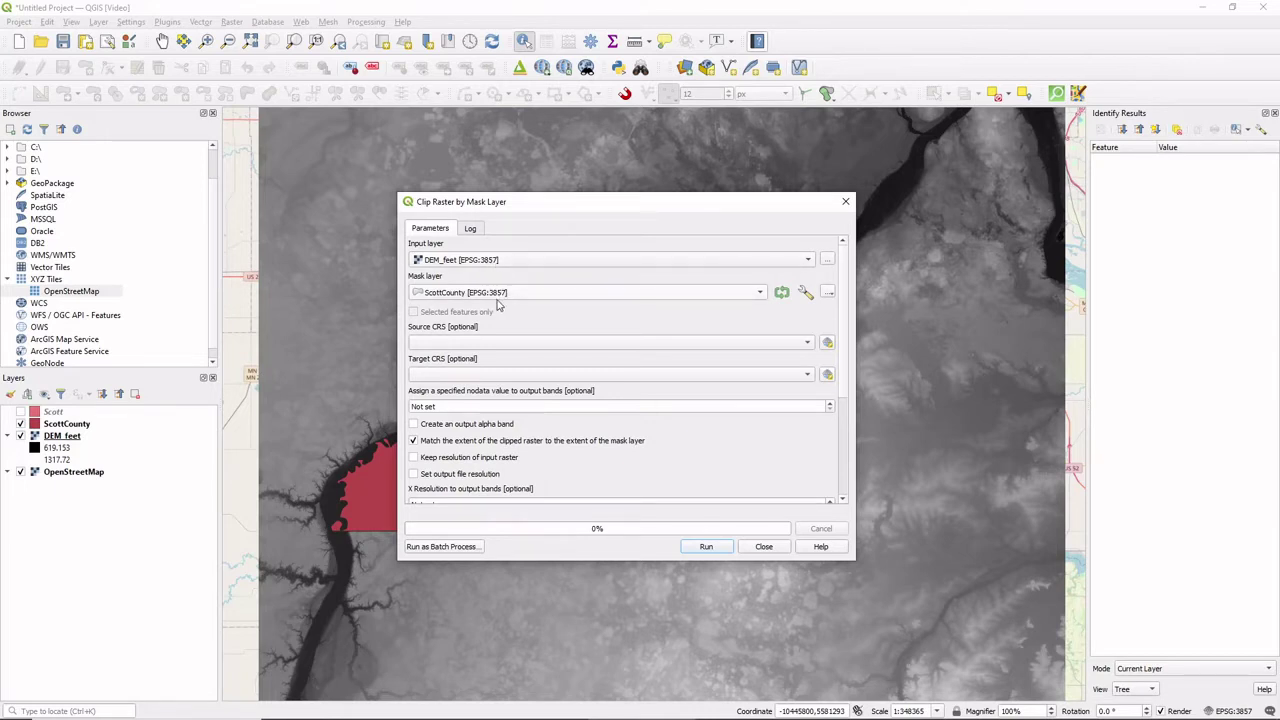
click(707, 547)
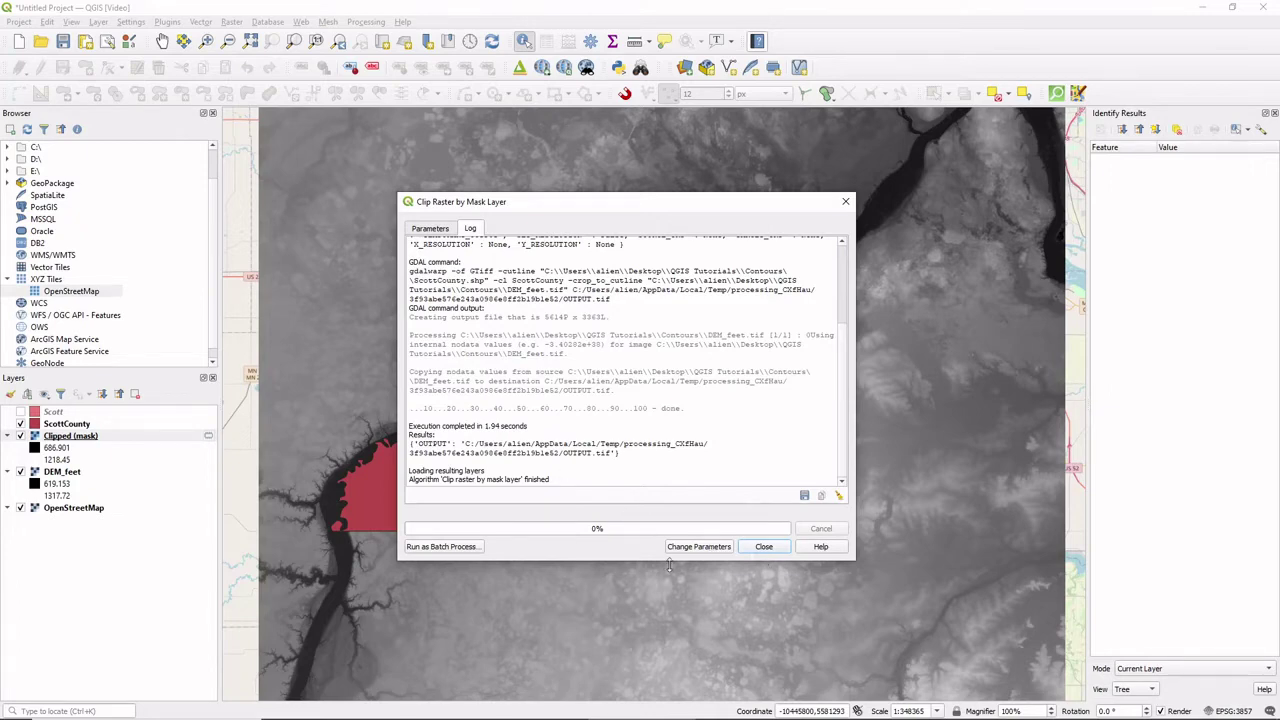
click(766, 550)
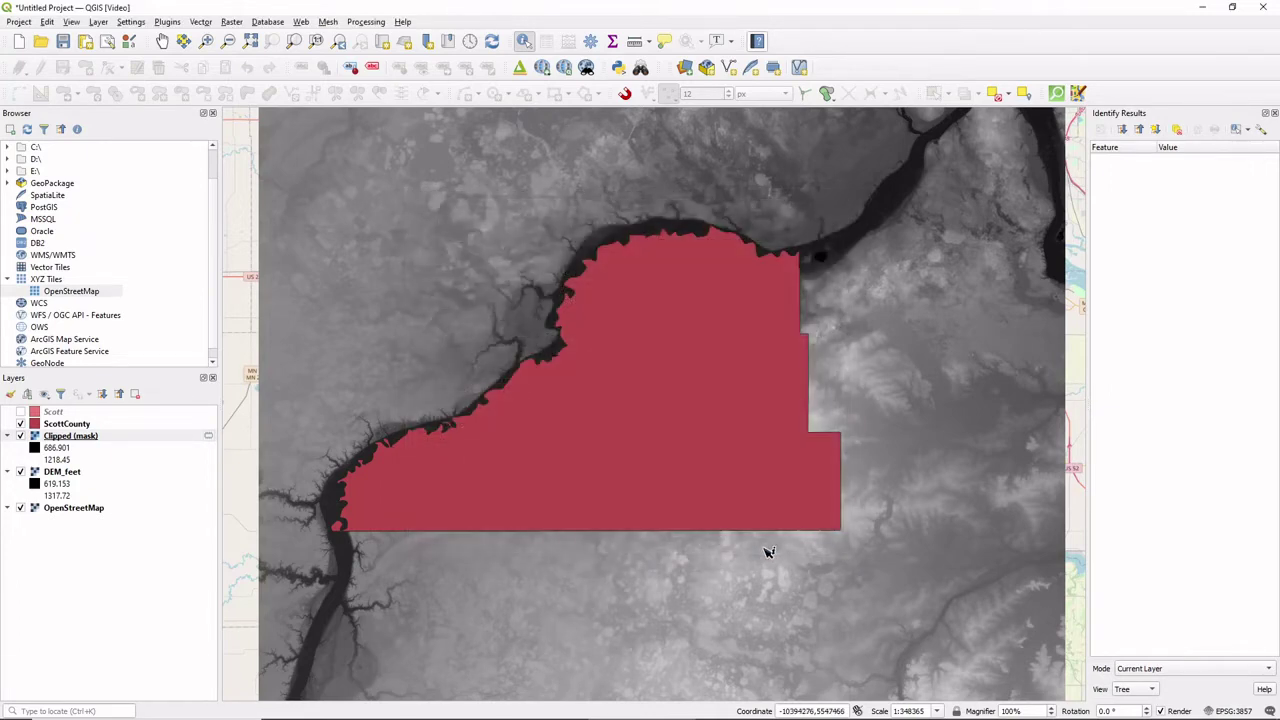
Step: Hide the ScottCounty and DEM_feet layers, leaving only the clipped raster over OpenStreetMap
click(20, 424)
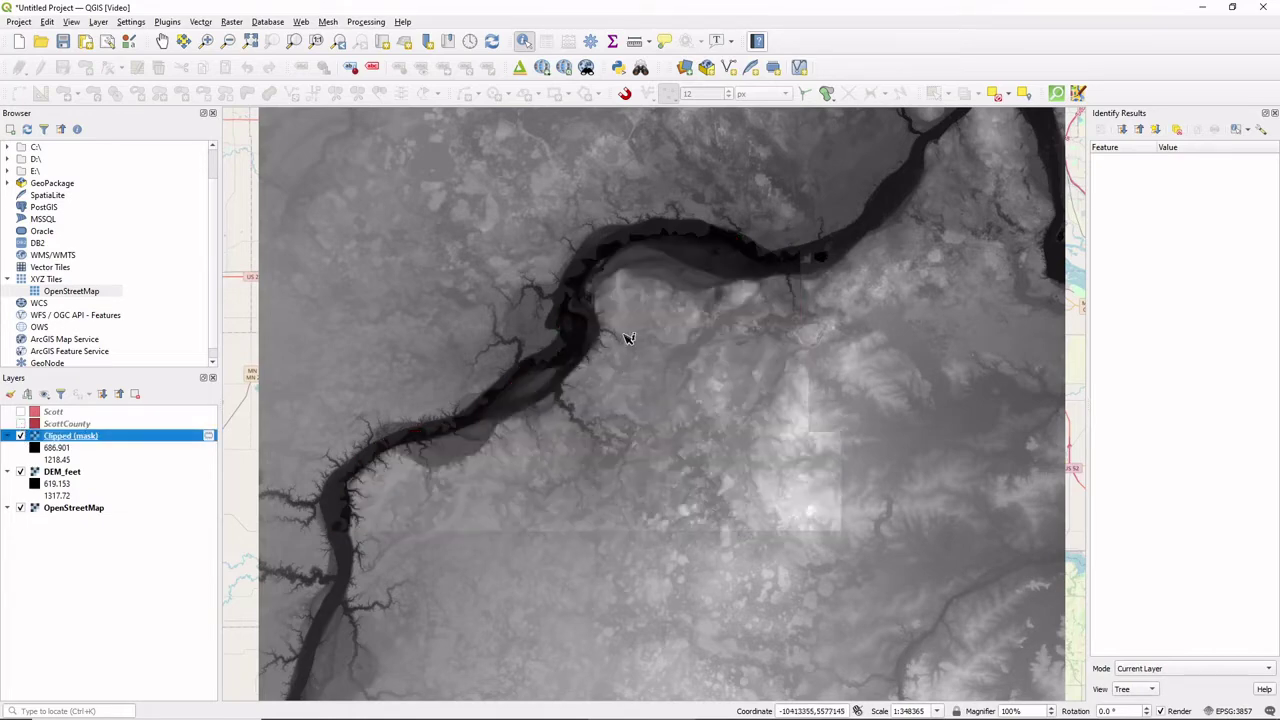
click(20, 472)
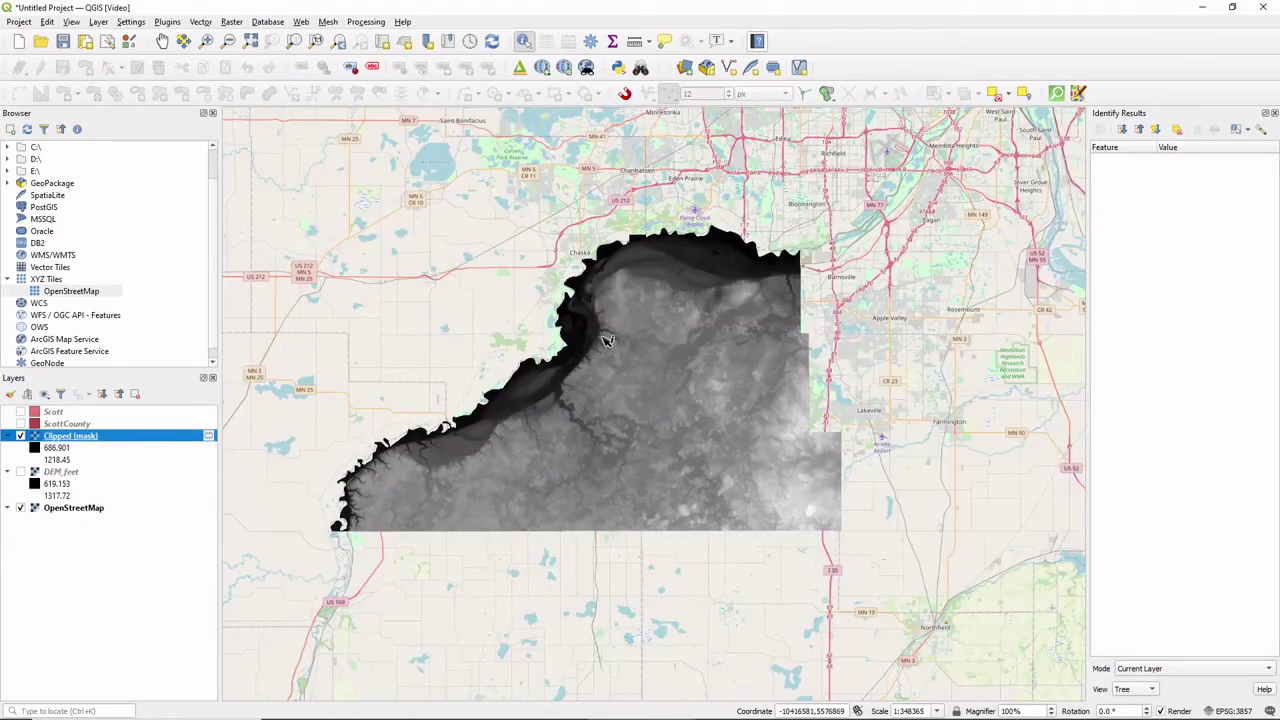
drag(623, 375, 639, 377)
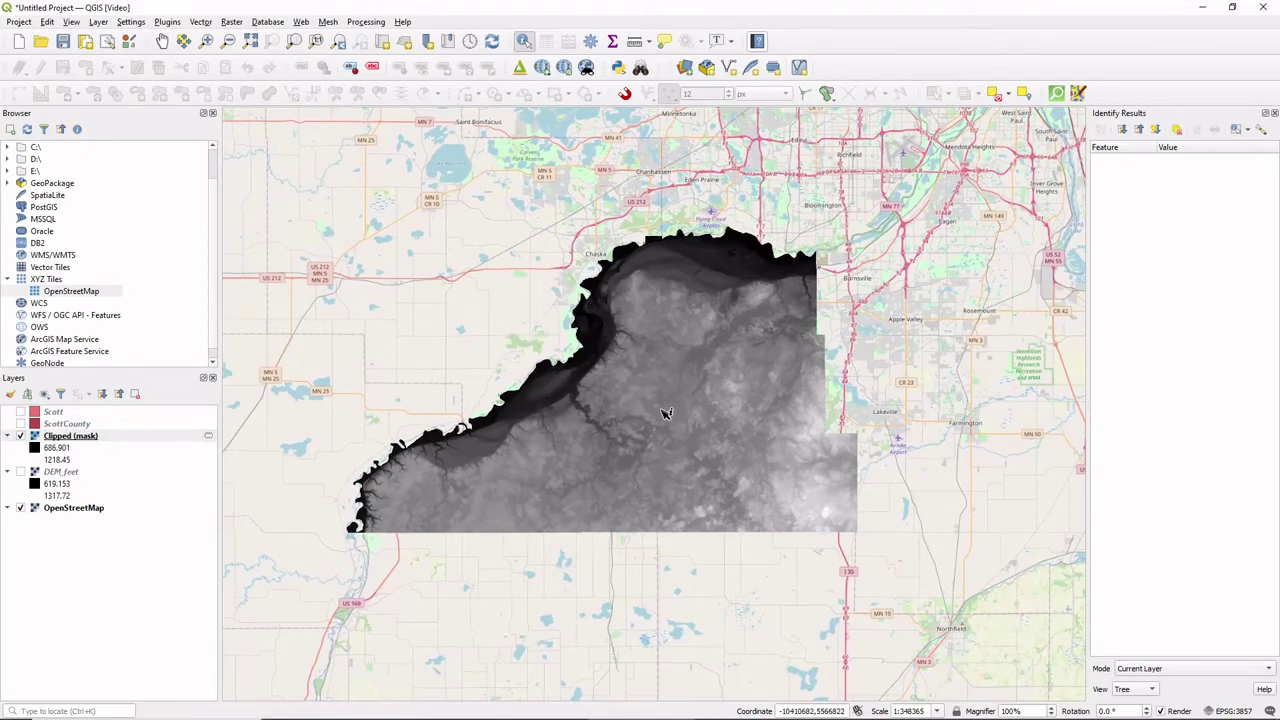
scroll(664, 413, up, 1)
scroll(664, 413, down, 1)
drag(584, 390, 598, 392)
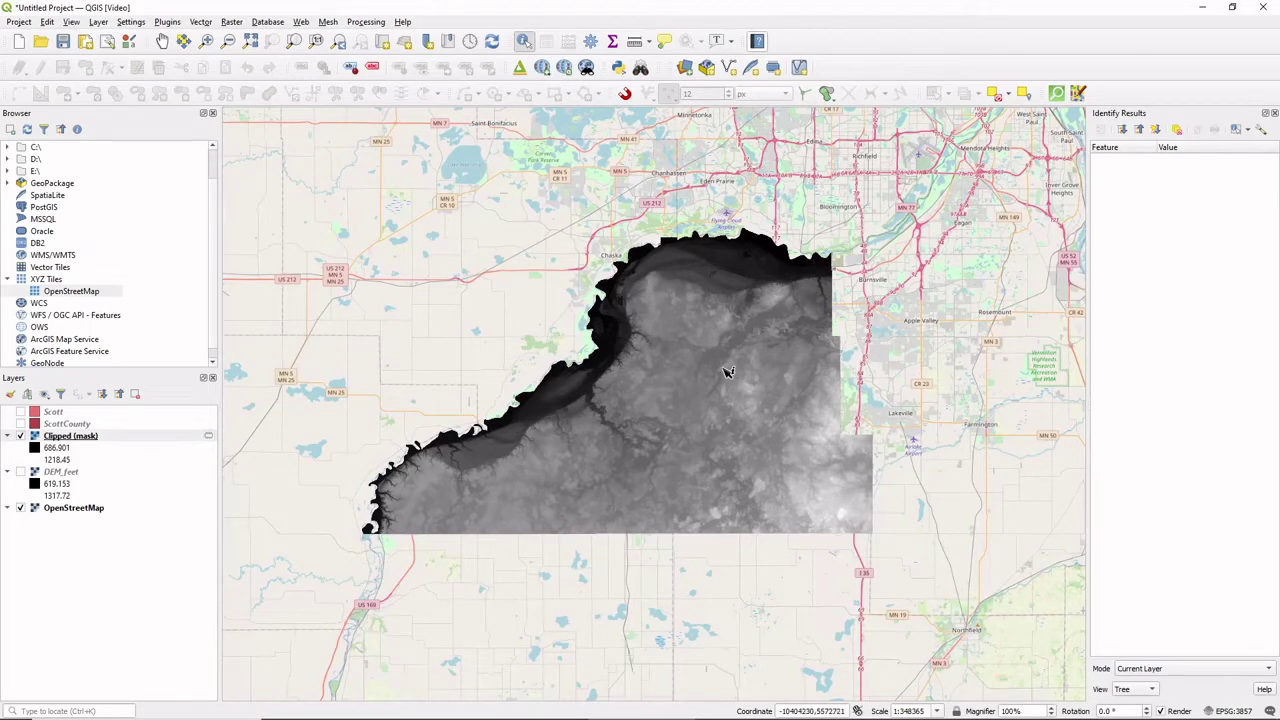
Step: Generate contours from Band 1 of the Clipped (mask) raster with an interval of 10 and the ELEV attribute, as a temporary file
click(20, 436)
mouse_move(272, 132)
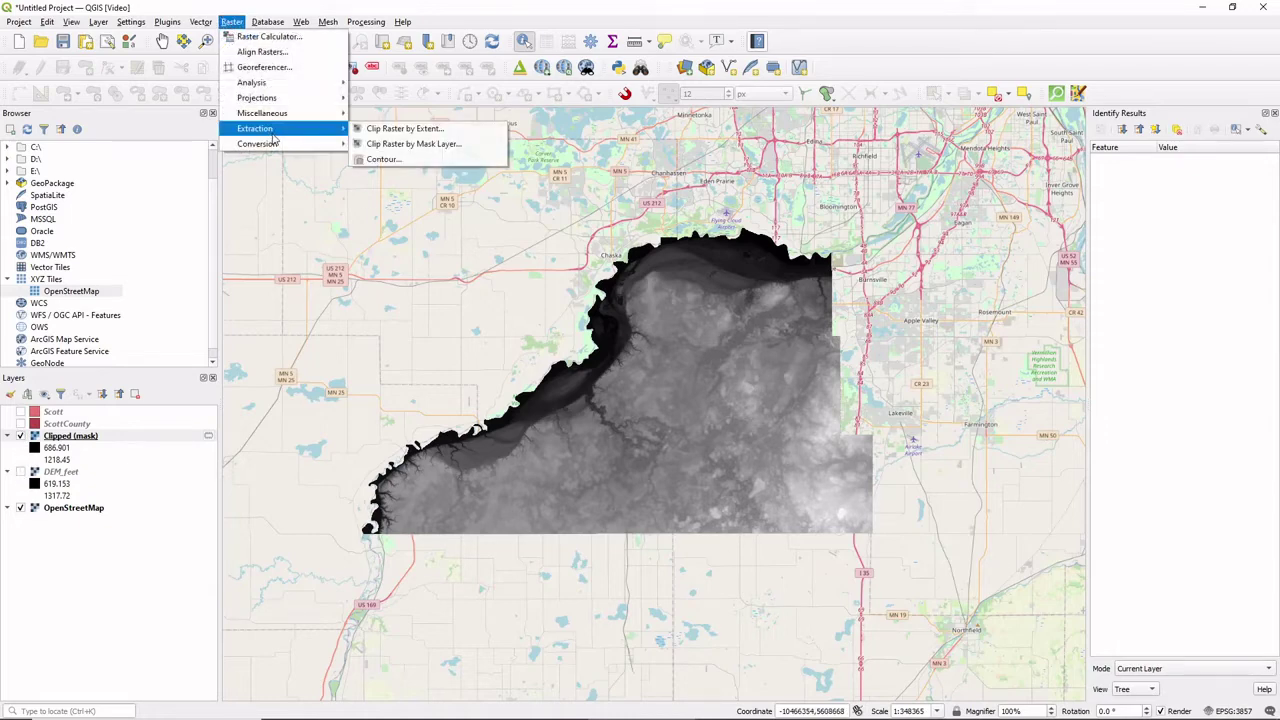
click(400, 160)
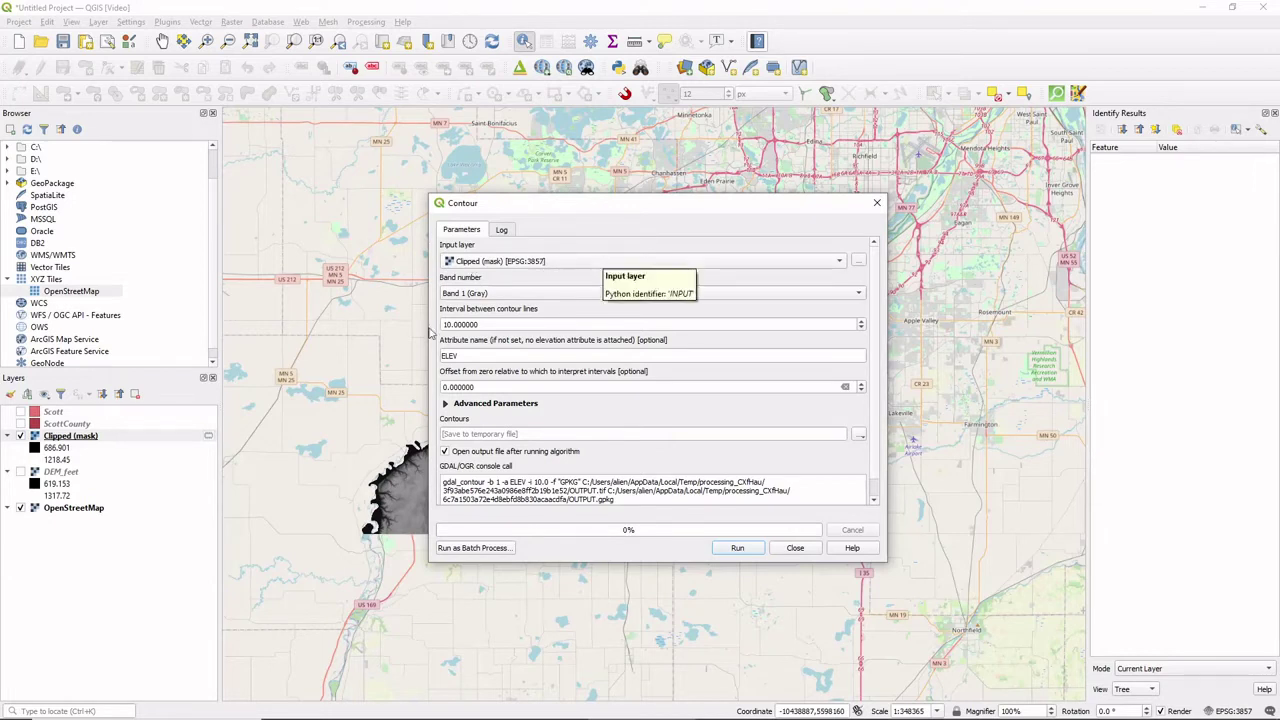
click(512, 293)
click(514, 293)
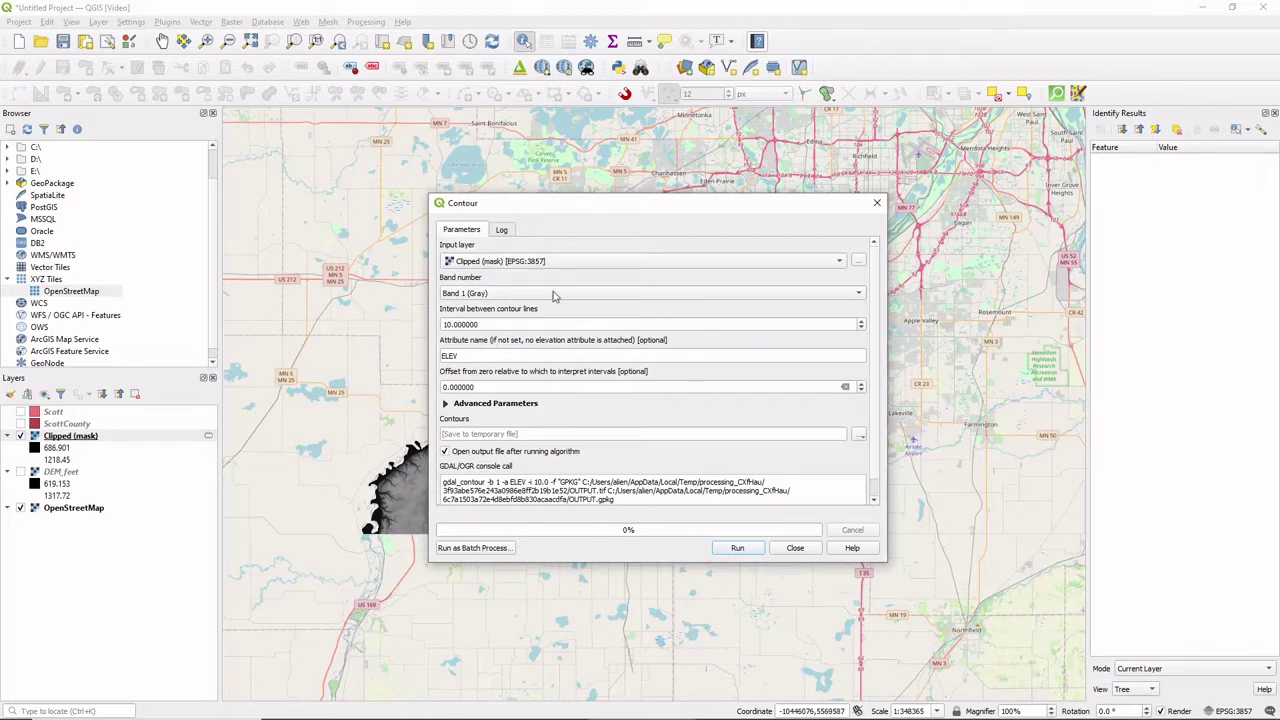
drag(660, 210, 623, 211)
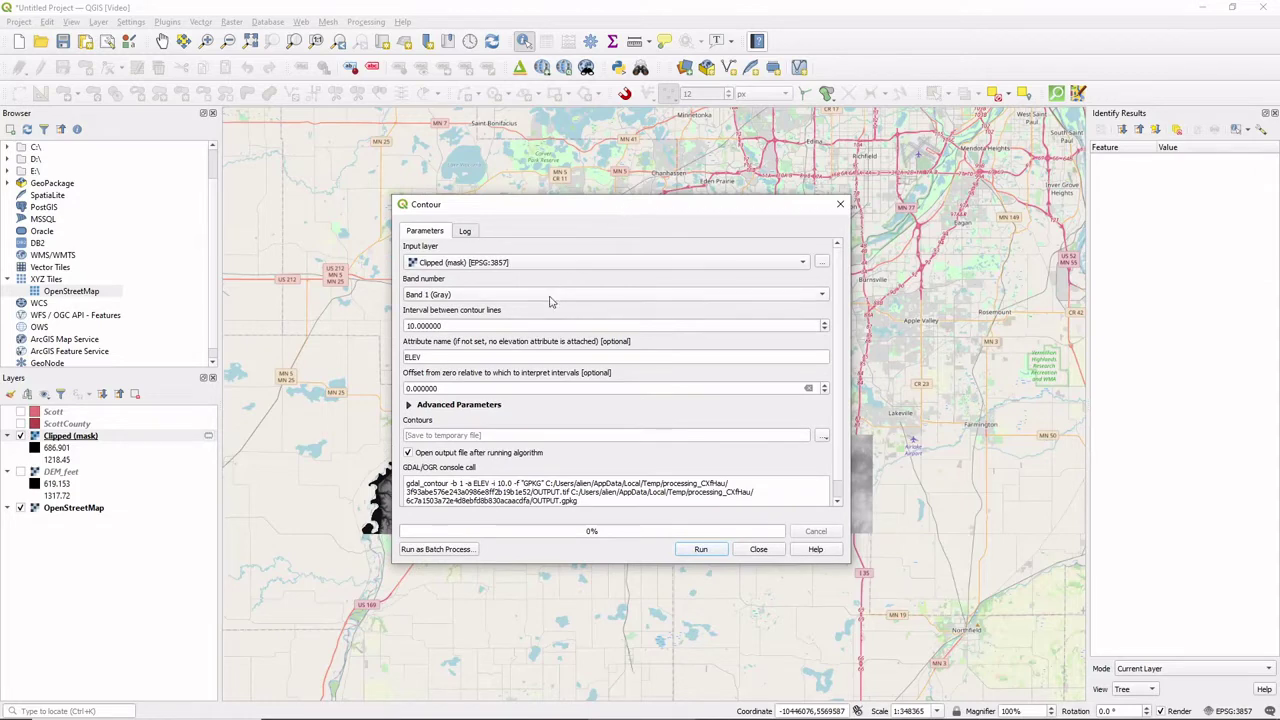
mouse_move(655, 217)
mouse_down()
mouse_move(608, 214)
mouse_move(669, 211)
mouse_up()
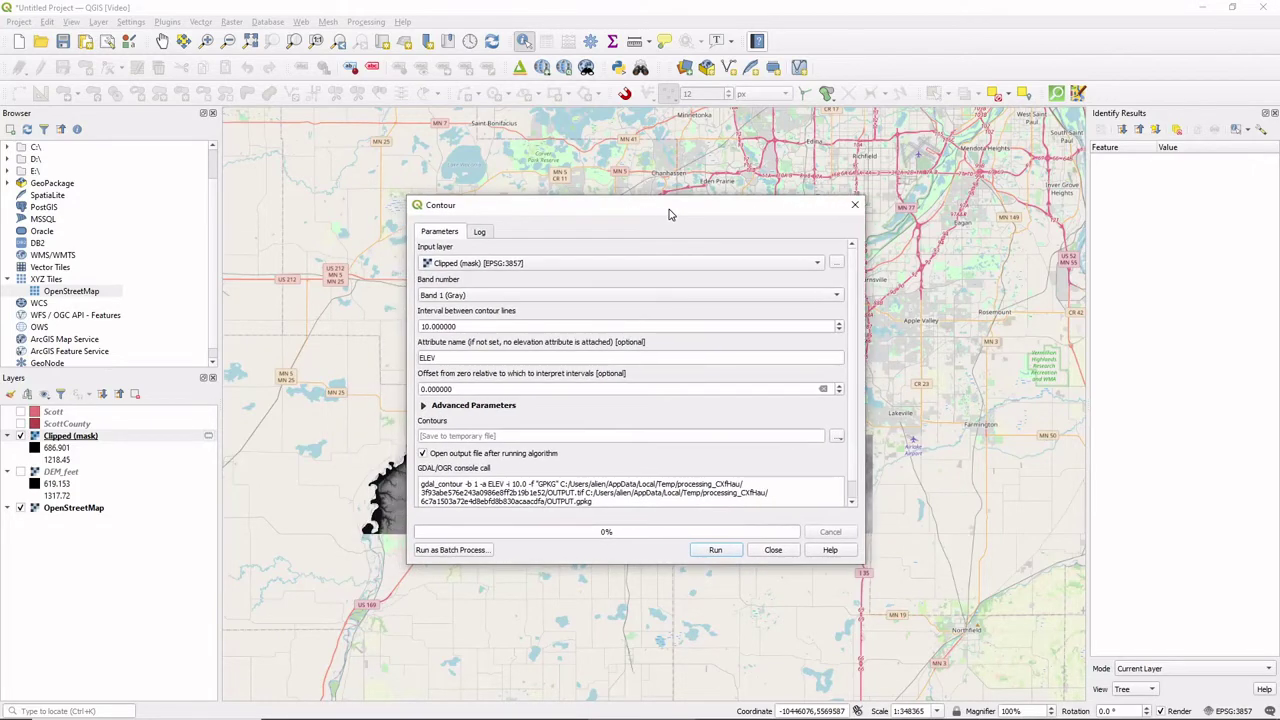
click(715, 549)
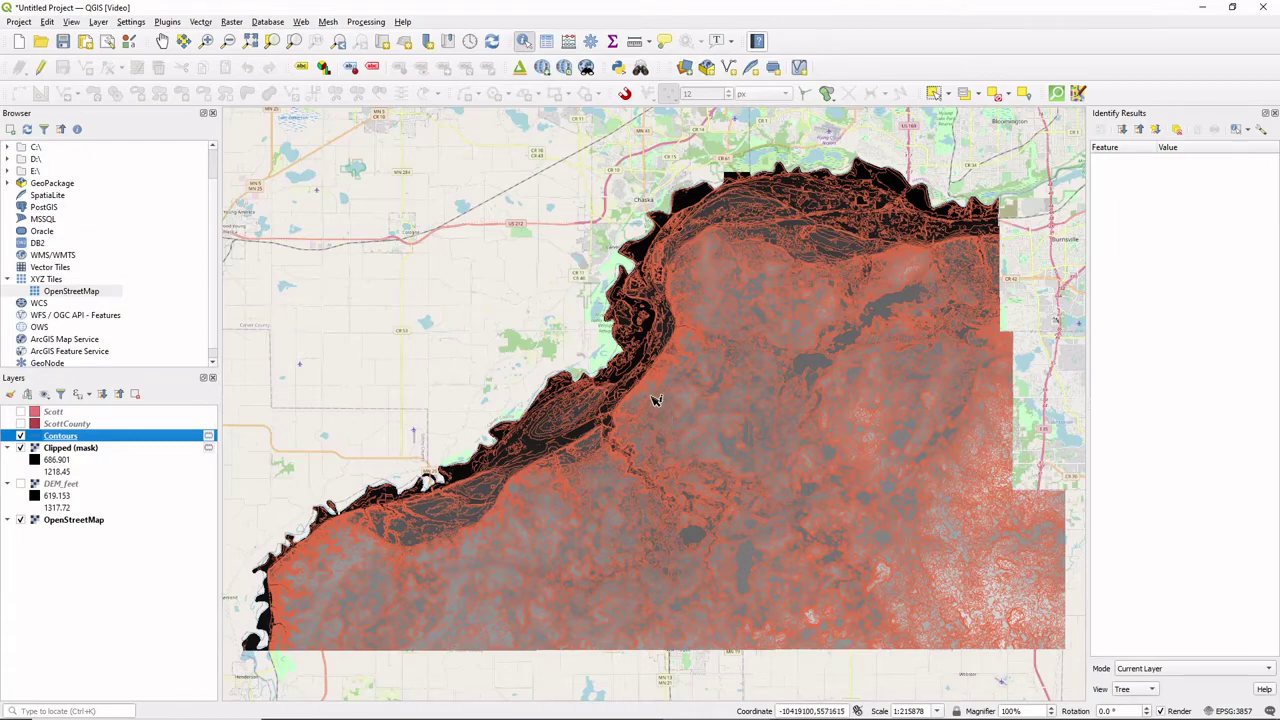
Step: Set up single labels for the Contours layer using the ELEV field as their value
scroll(652, 398, up, 1)
scroll(655, 399, up, 1)
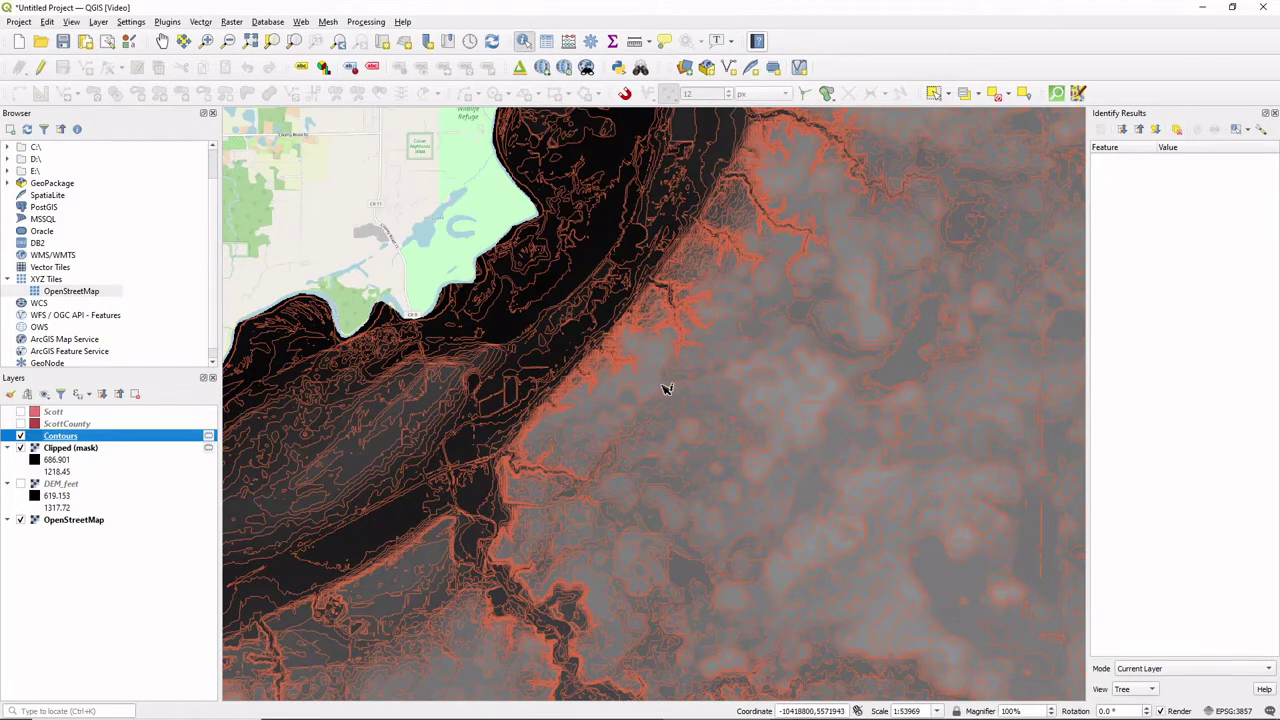
drag(757, 402, 631, 457)
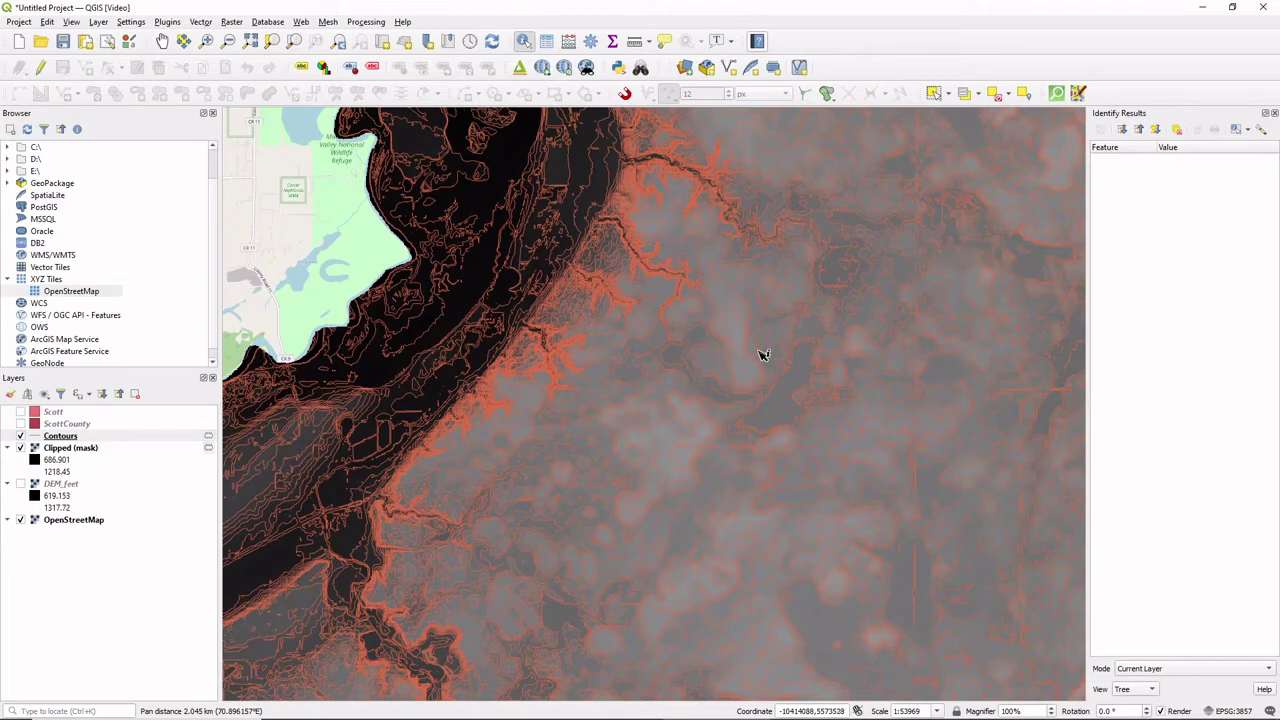
click(62, 436)
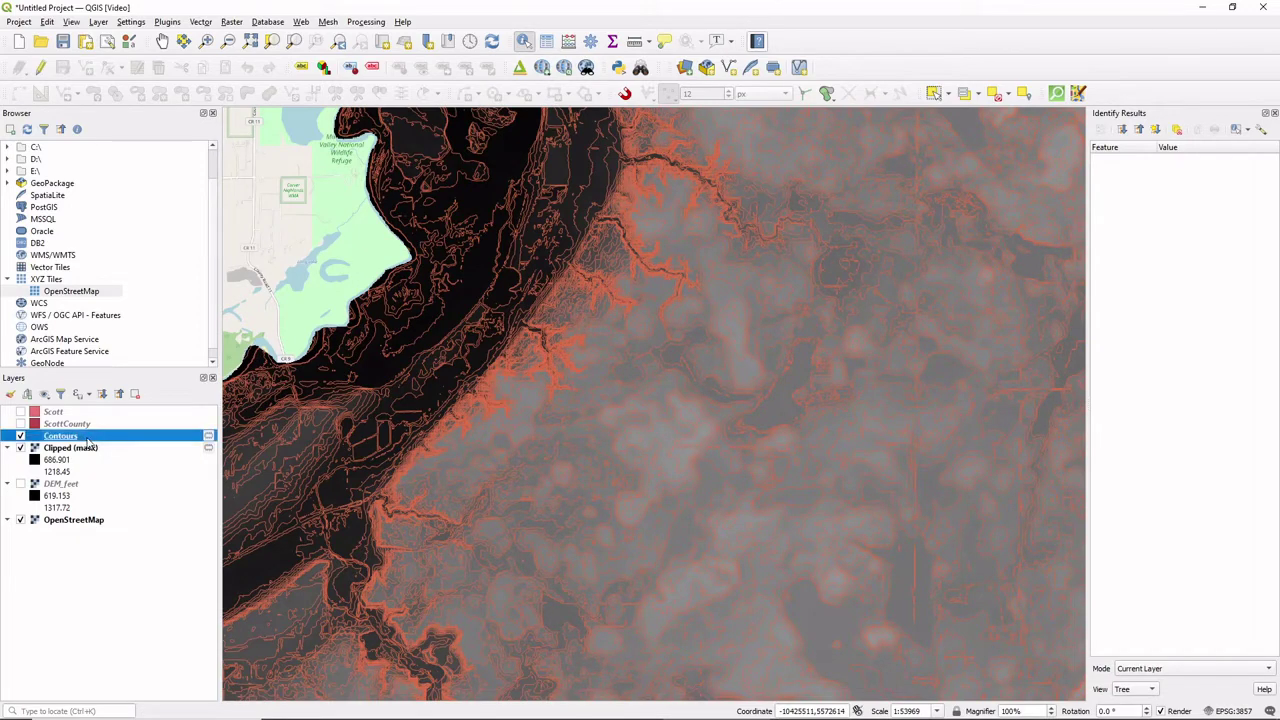
double_click(88, 441)
drag(257, 86, 340, 85)
click(371, 100)
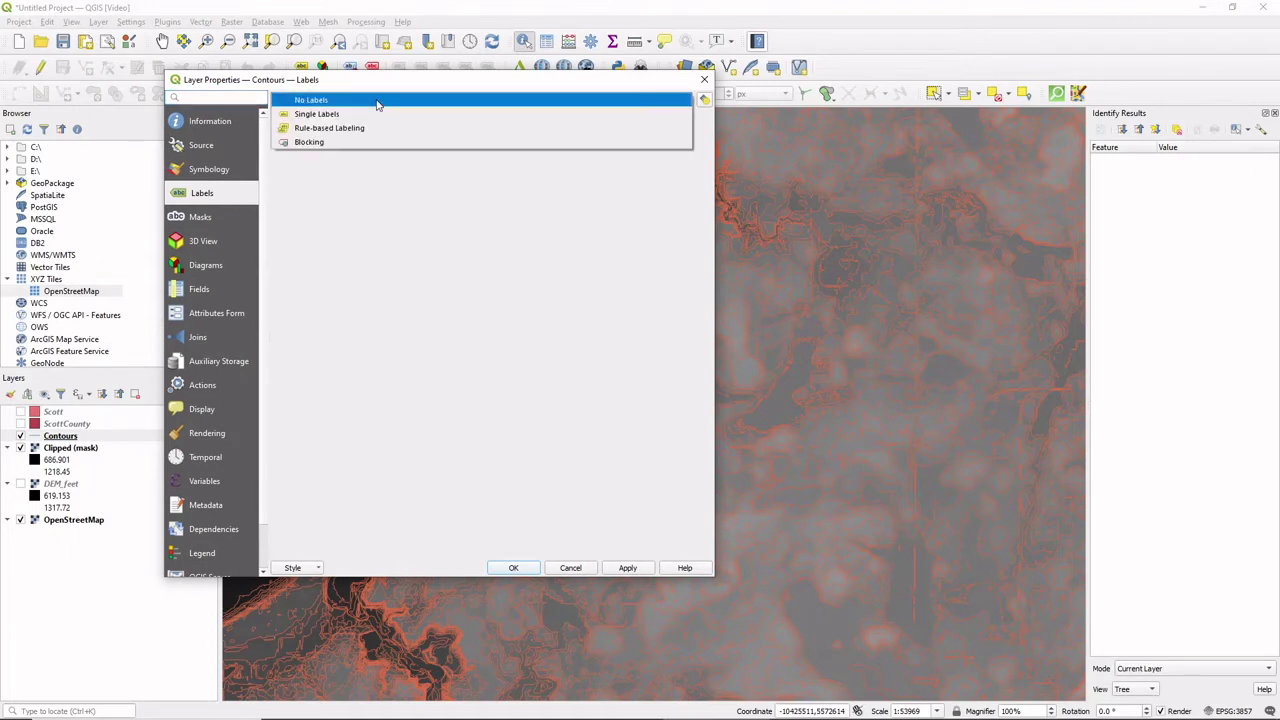
click(372, 114)
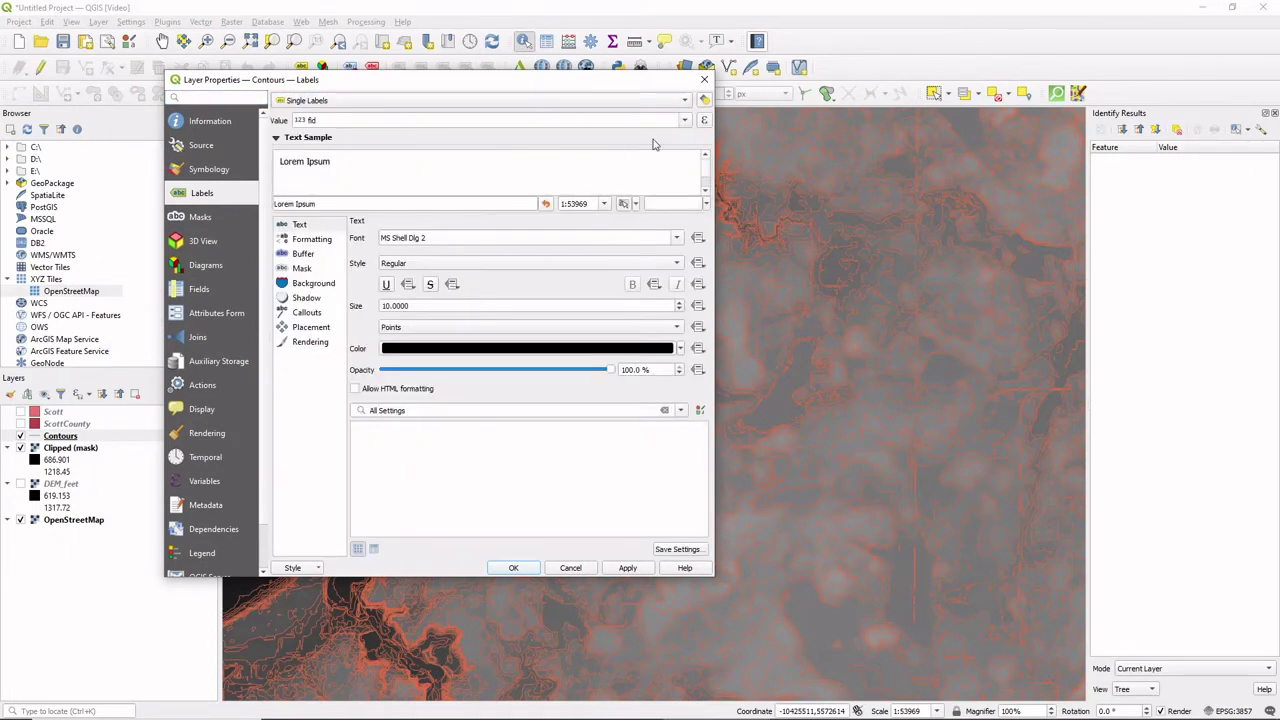
click(684, 120)
click(316, 168)
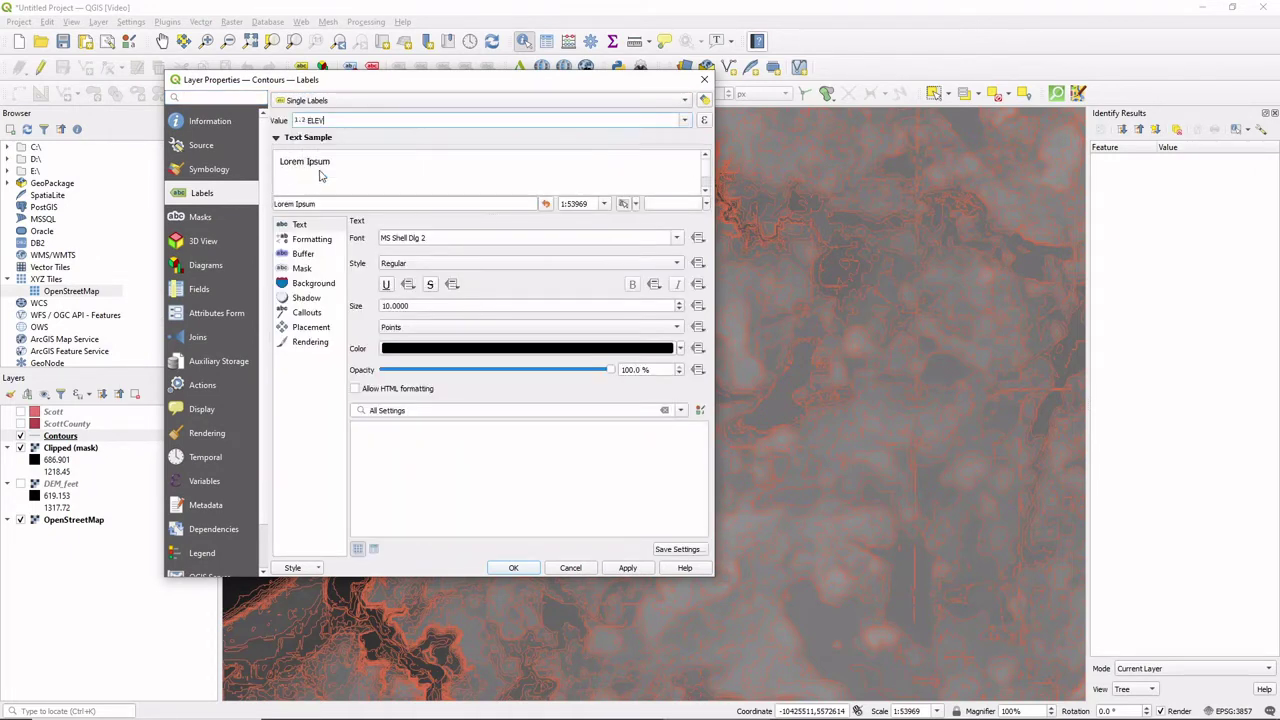
Step: Set the contour label font to Arial and apply it to the map
drag(437, 238, 345, 243)
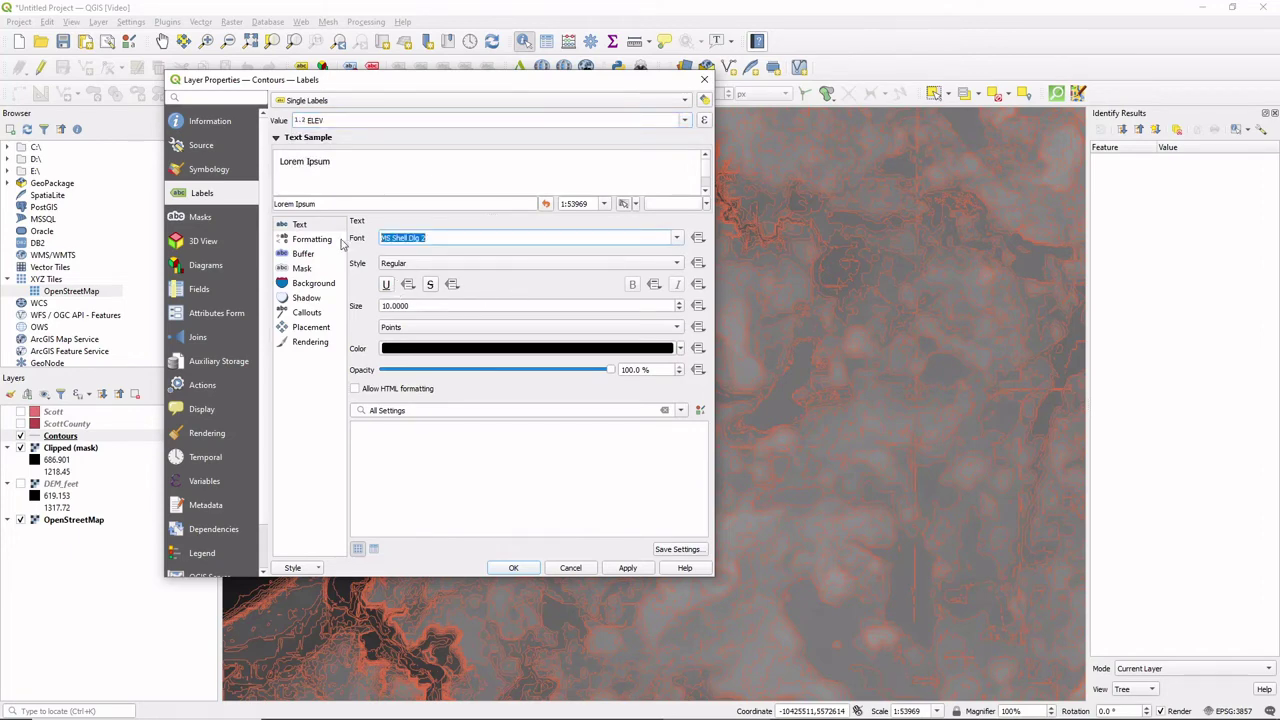
text(arial)
mouse_move(681, 352)
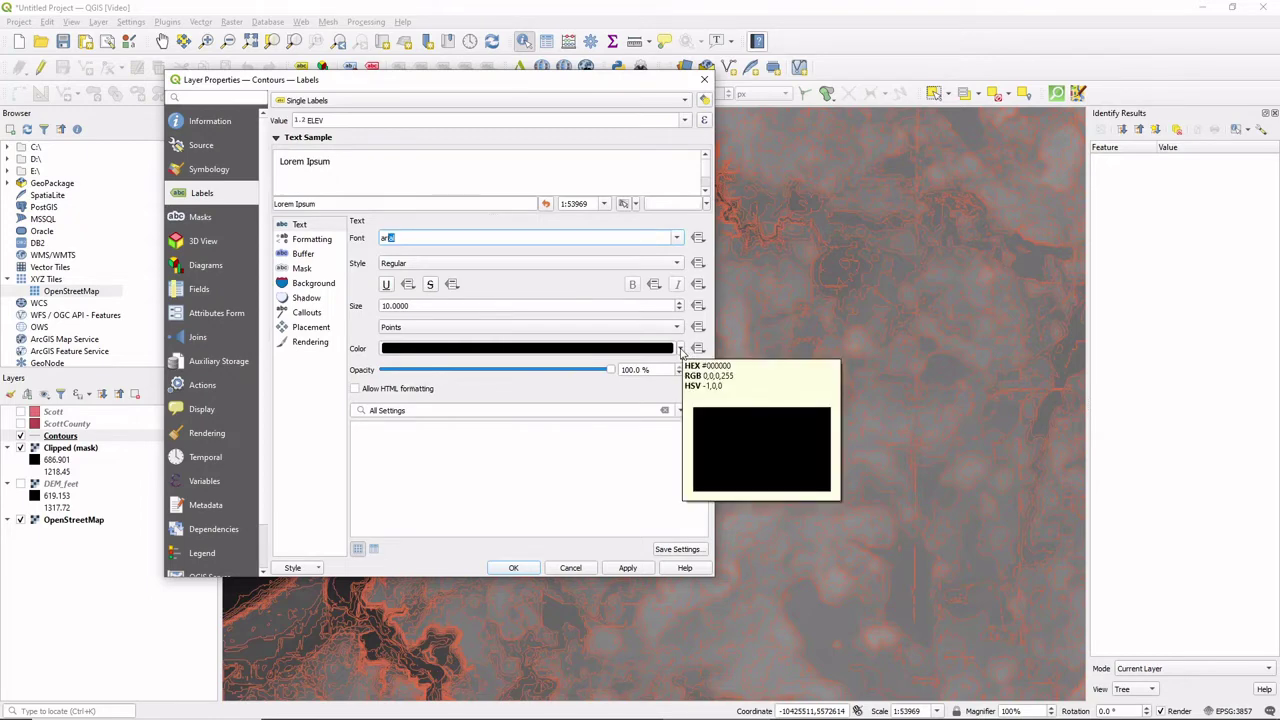
click(627, 567)
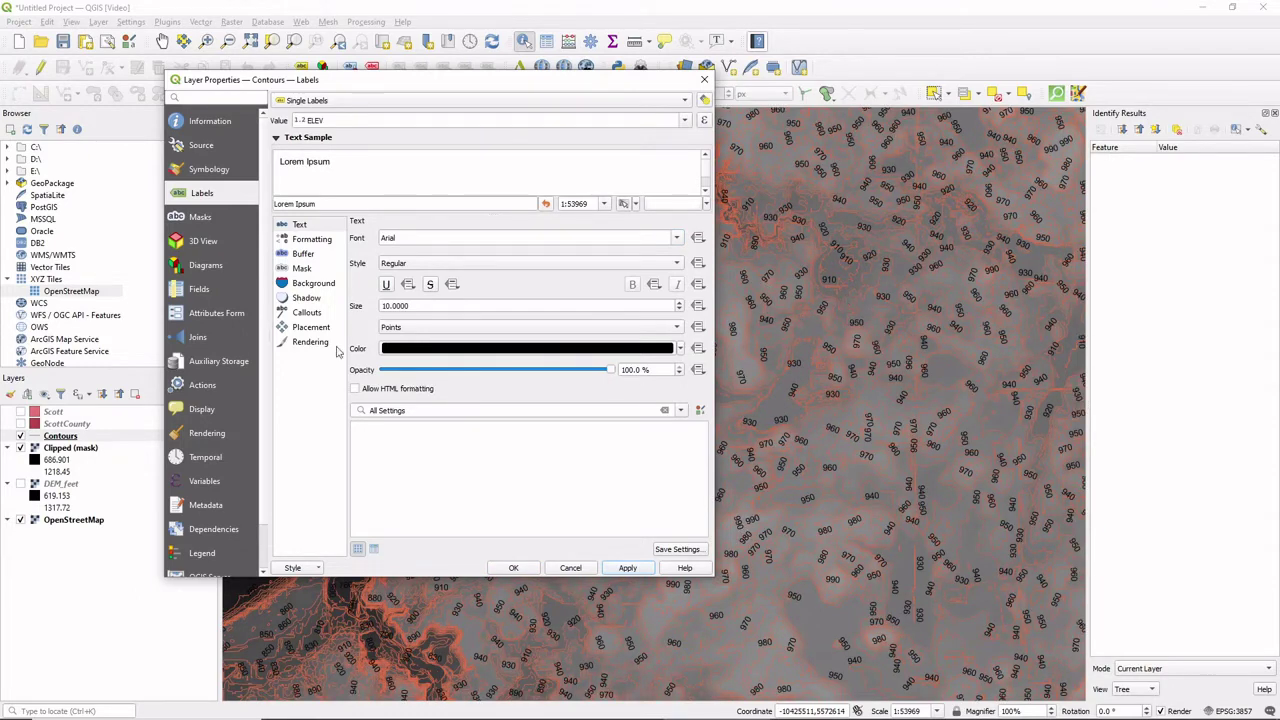
Step: Change the contour label text colour to white (#ffffff) and its size to 8 points
click(422, 350)
drag(336, 355, 416, 347)
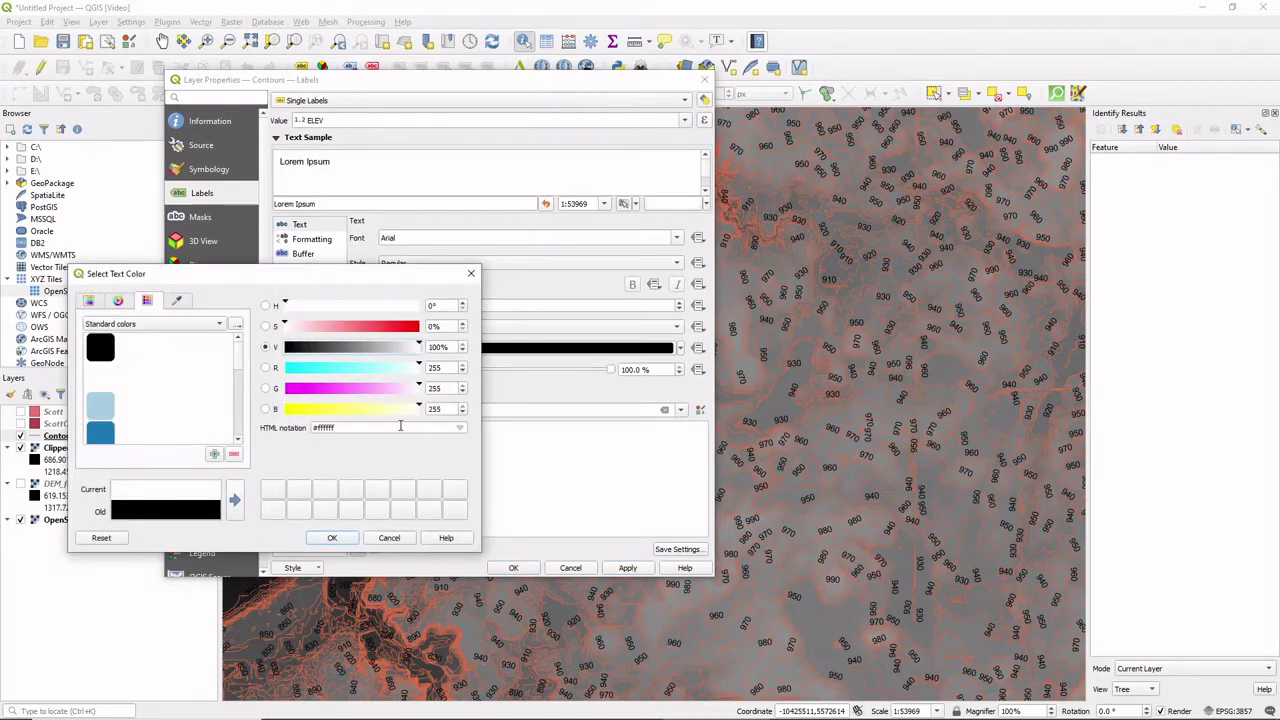
click(332, 538)
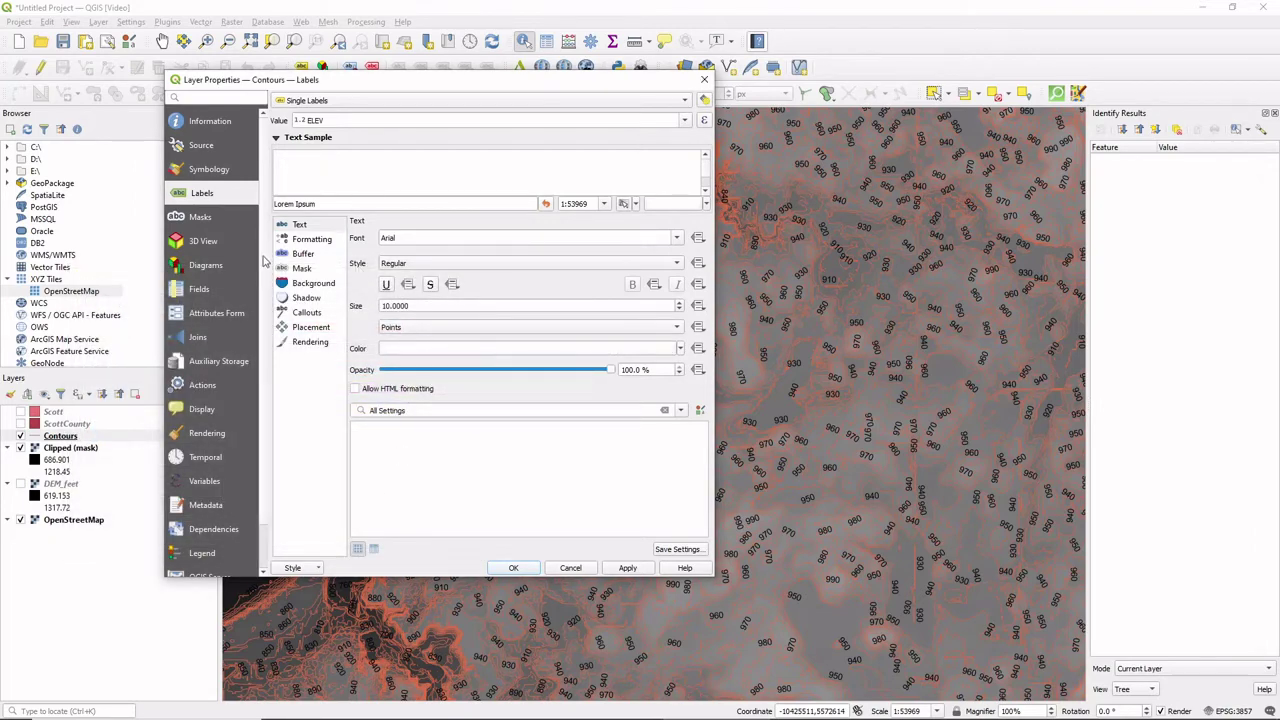
drag(428, 305, 317, 310)
text(8)
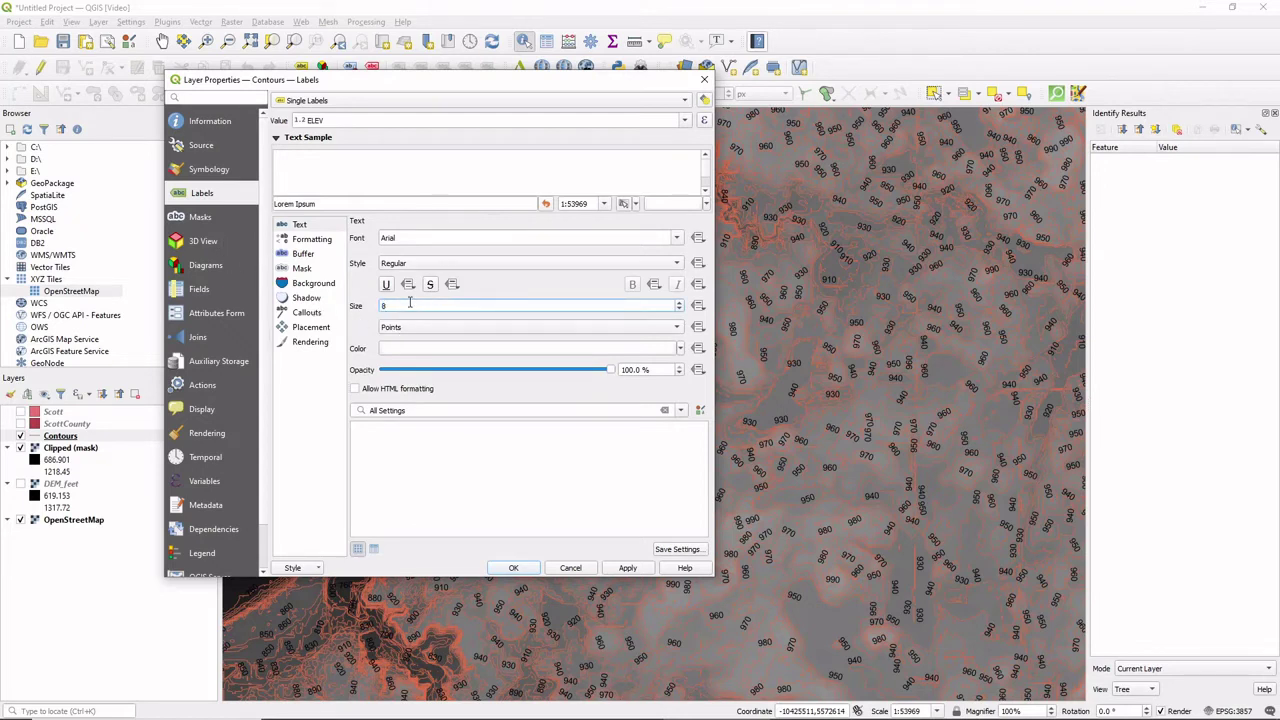
Step: Enable the label mask and set the placement mode to Curved, allowing contour labels only on the line
click(327, 268)
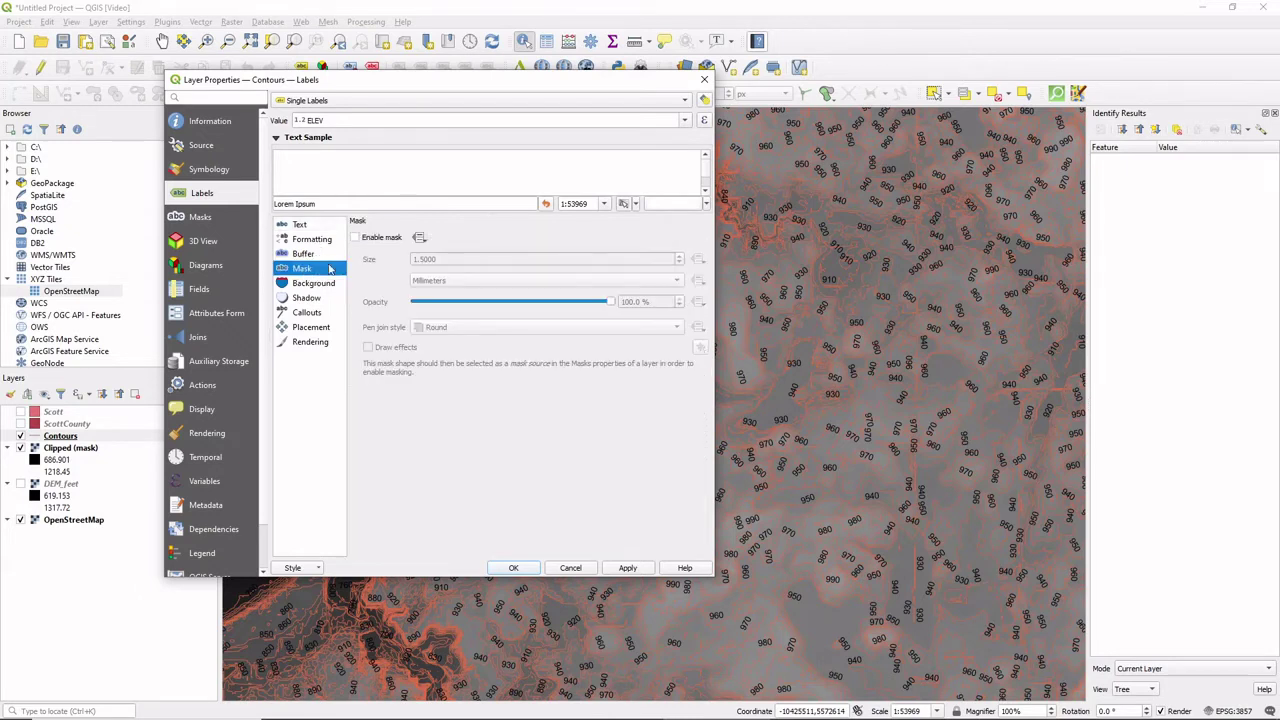
click(356, 237)
click(310, 328)
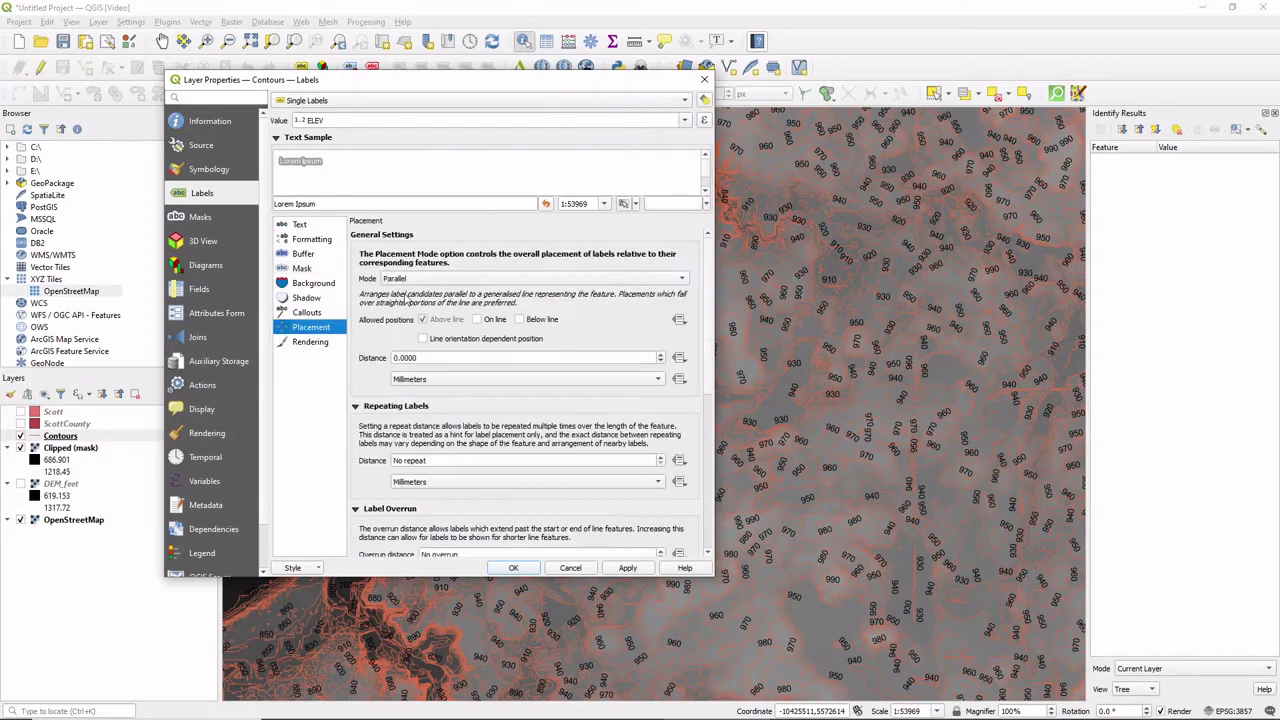
click(420, 282)
click(413, 295)
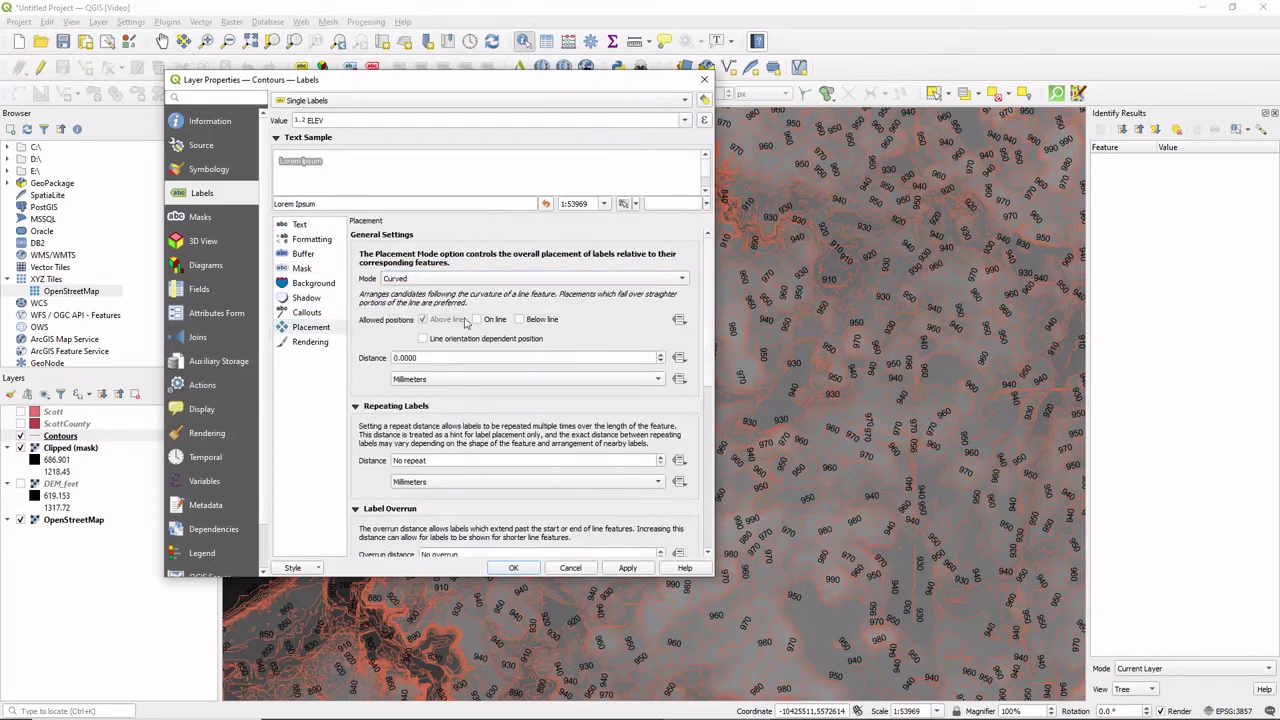
click(476, 319)
click(423, 319)
click(625, 568)
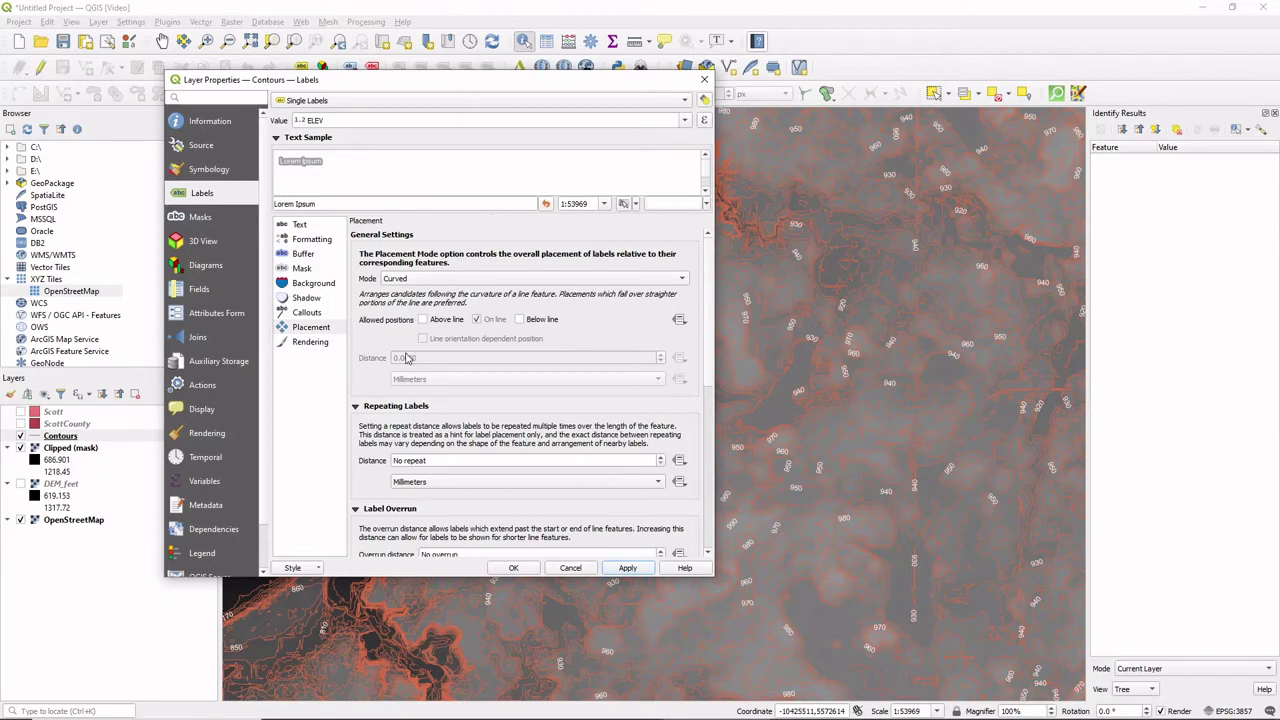
click(513, 568)
Step: Mask the Contours line symbol layer using the Contours label mask as the mask source
scroll(714, 443, up, 2)
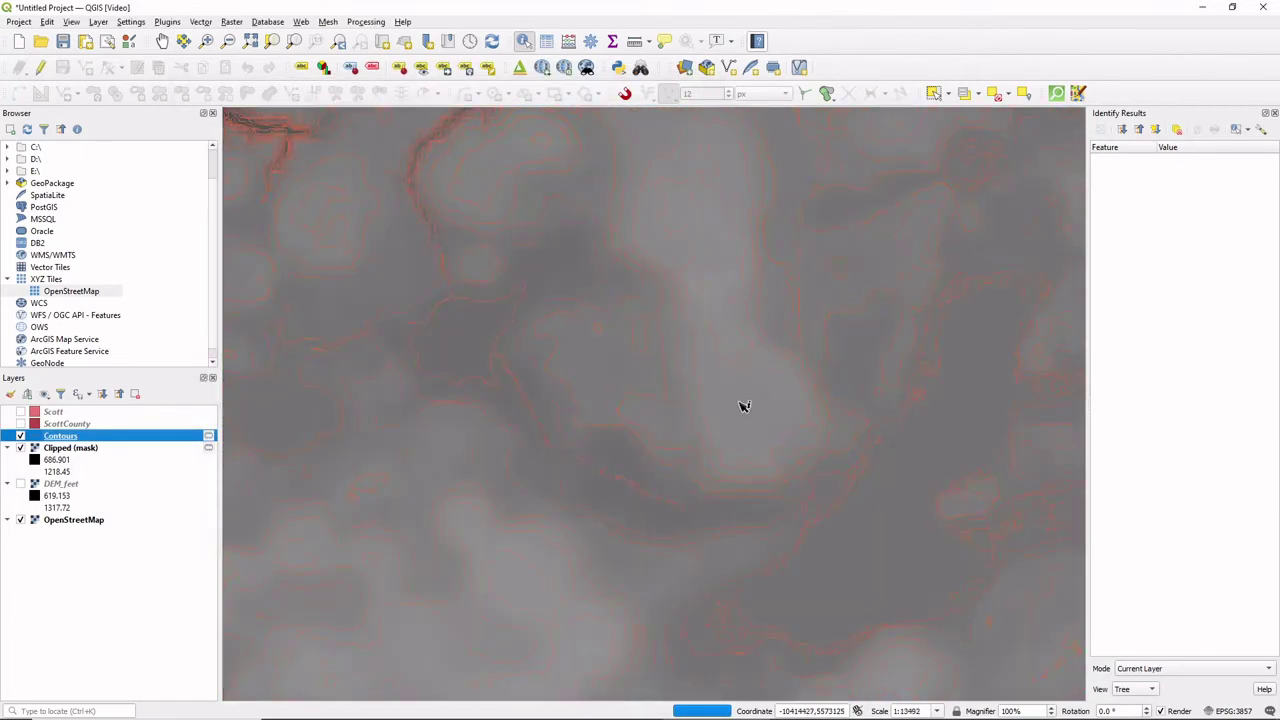
drag(743, 357, 682, 405)
click(60, 436)
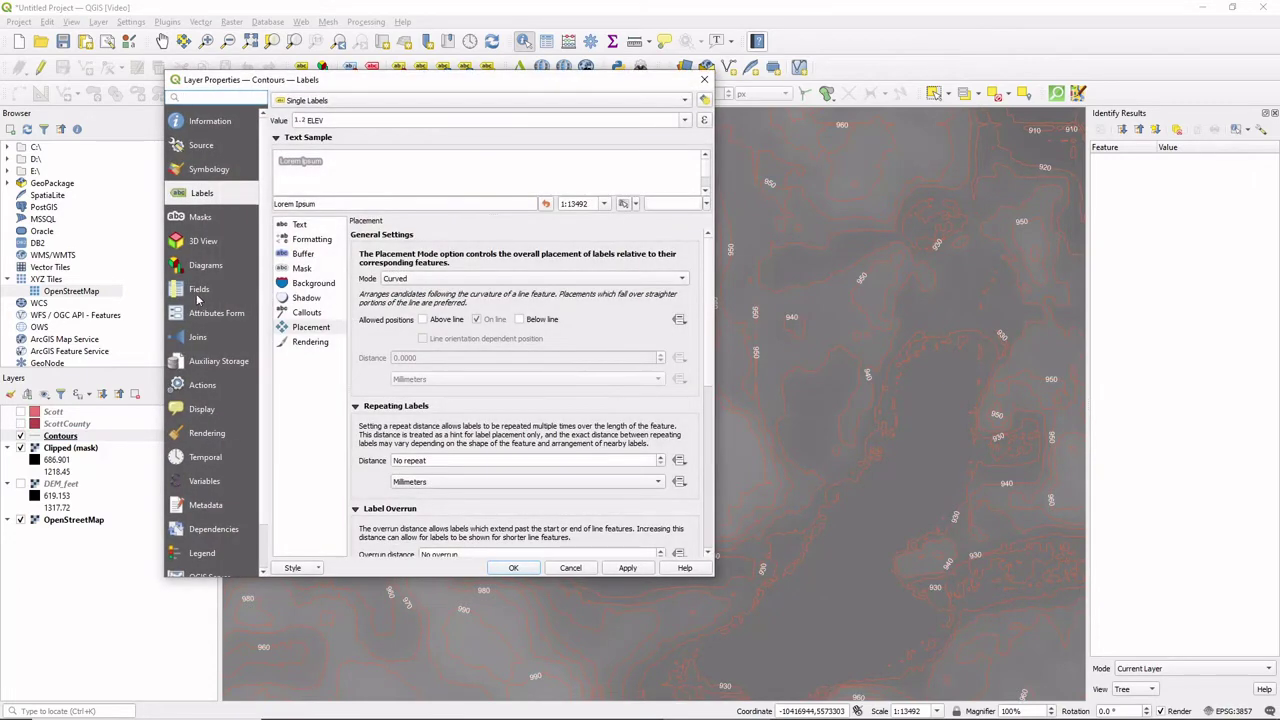
click(201, 220)
click(305, 367)
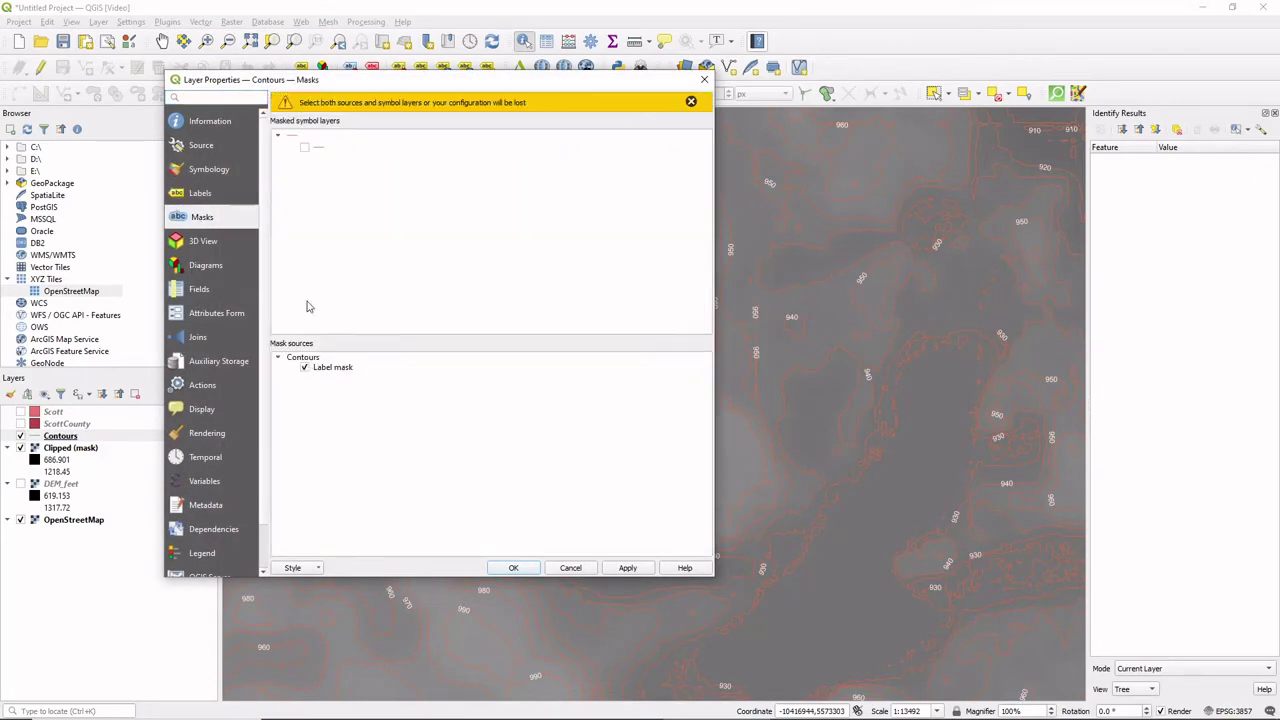
click(305, 147)
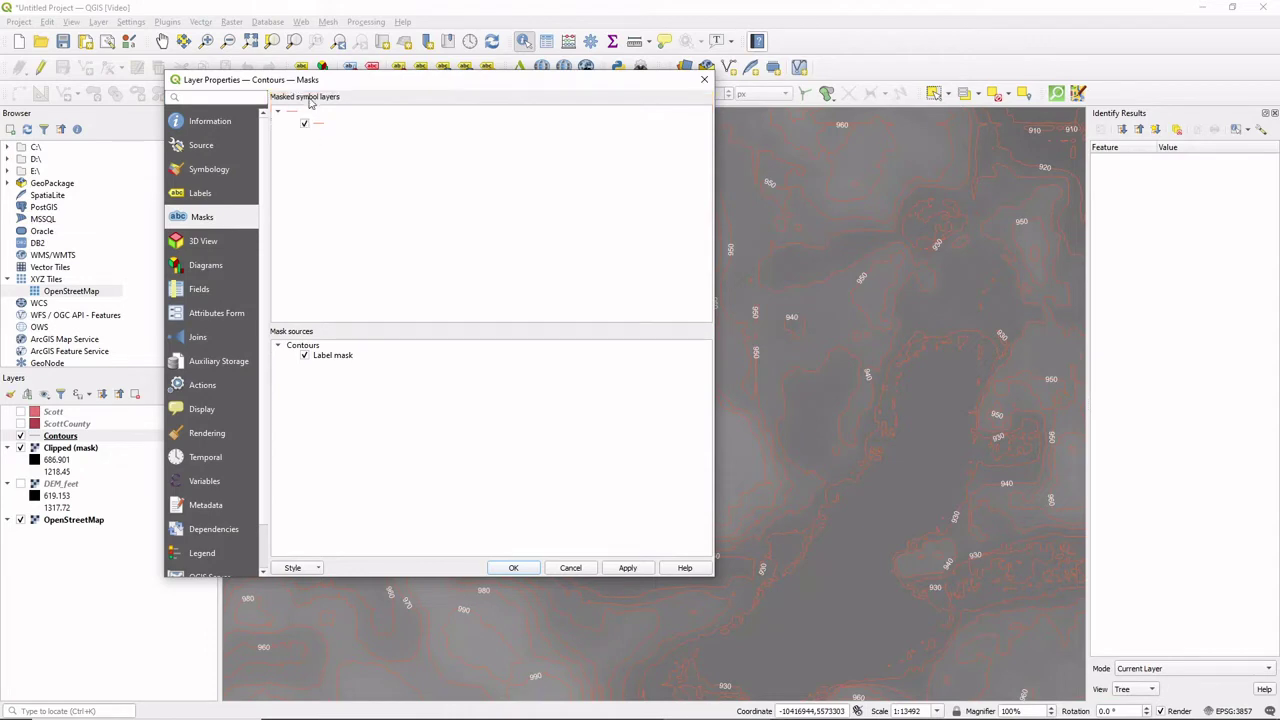
click(614, 570)
click(627, 568)
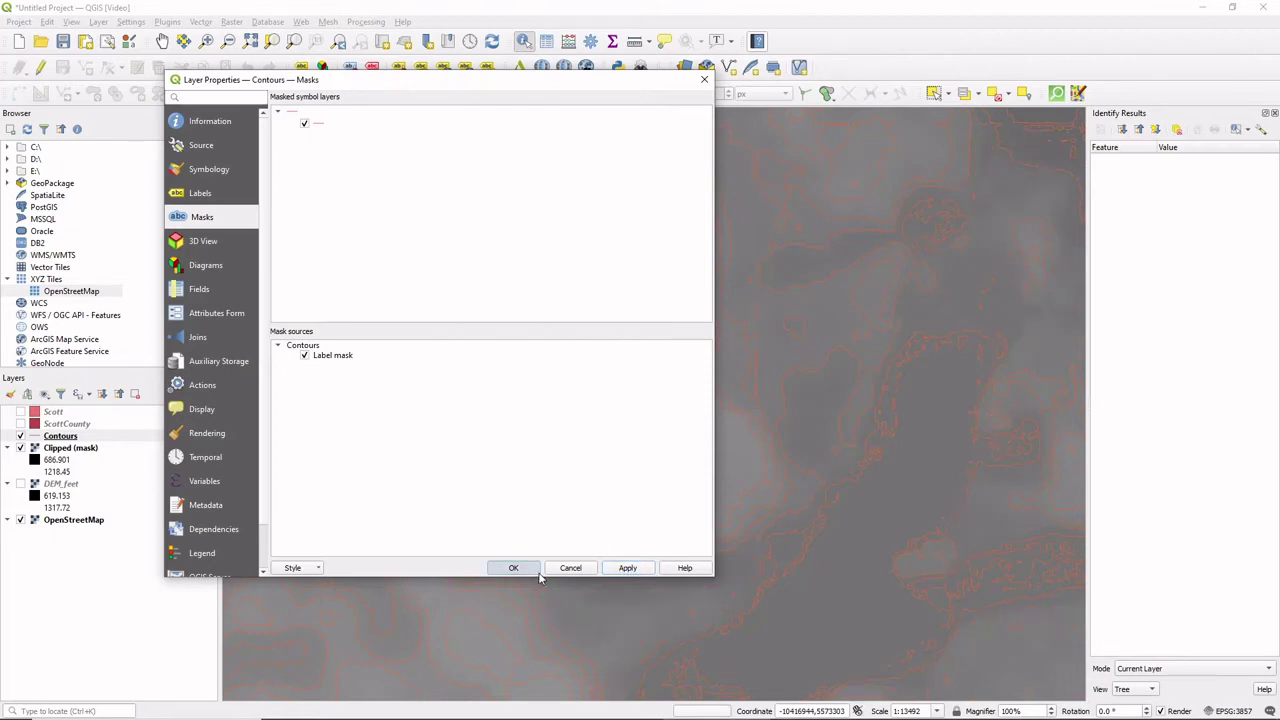
click(514, 568)
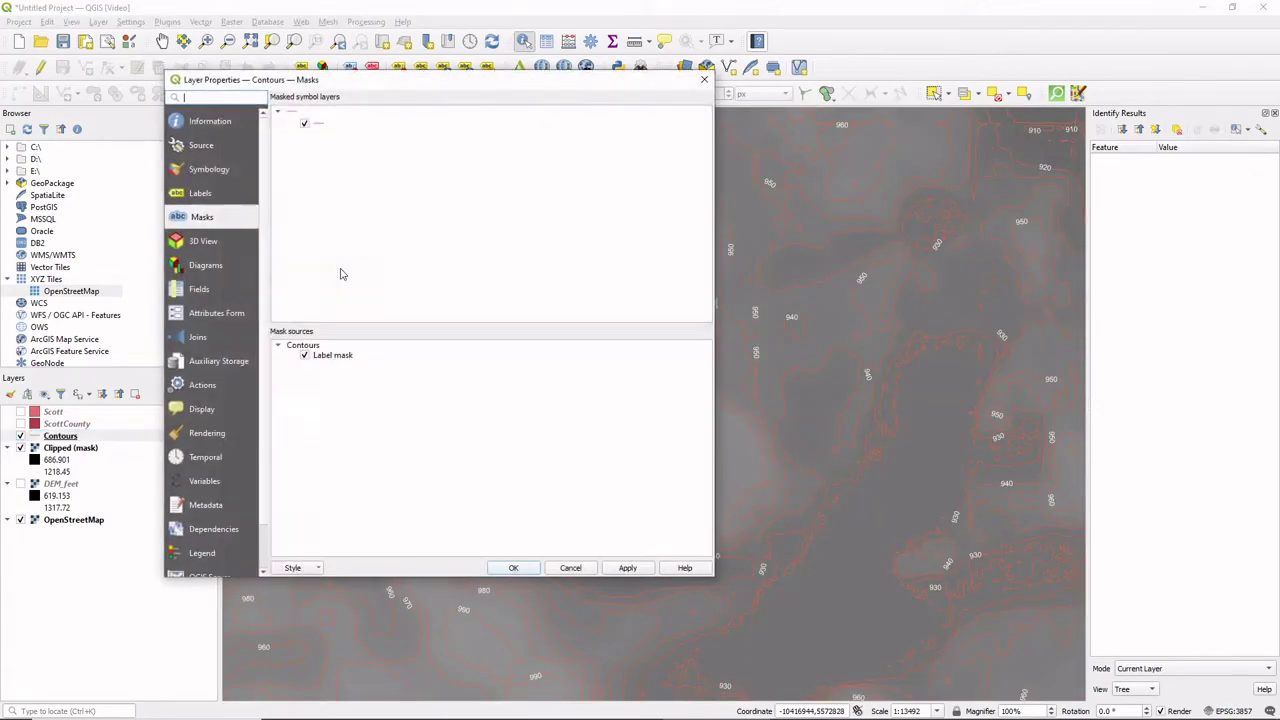
Step: Style the Contours lines in black (#000000) with a width of 0.4 millimetres
click(205, 170)
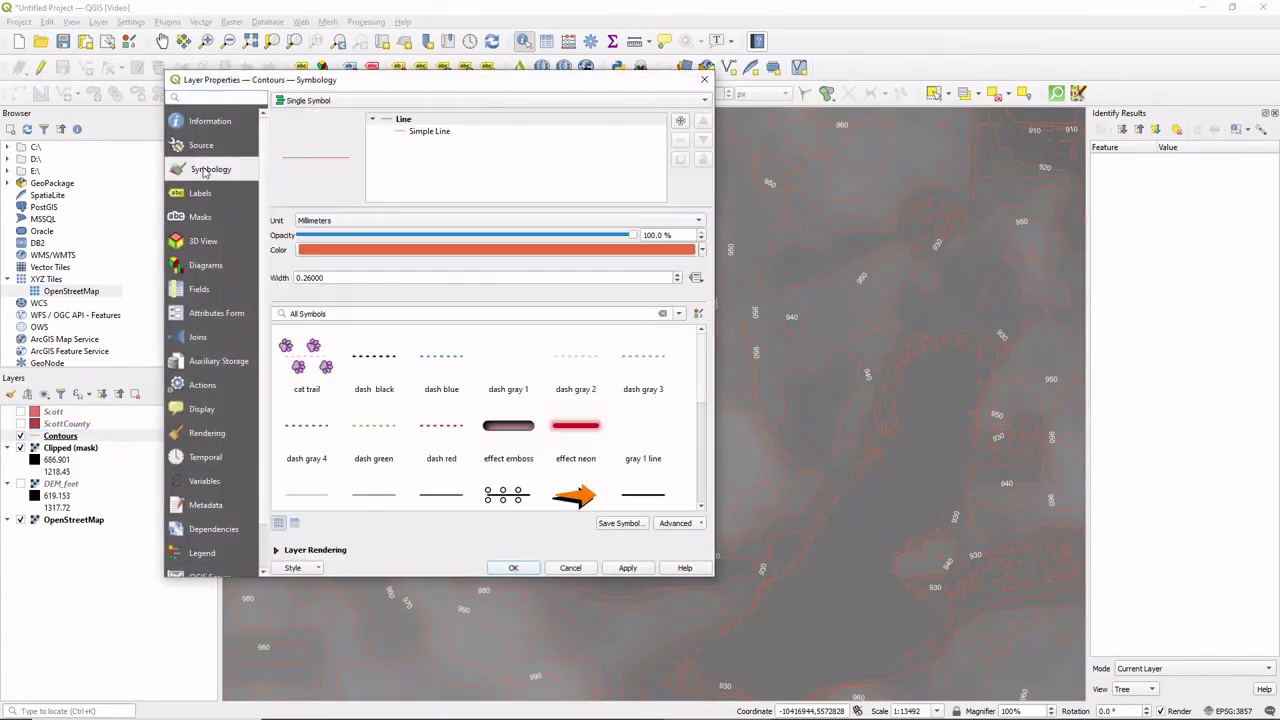
click(437, 250)
click(101, 346)
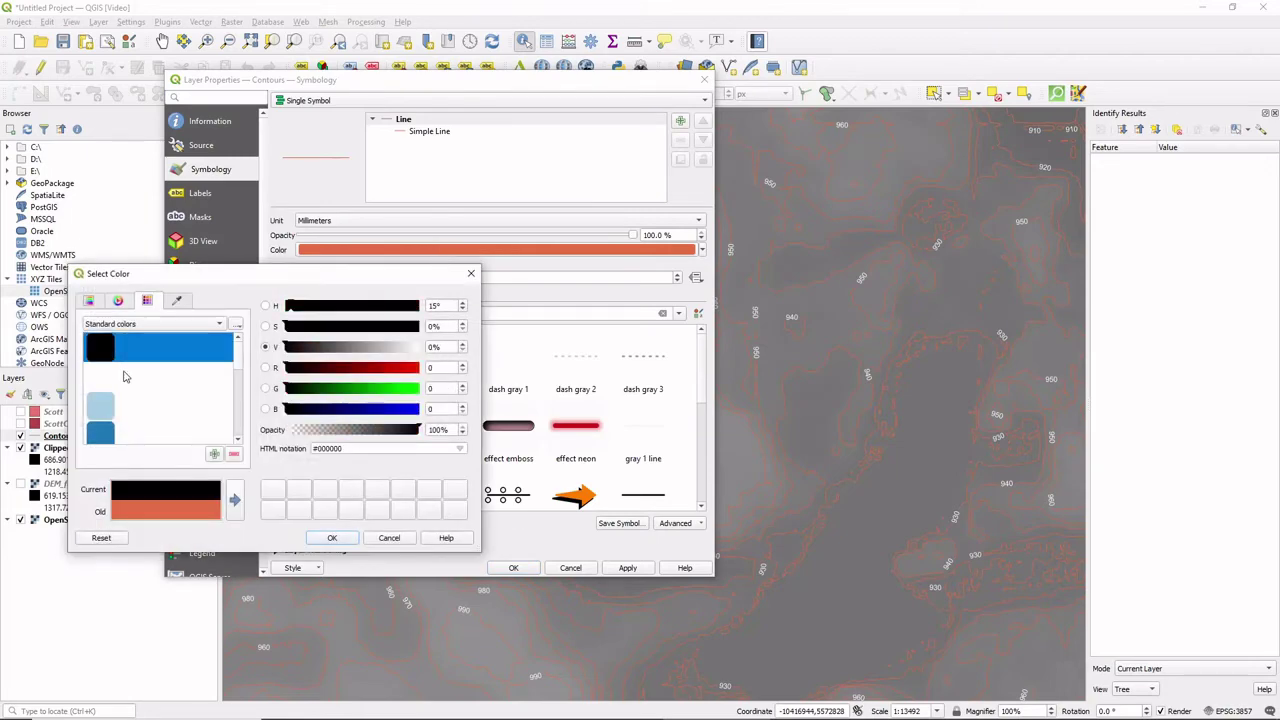
click(332, 537)
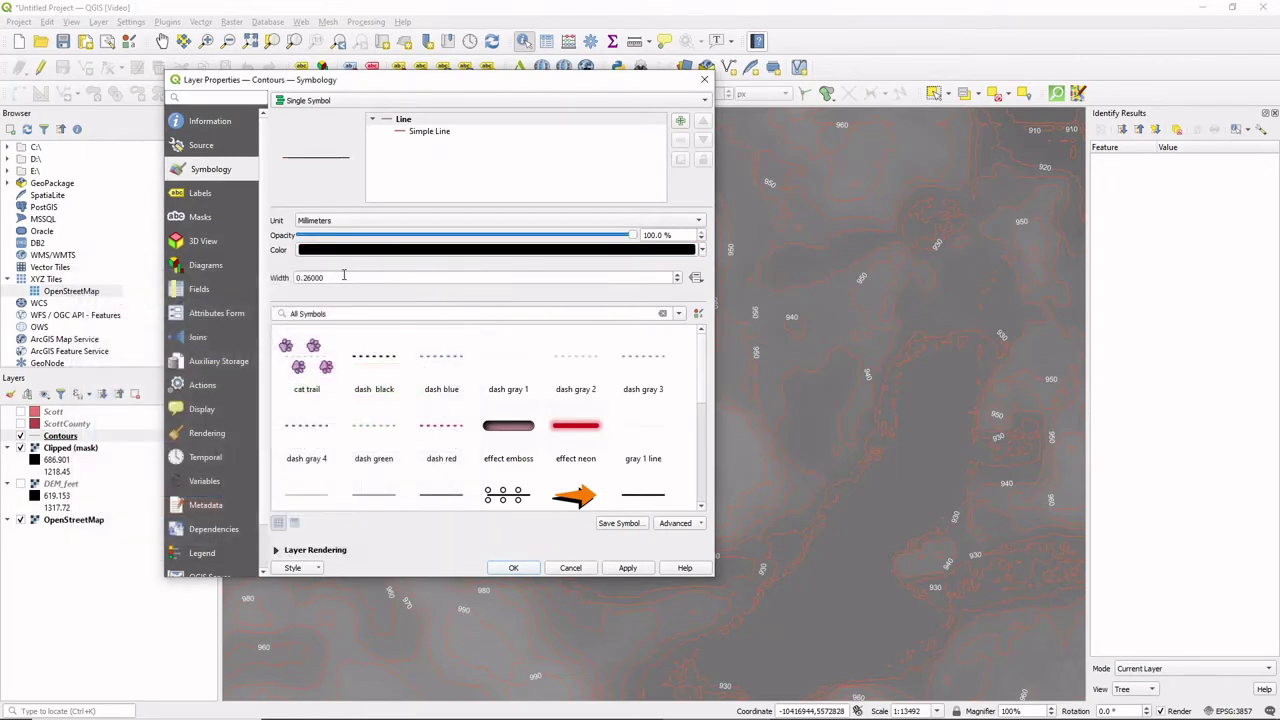
drag(343, 275, 249, 280)
text(0.4)
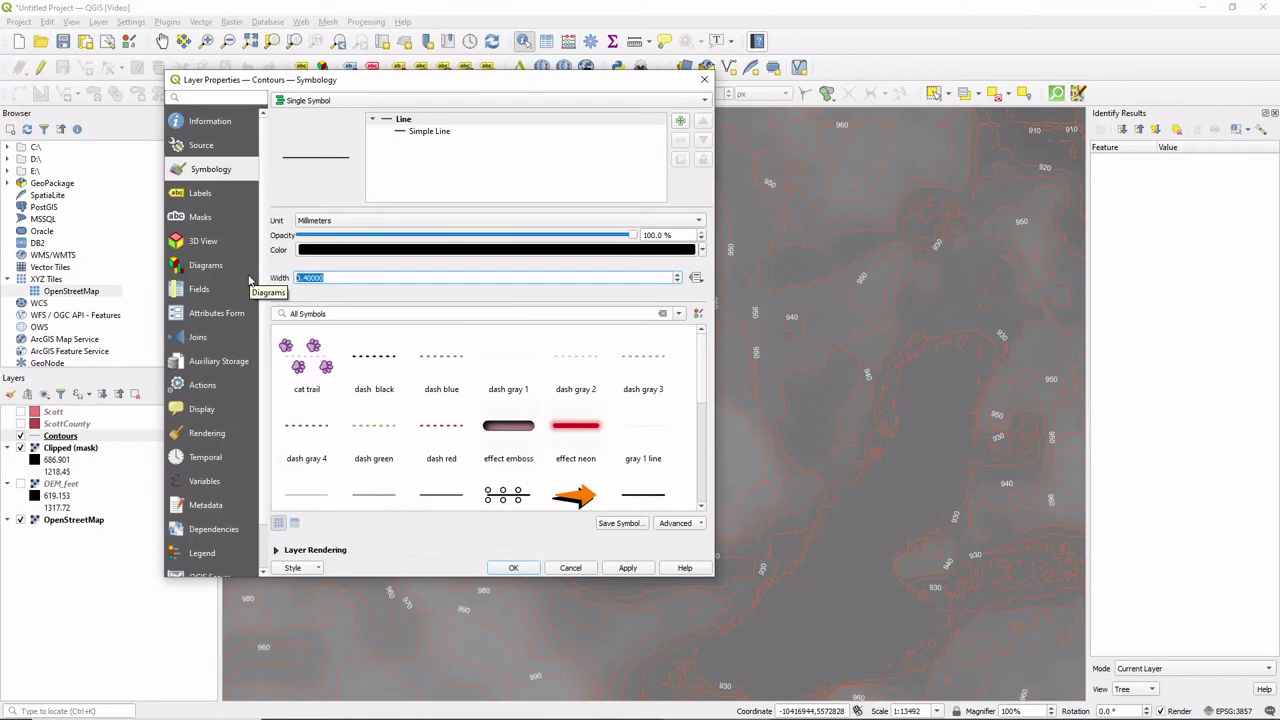
click(627, 567)
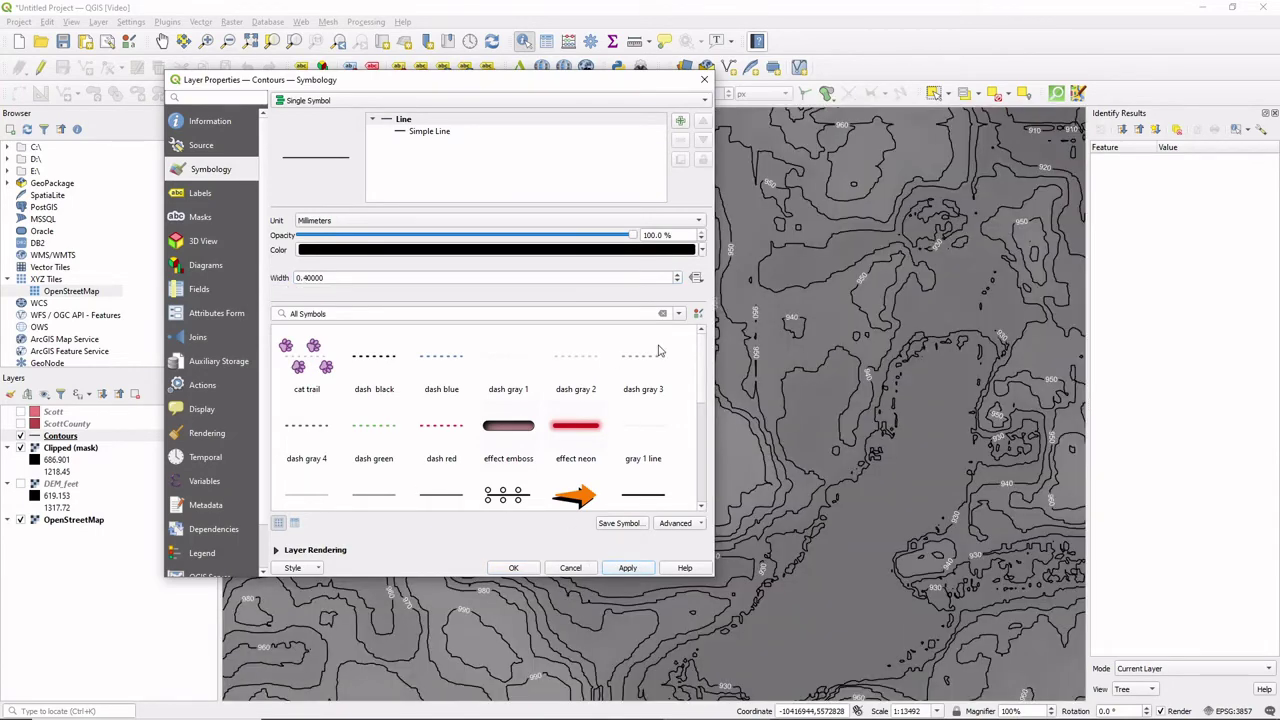
drag(593, 87, 543, 157)
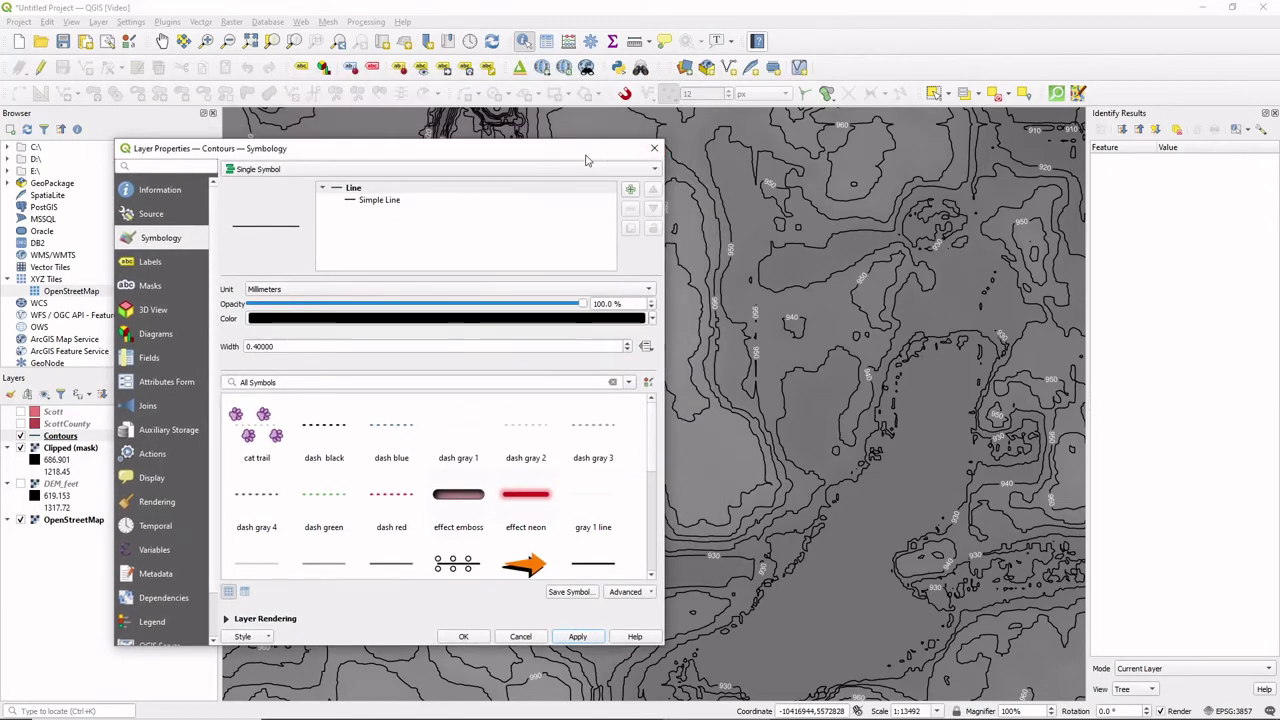
click(654, 148)
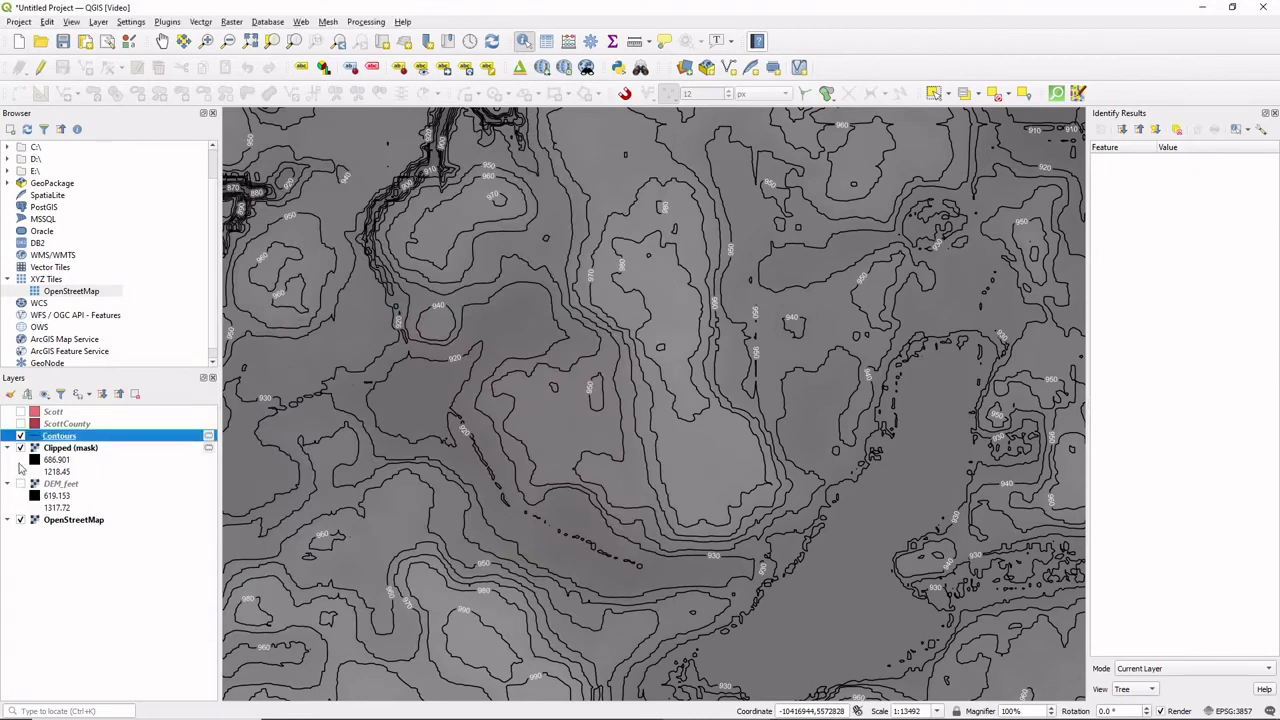
Step: Hide the Clipped (mask) raster and inspect the contour lines over OpenStreetMap around the steep stream valleys
click(20, 448)
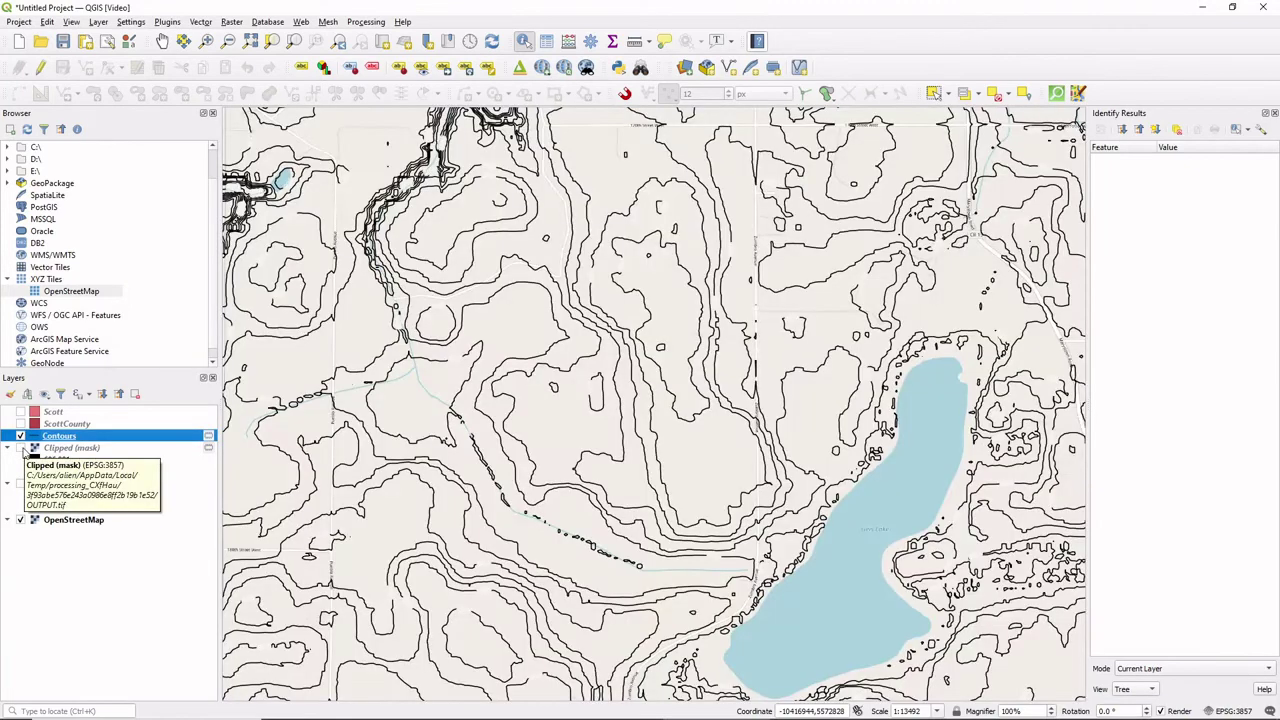
drag(665, 296, 705, 491)
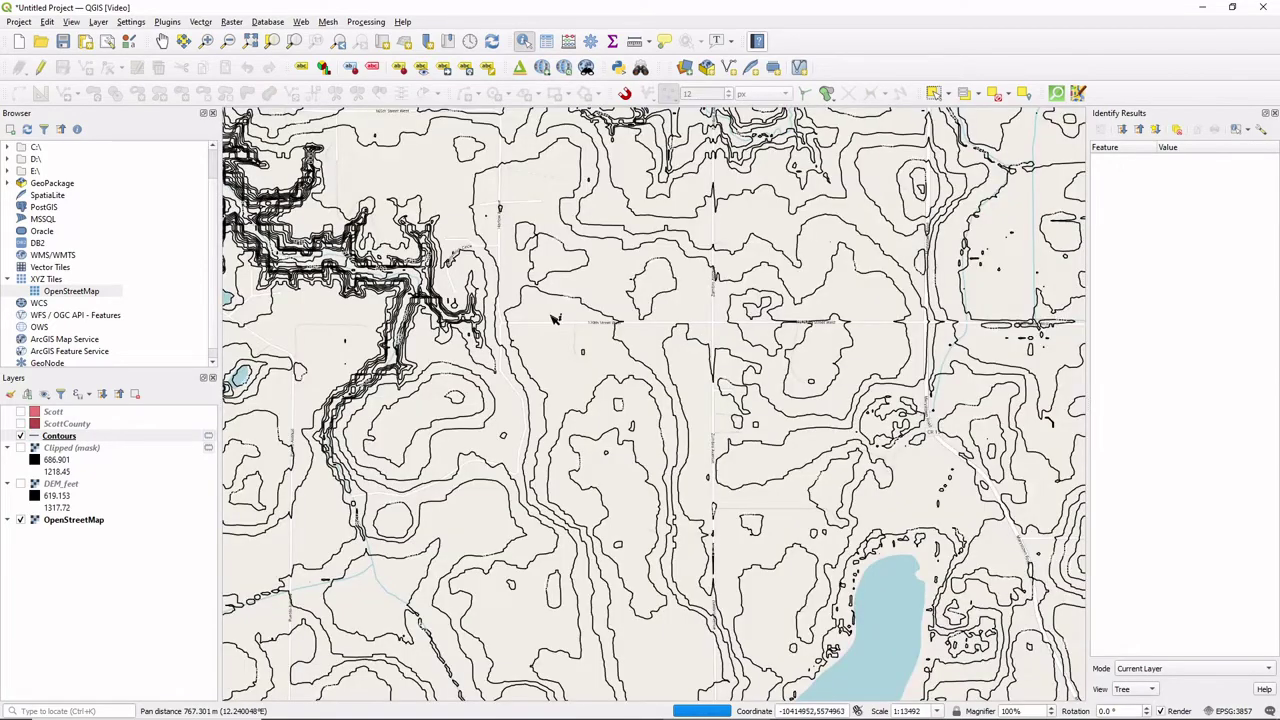
drag(402, 284, 552, 336)
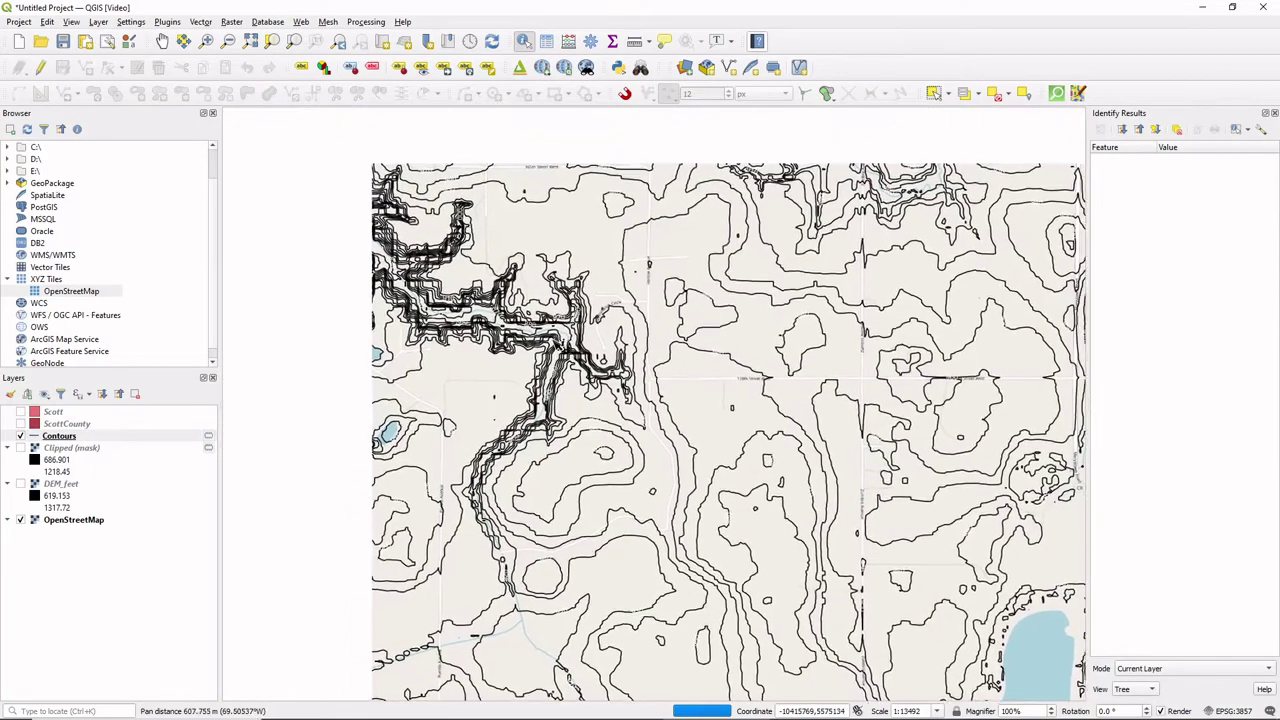
scroll(470, 289, up, 1)
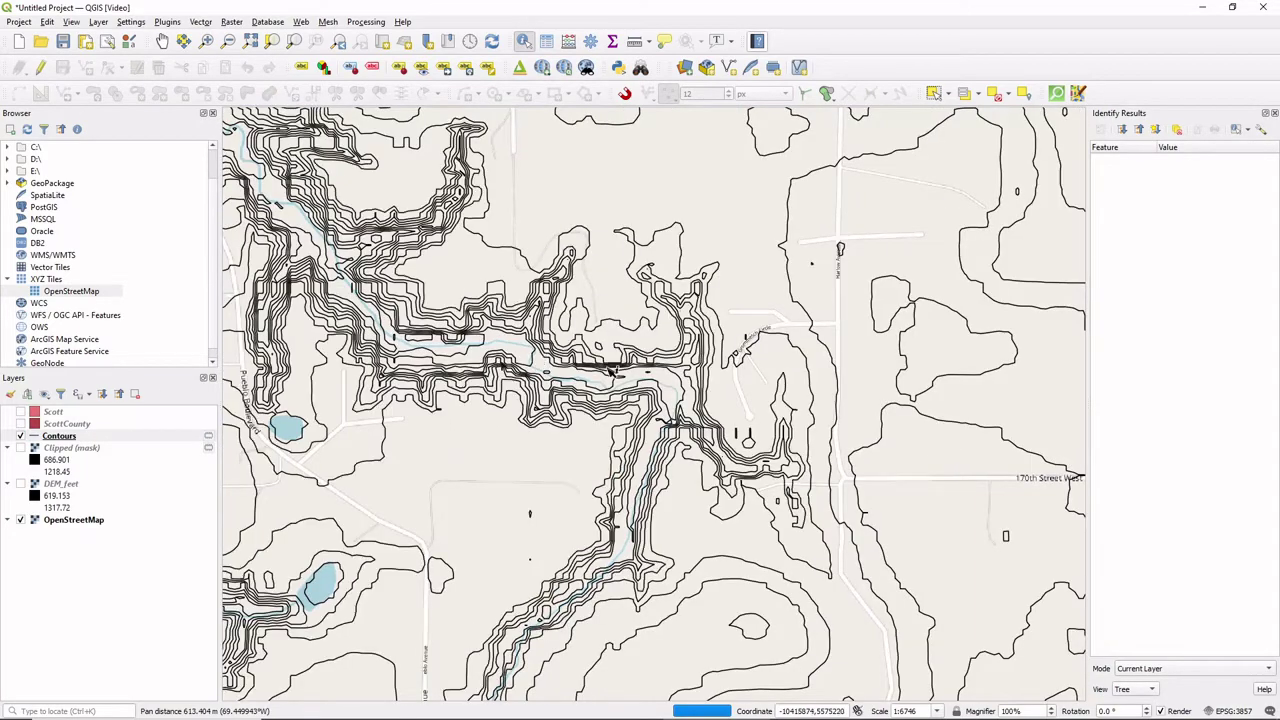
scroll(744, 396, down, 1)
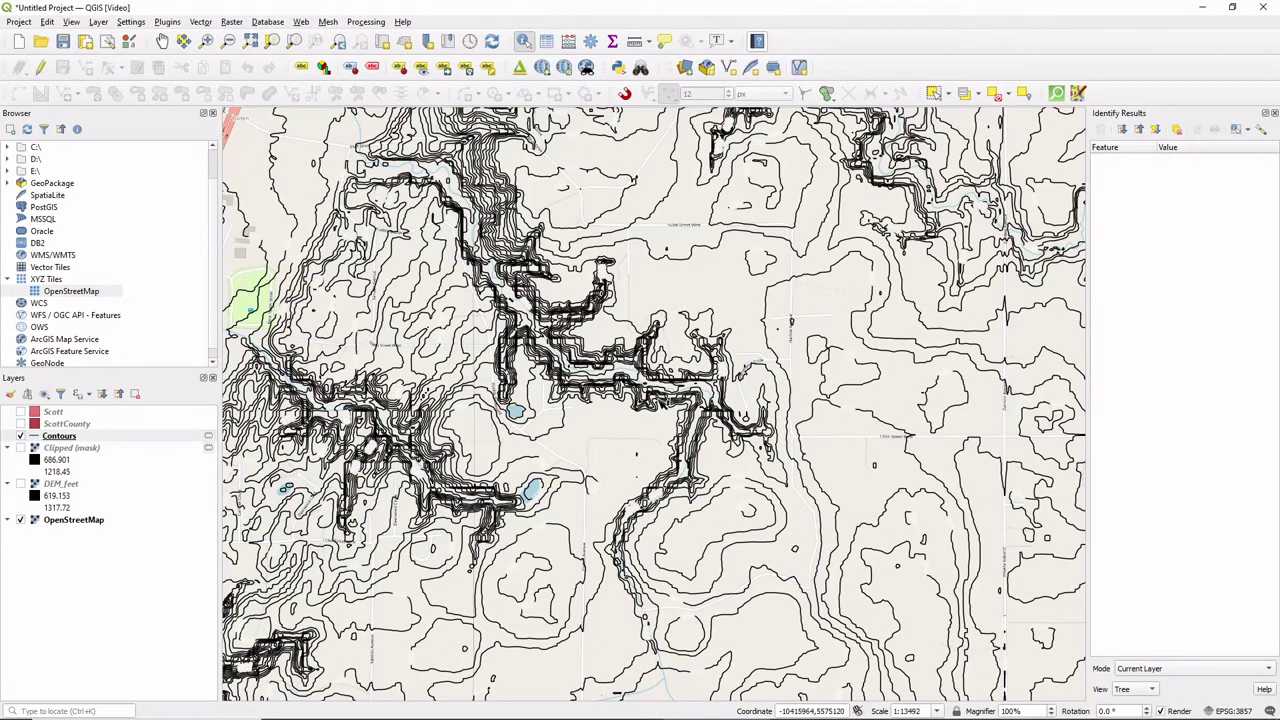
scroll(658, 400, up, 1)
drag(697, 388, 640, 465)
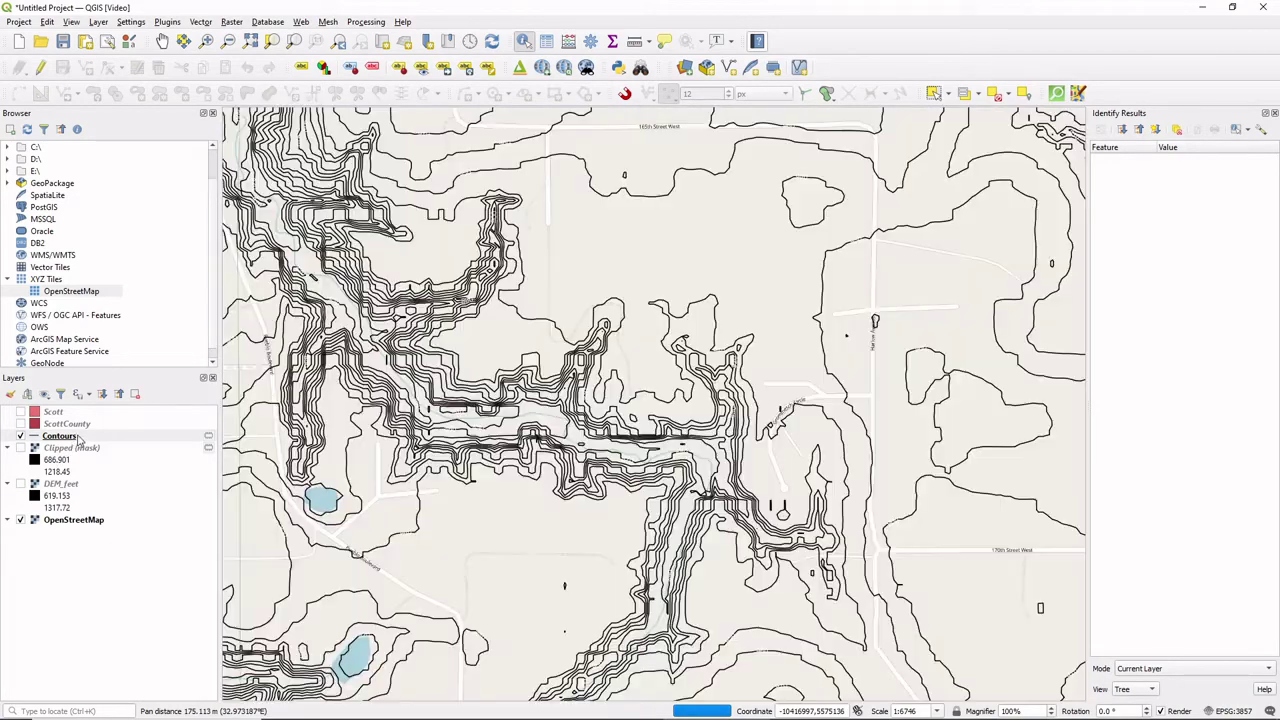
Step: Run the Smooth algorithm on the Contours layer with 4 iterations and an offset of 0.25, output to a temporary layer
click(62, 436)
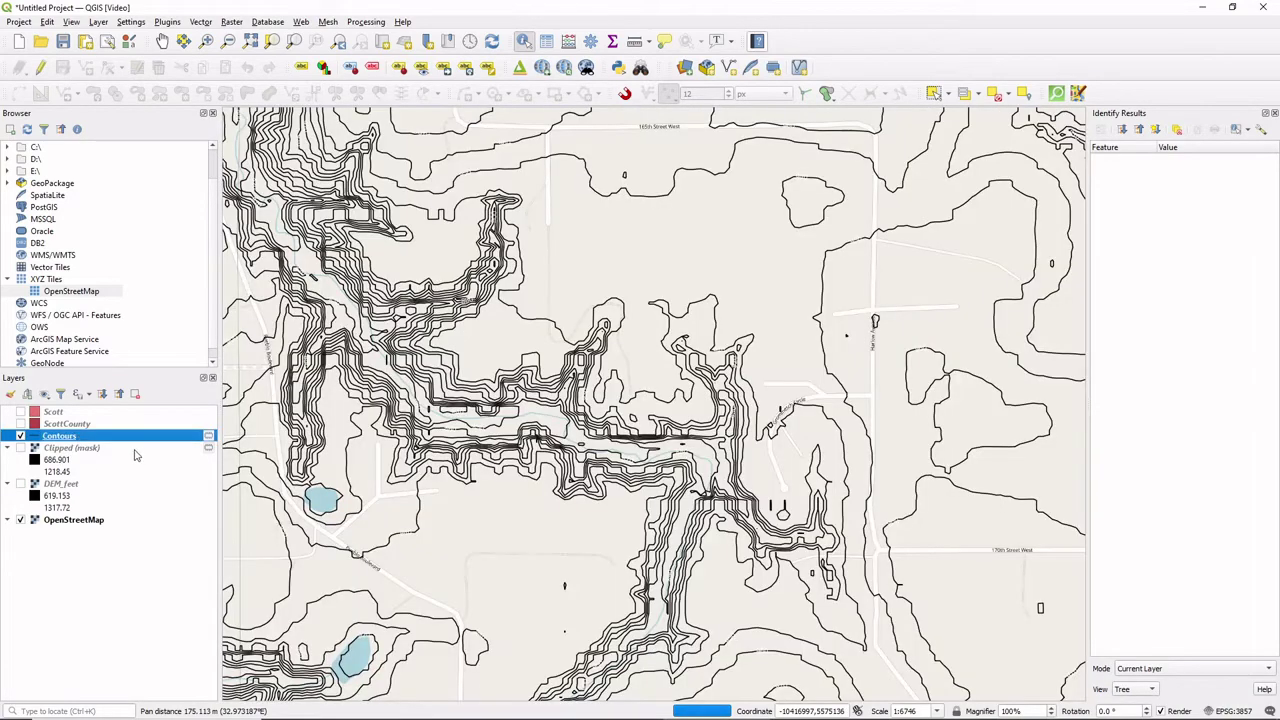
click(1225, 175)
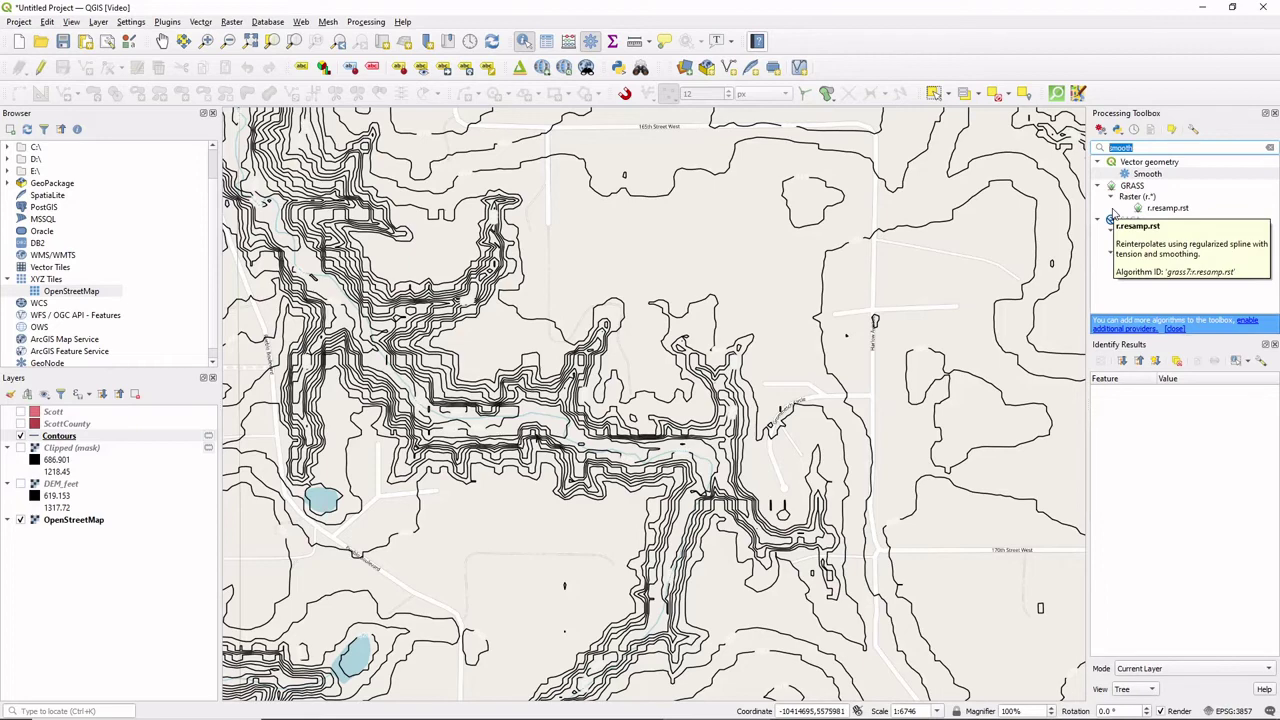
text(smo)
double_click(1150, 173)
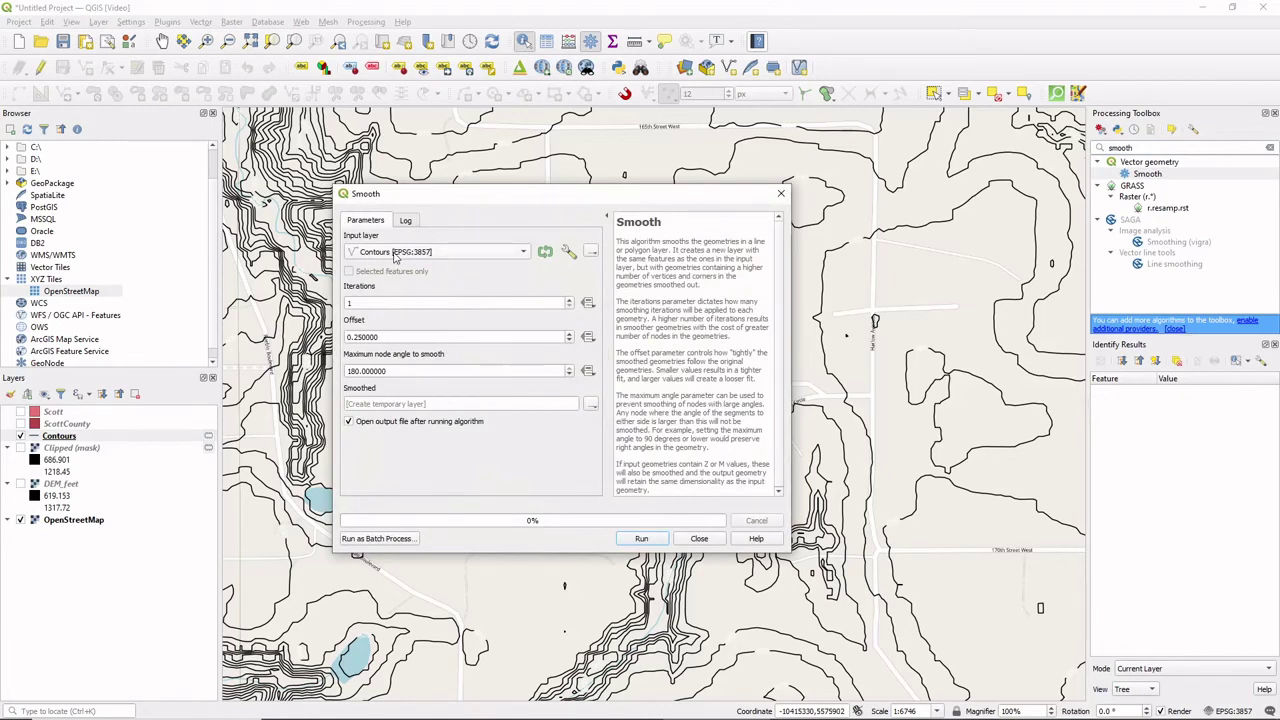
click(378, 302)
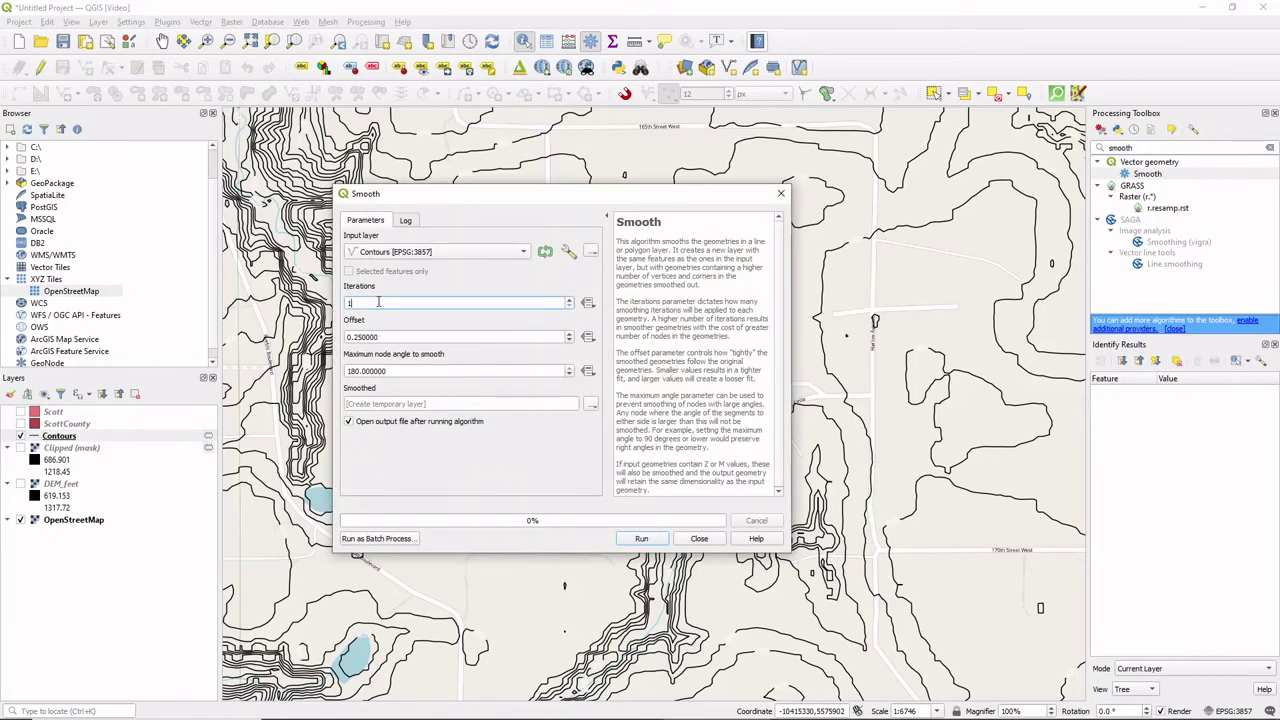
text(4)
click(405, 337)
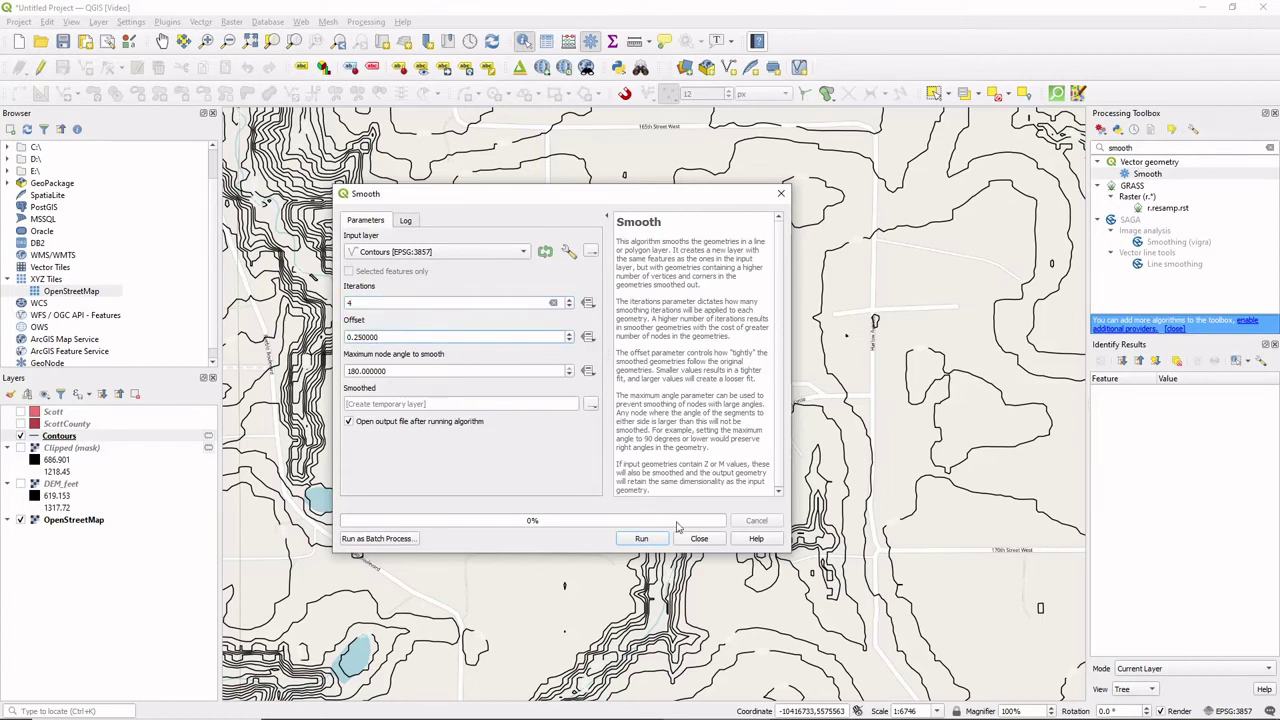
click(641, 538)
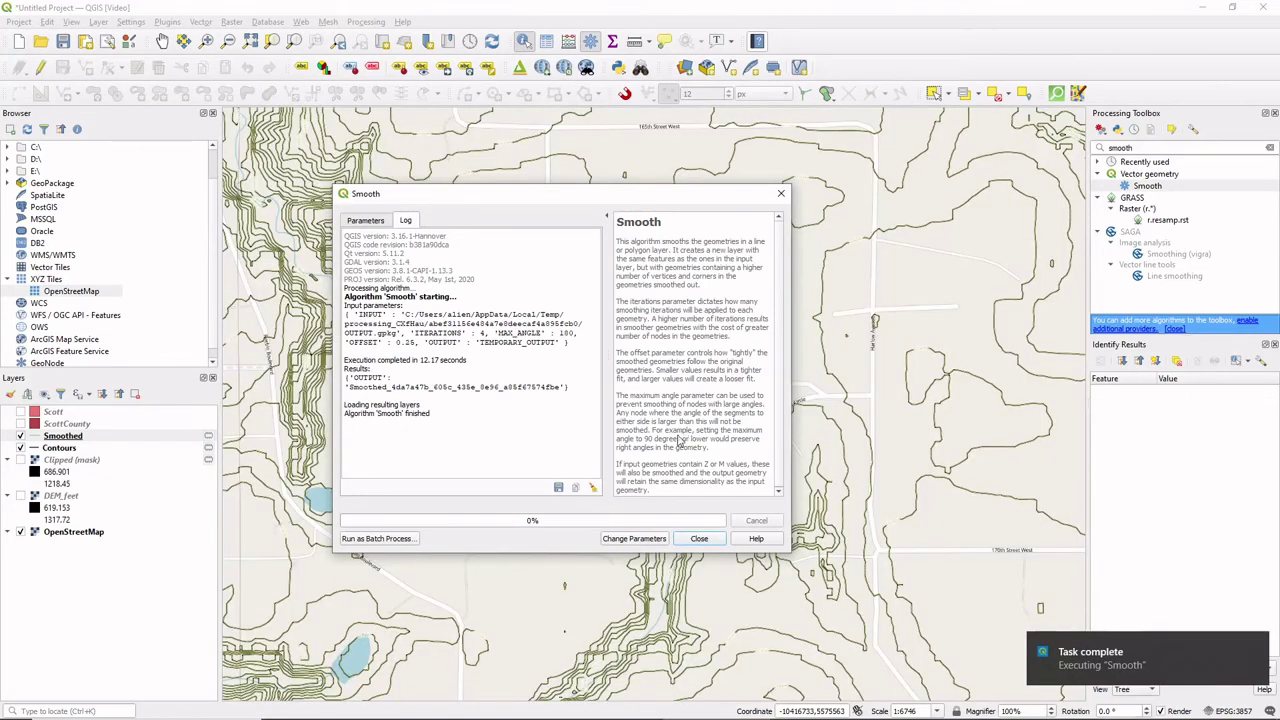
Step: Close the Smooth dialog, compare the smoothed lines with the original contours up close, and hide the Contours layer
click(699, 540)
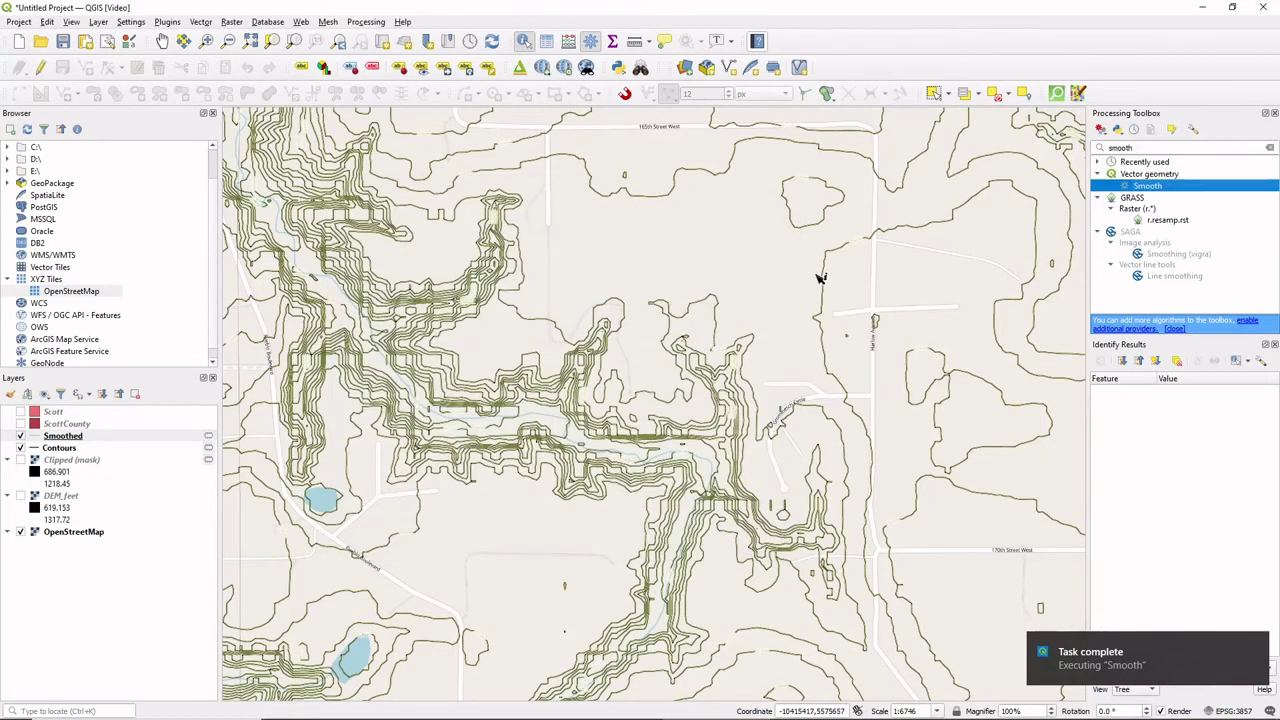
scroll(608, 312, up, 3)
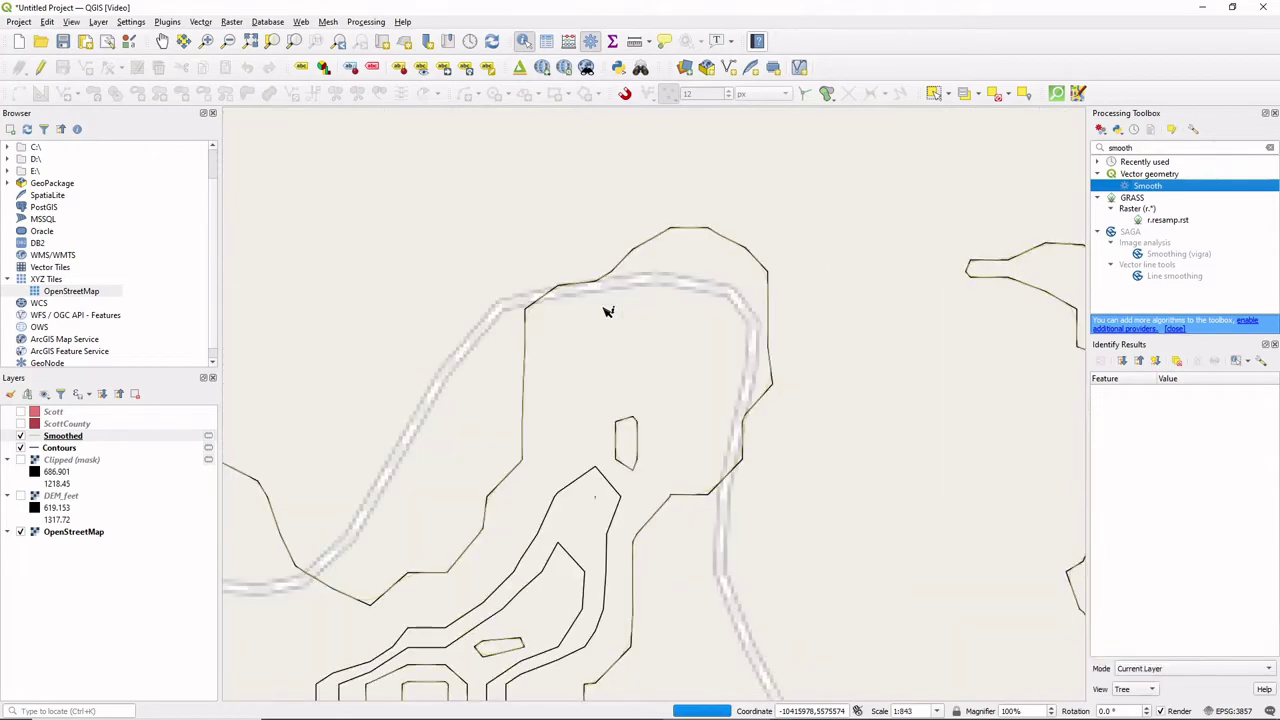
scroll(607, 311, up, 2)
scroll(431, 294, up, 1)
drag(431, 294, 549, 329)
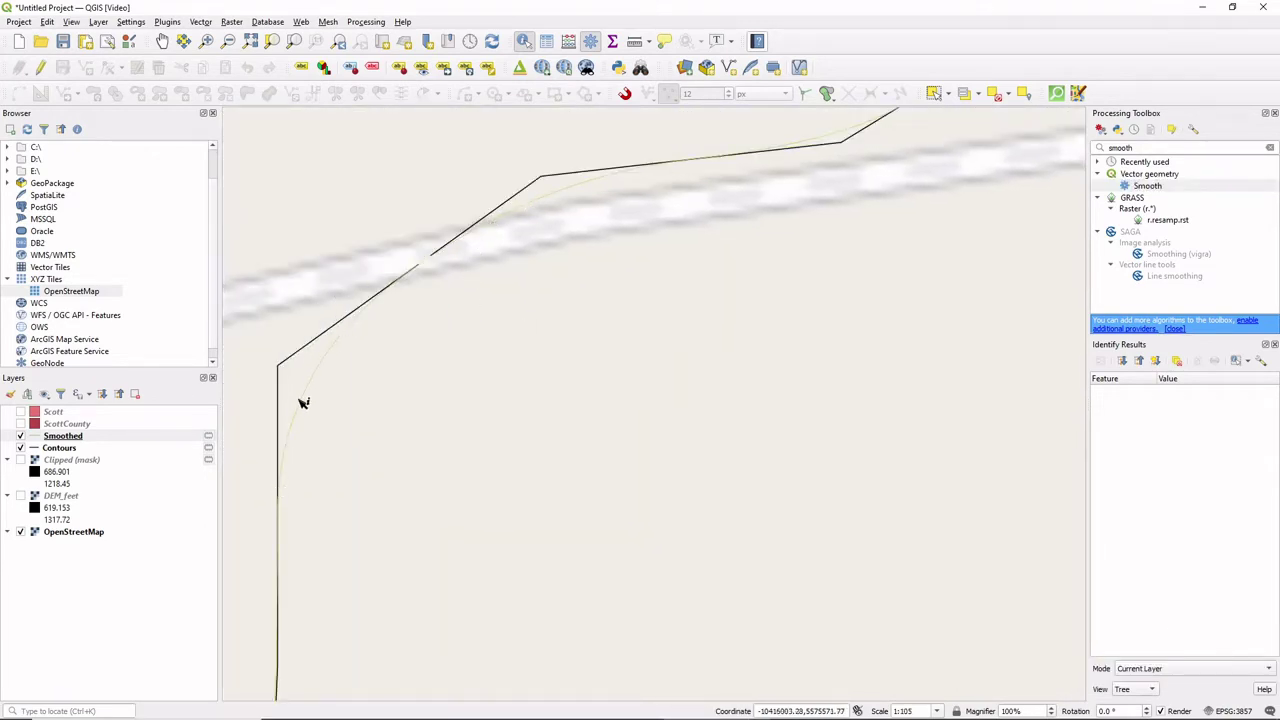
scroll(431, 331, down, 2)
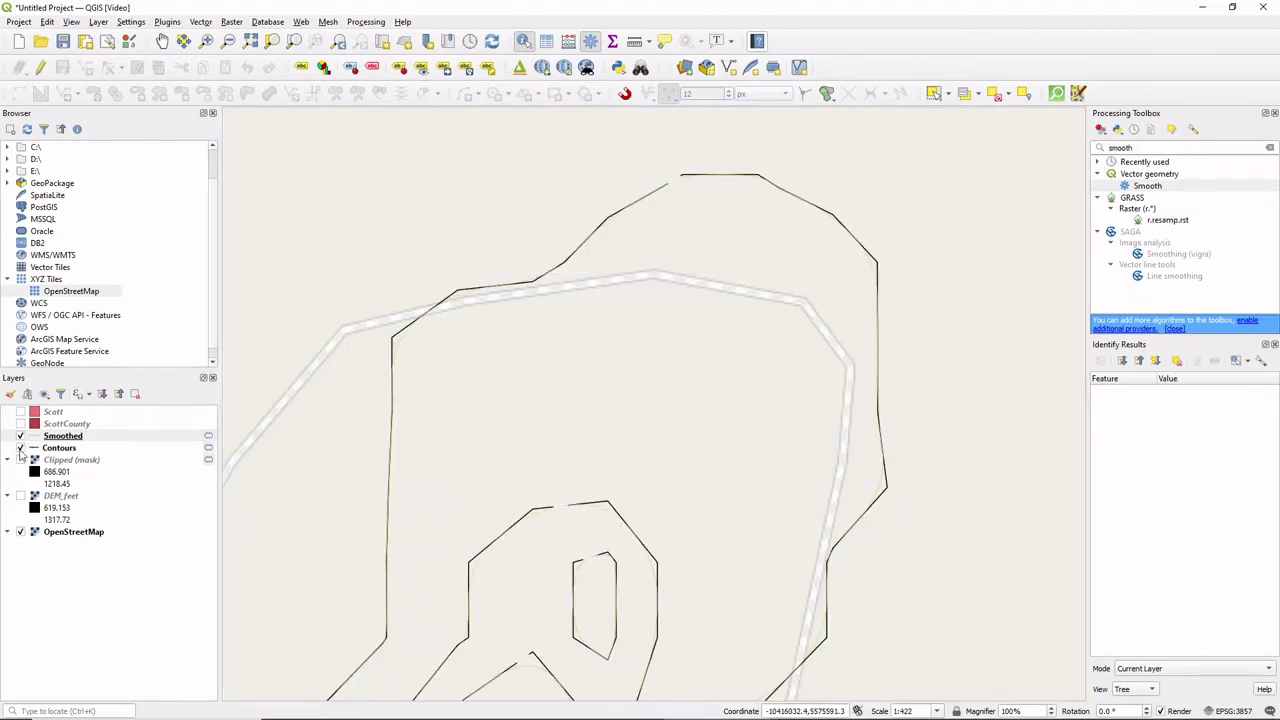
click(20, 448)
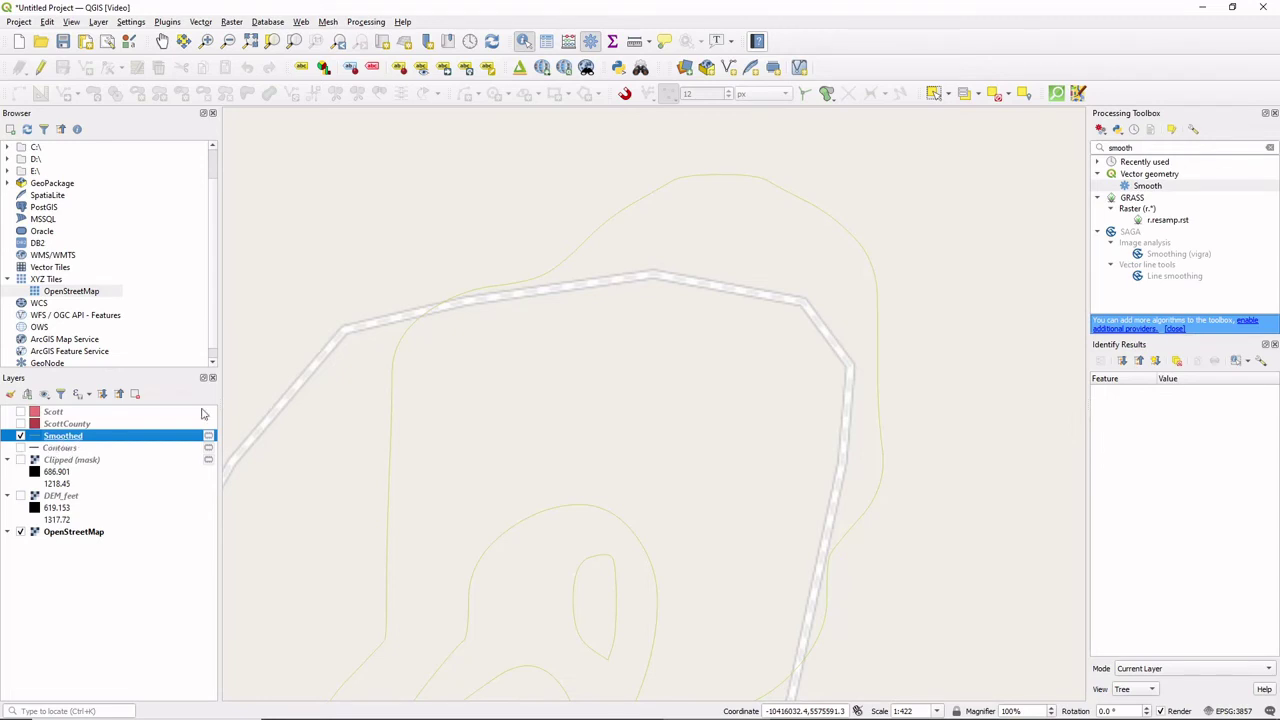
Step: Style the Smoothed layer's simple line in black (#000000) with a stroke width of 0.4 millimetres
double_click(65, 437)
drag(393, 203, 434, 163)
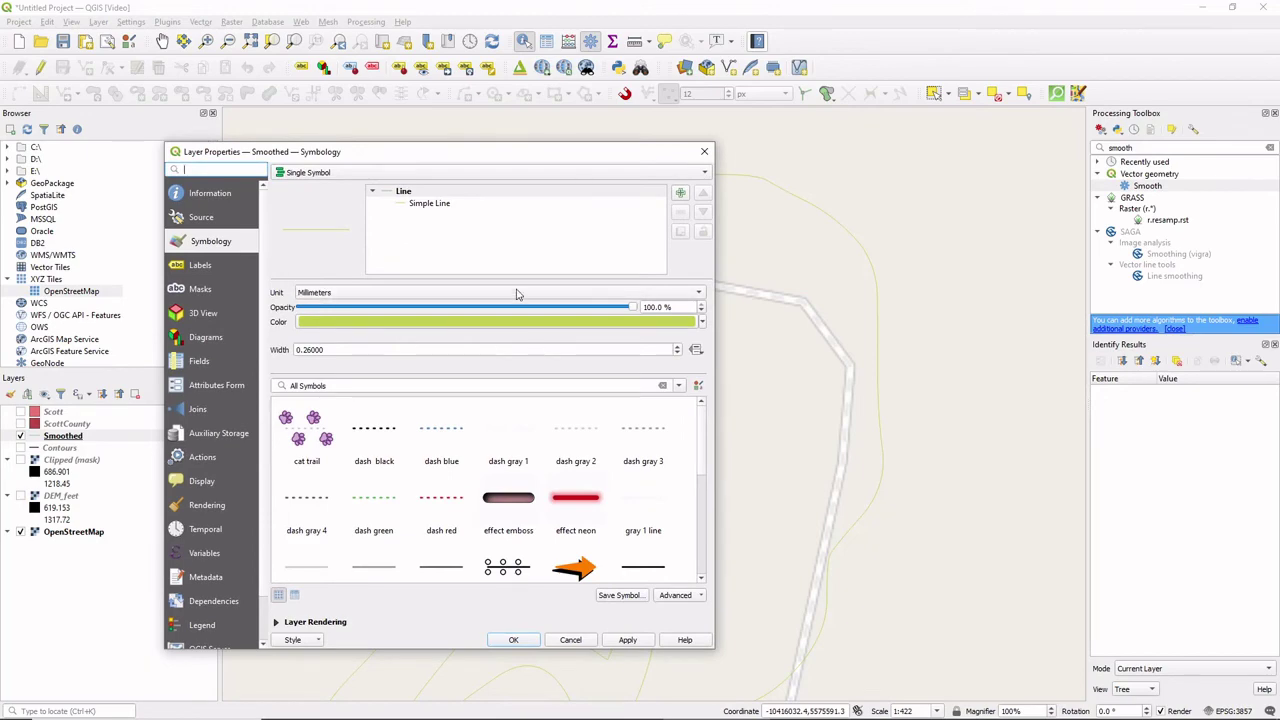
click(432, 204)
click(470, 318)
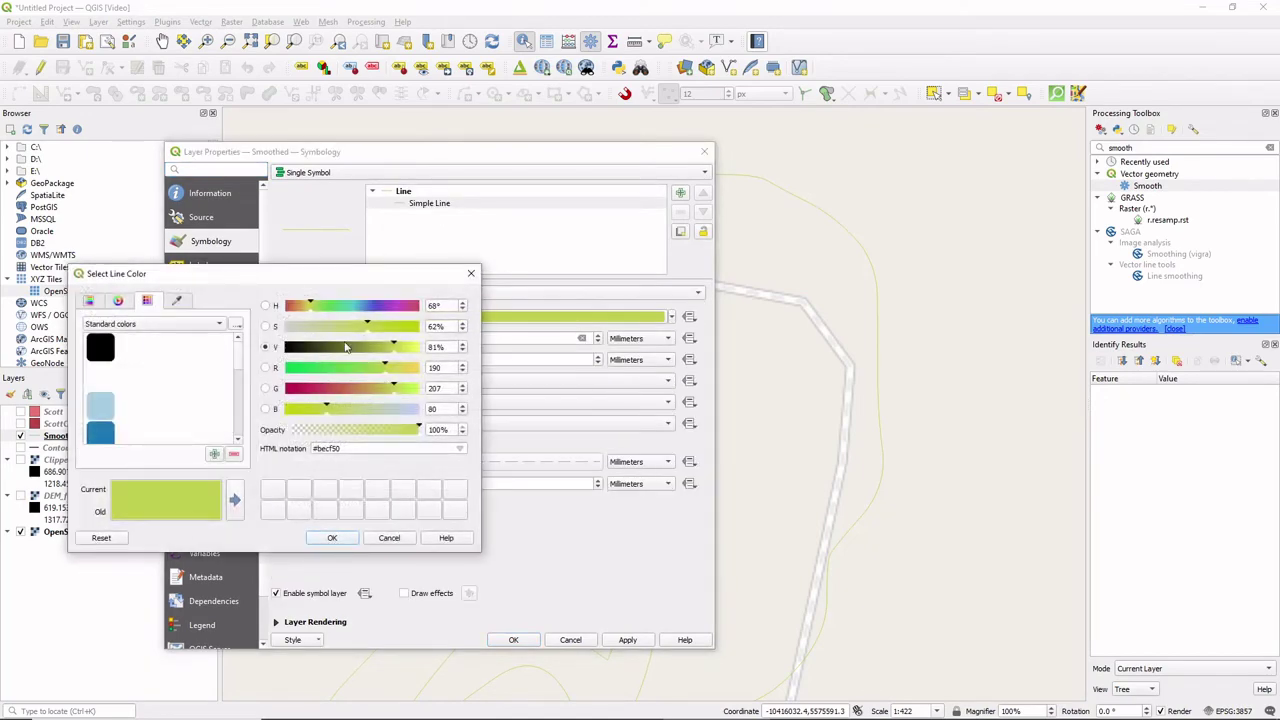
click(100, 347)
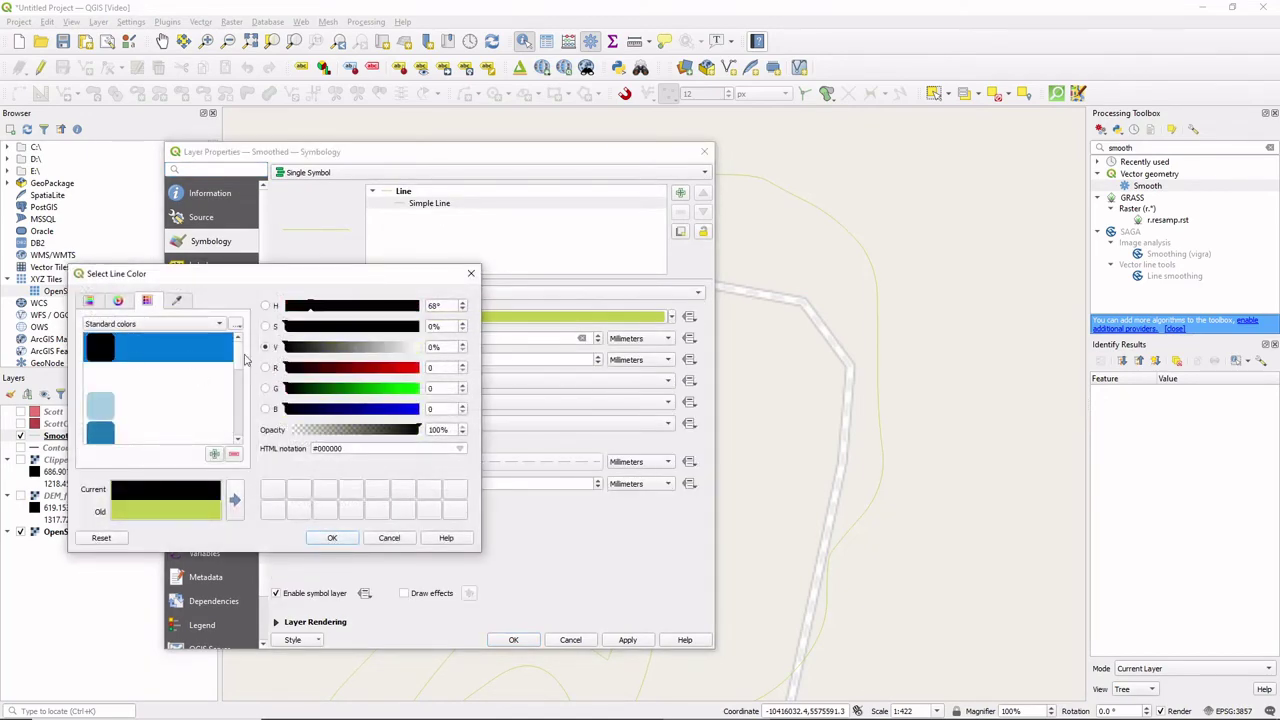
click(332, 537)
drag(375, 343, 288, 345)
text(.4)
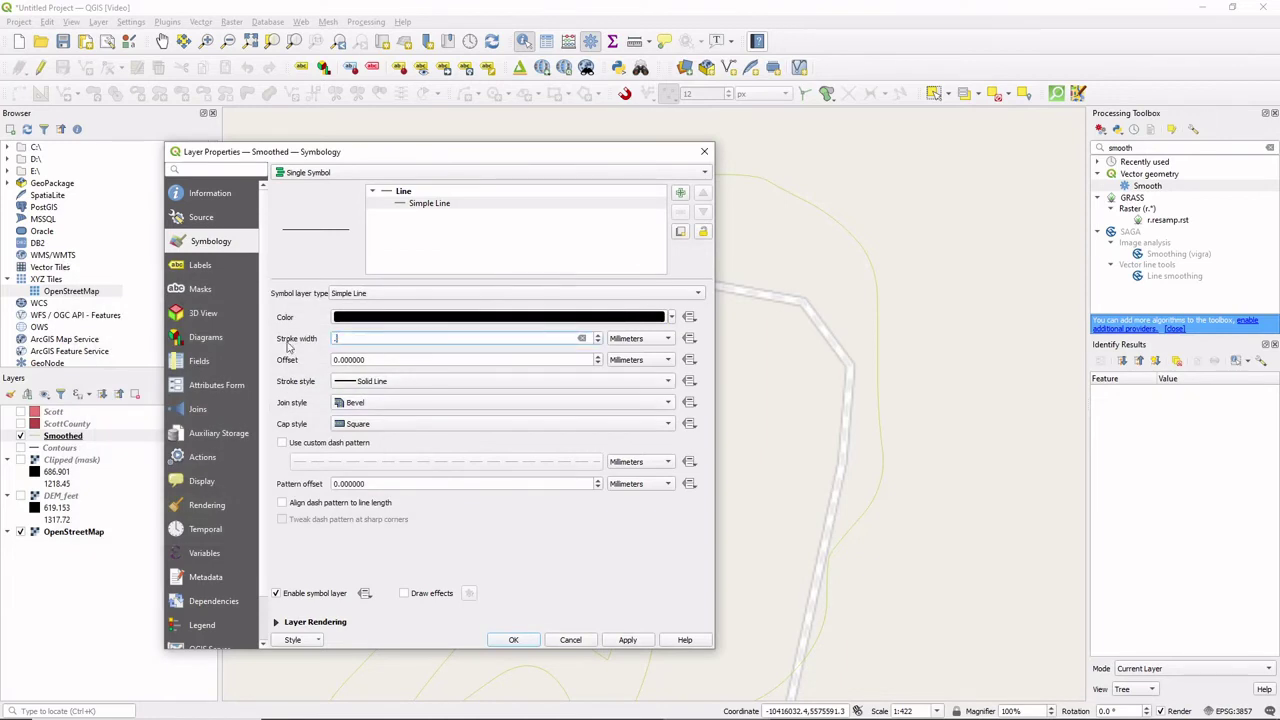
Step: Turn on single labels for the Smoothed layer using the ELEV field as the label value
click(199, 265)
click(330, 173)
click(331, 183)
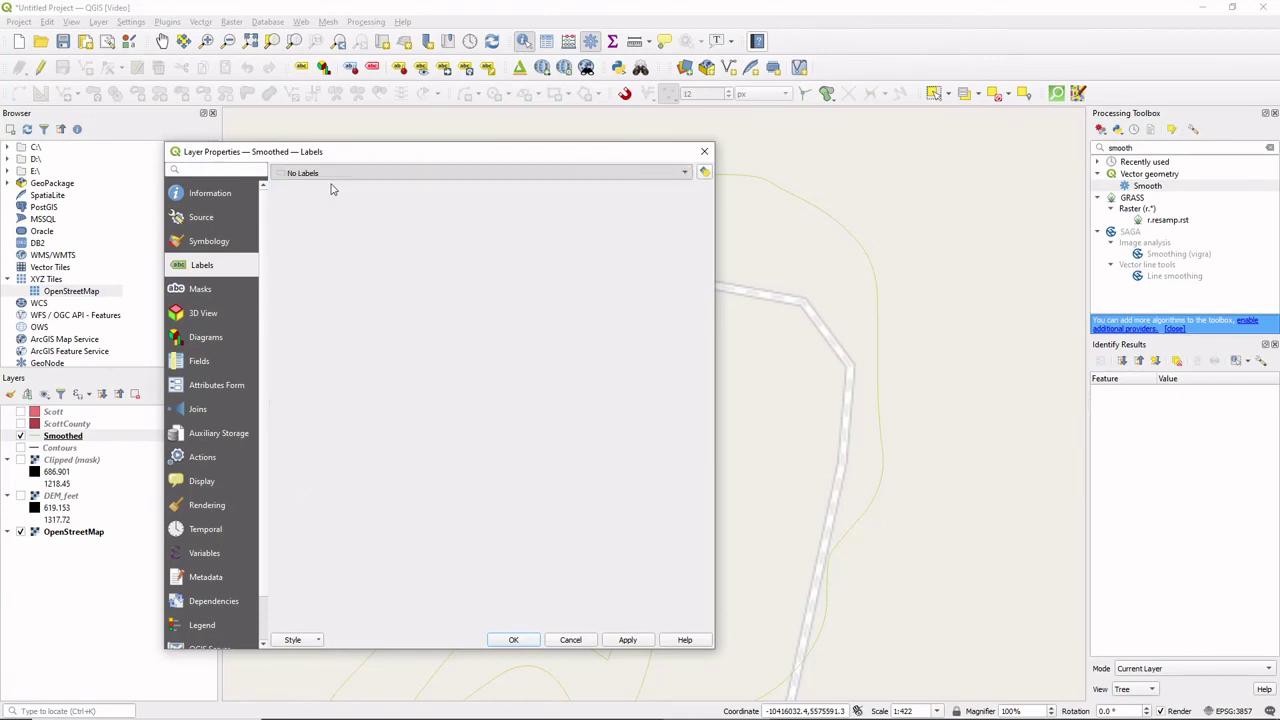
click(684, 192)
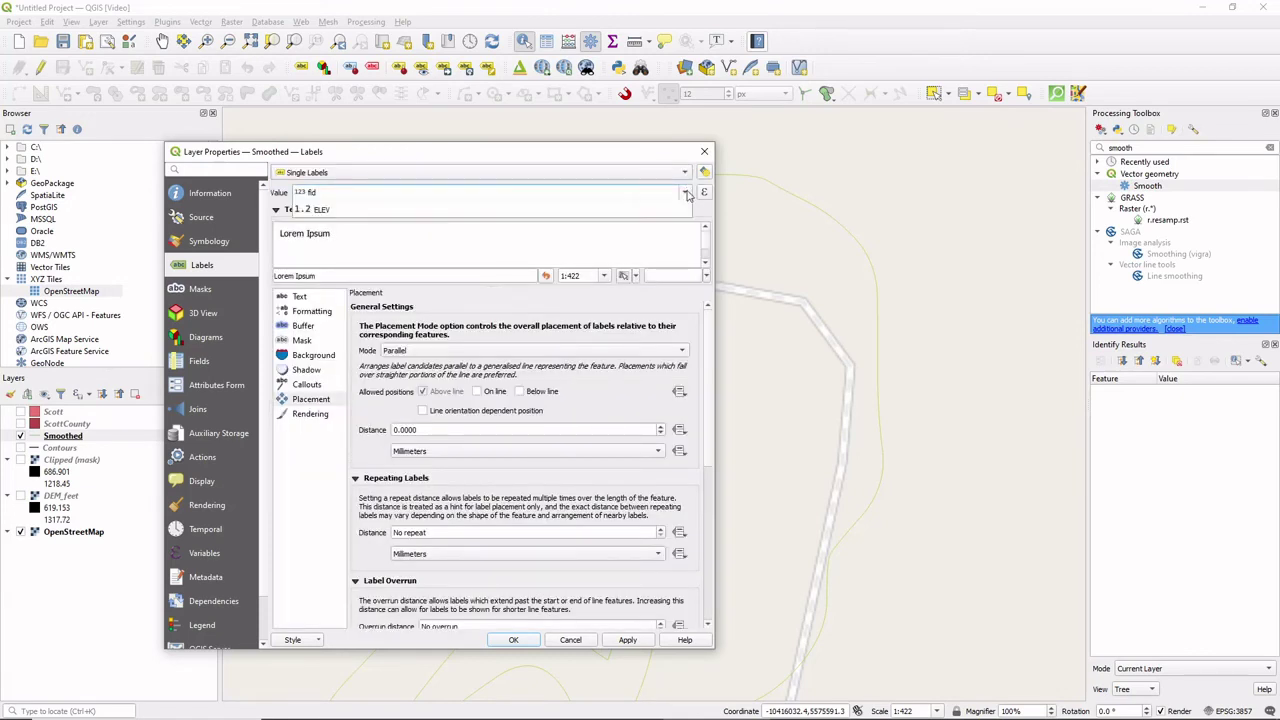
click(405, 243)
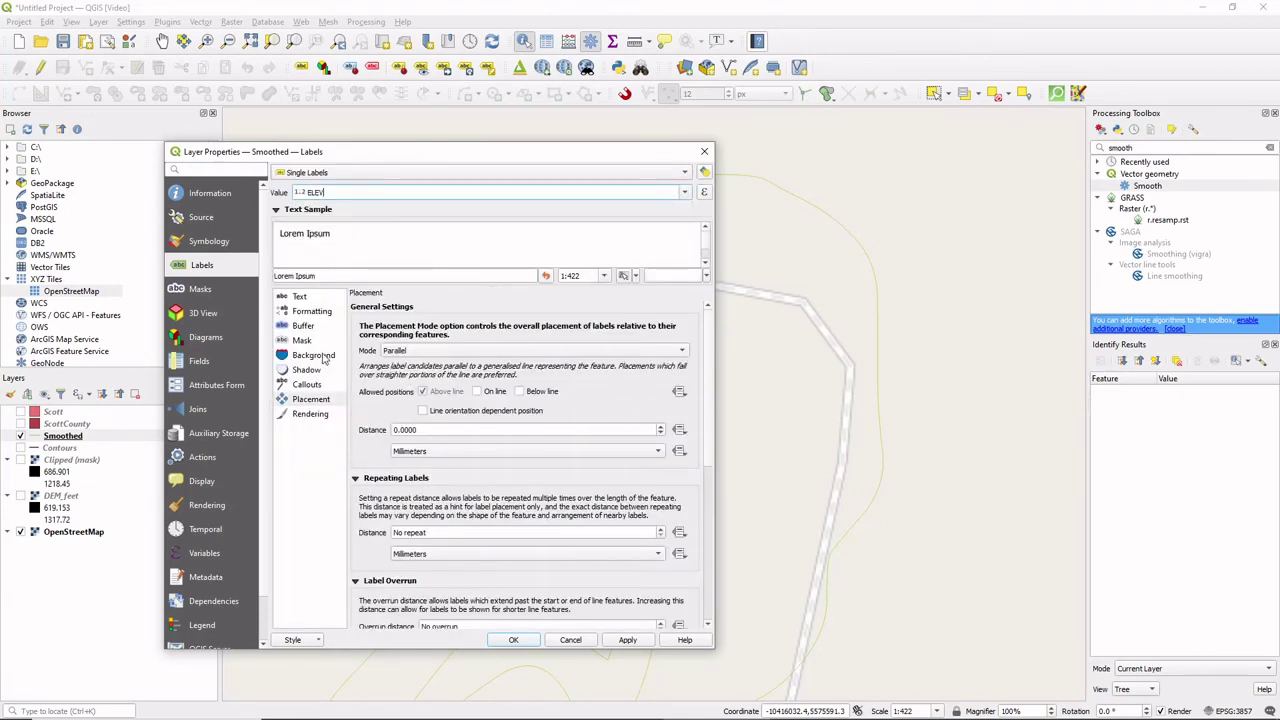
Step: Set the Smoothed label text to the Arial font in red
click(302, 297)
click(374, 310)
text(Arial)
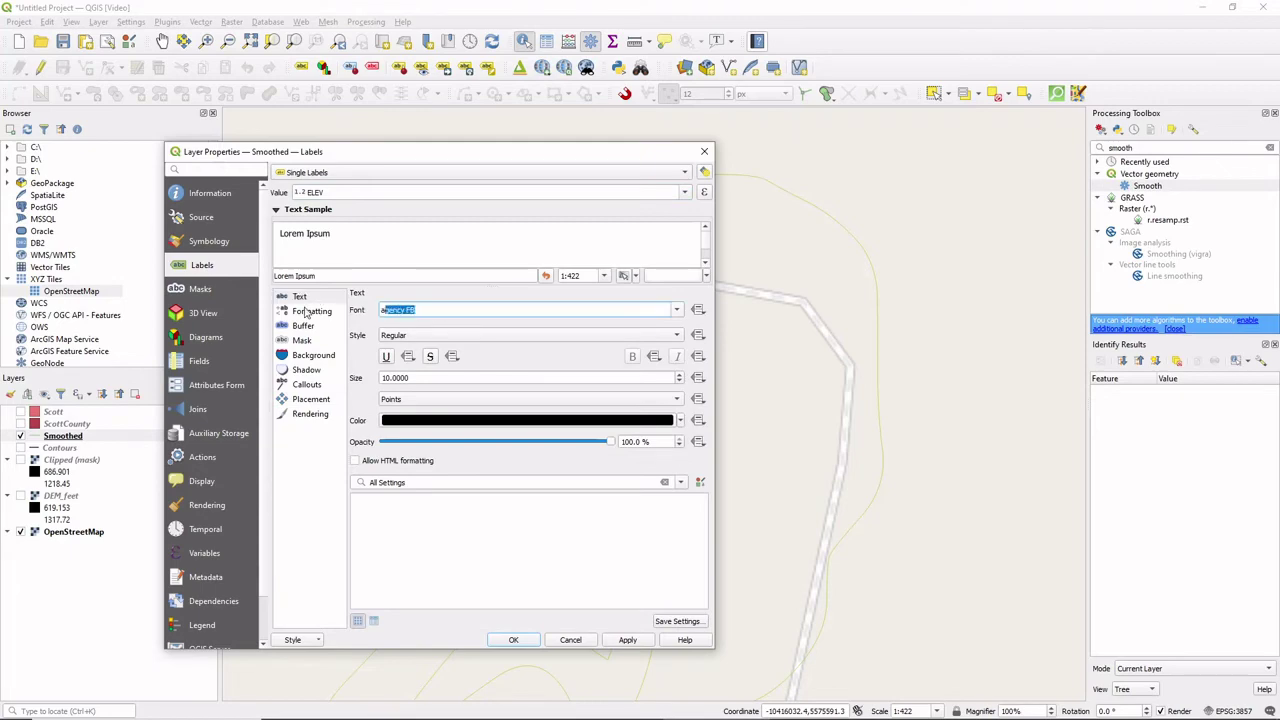
click(428, 421)
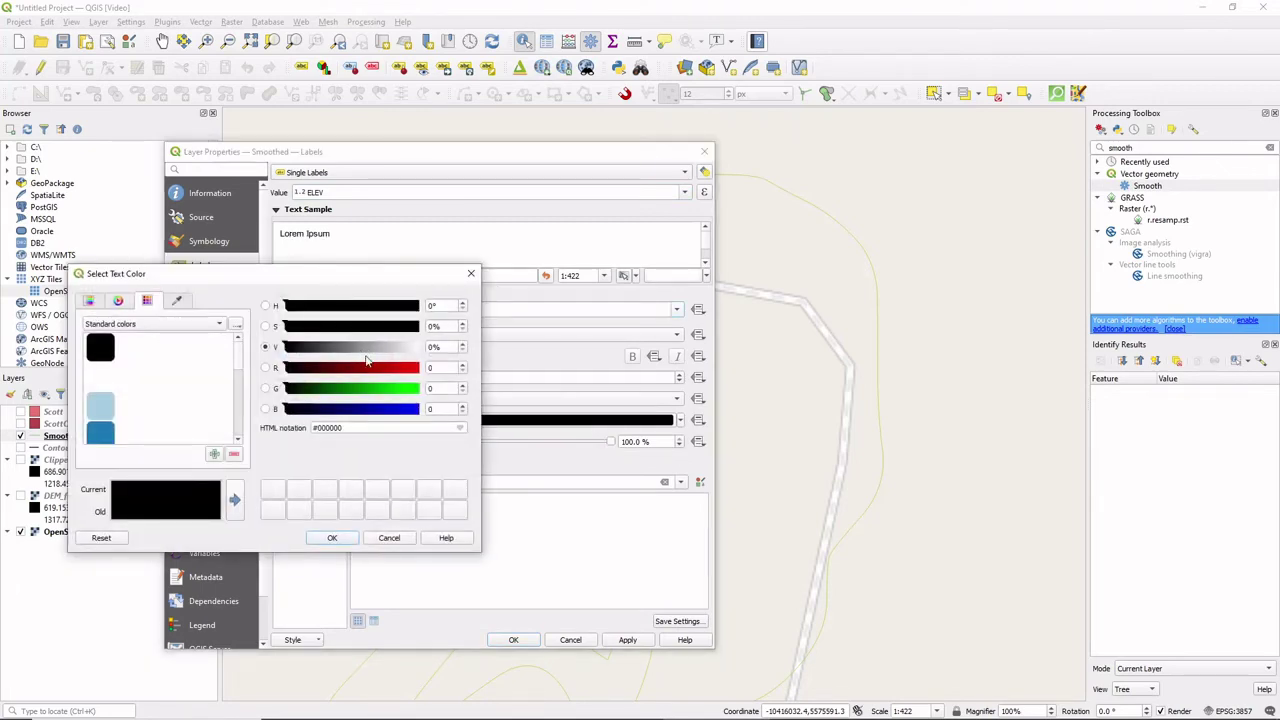
drag(358, 369, 428, 368)
click(330, 539)
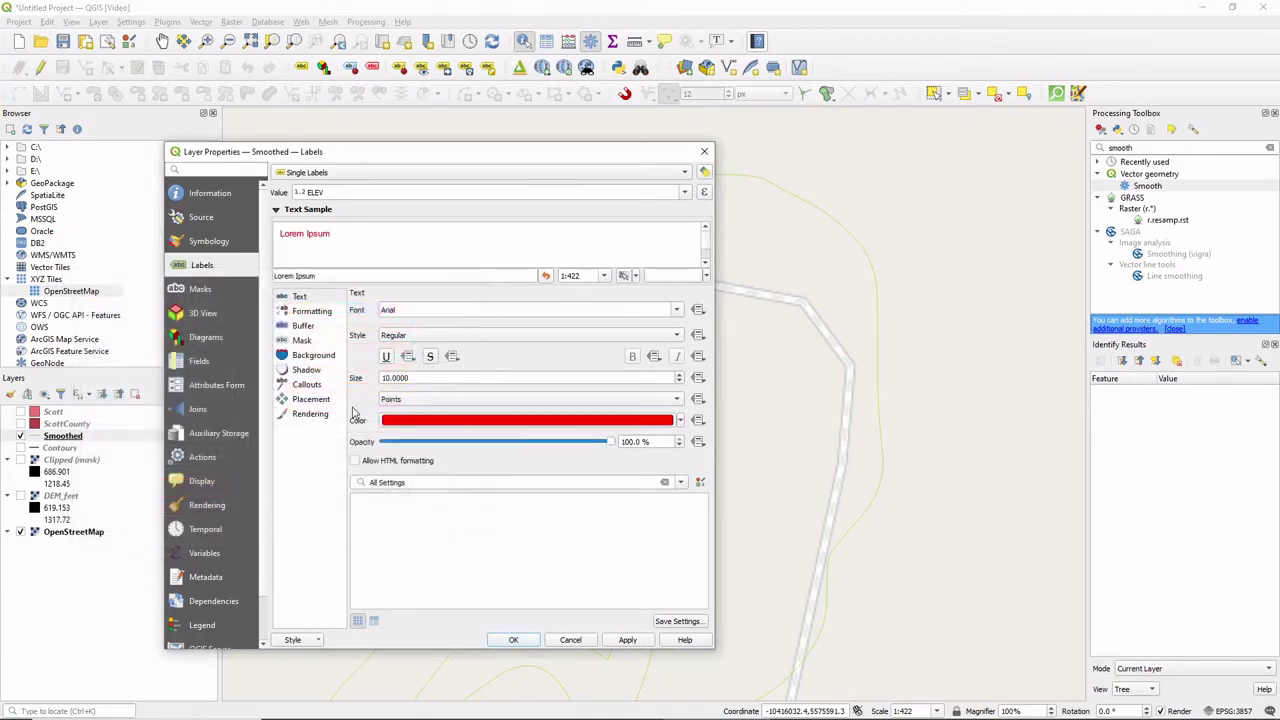
Step: Enable the label mask for the Smoothed layer's labels
click(303, 326)
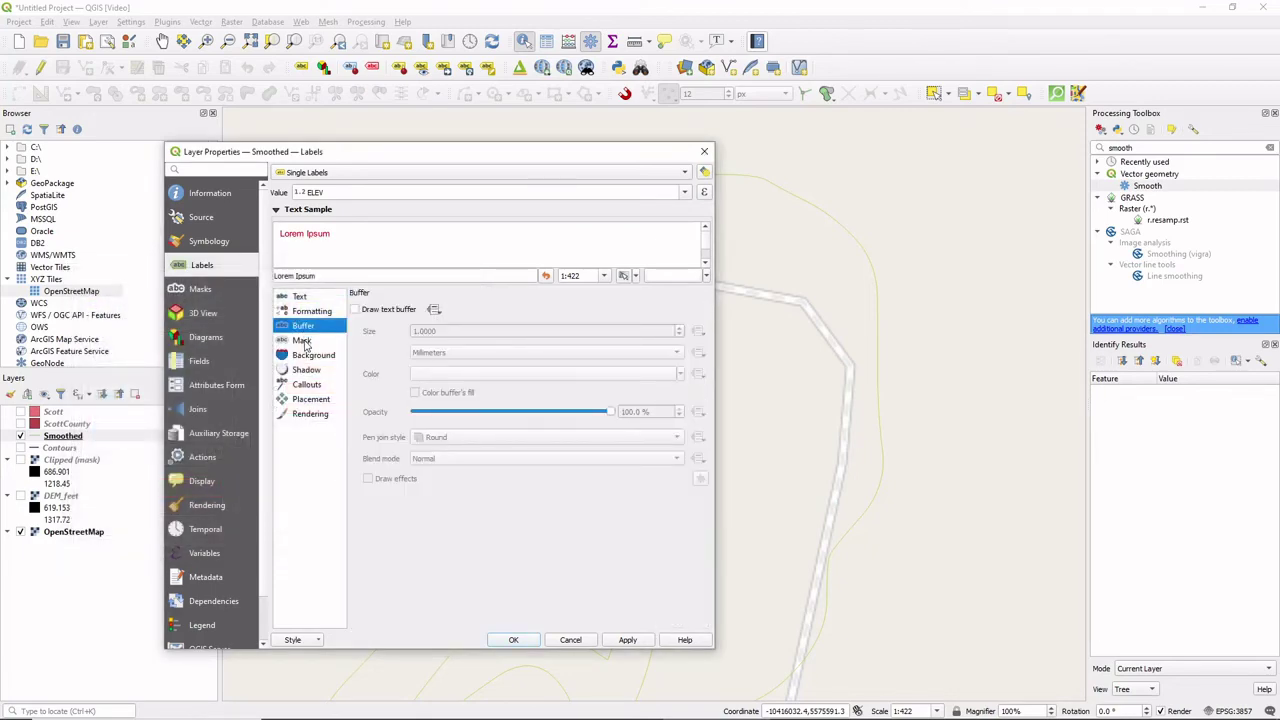
click(303, 340)
click(355, 310)
Step: Set the Smoothed label placement to Curved, allowed only on the line, then apply the settings and close the layer properties
click(309, 399)
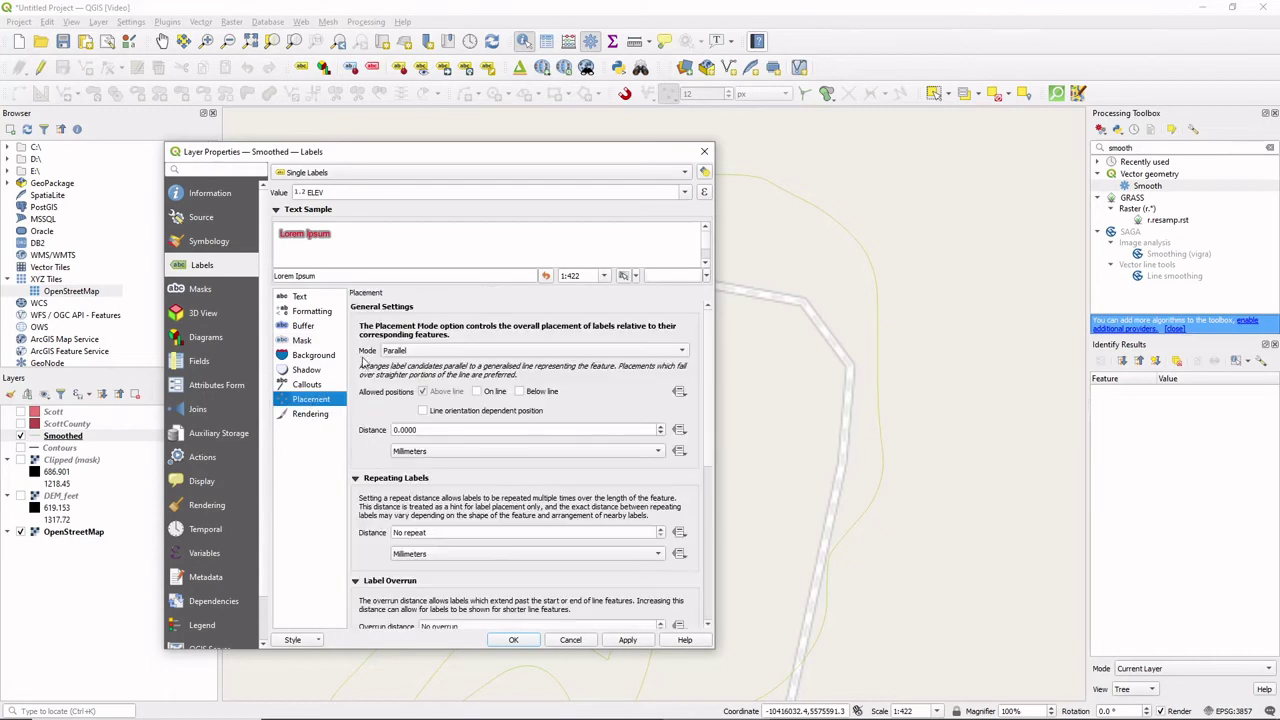
click(412, 351)
click(416, 366)
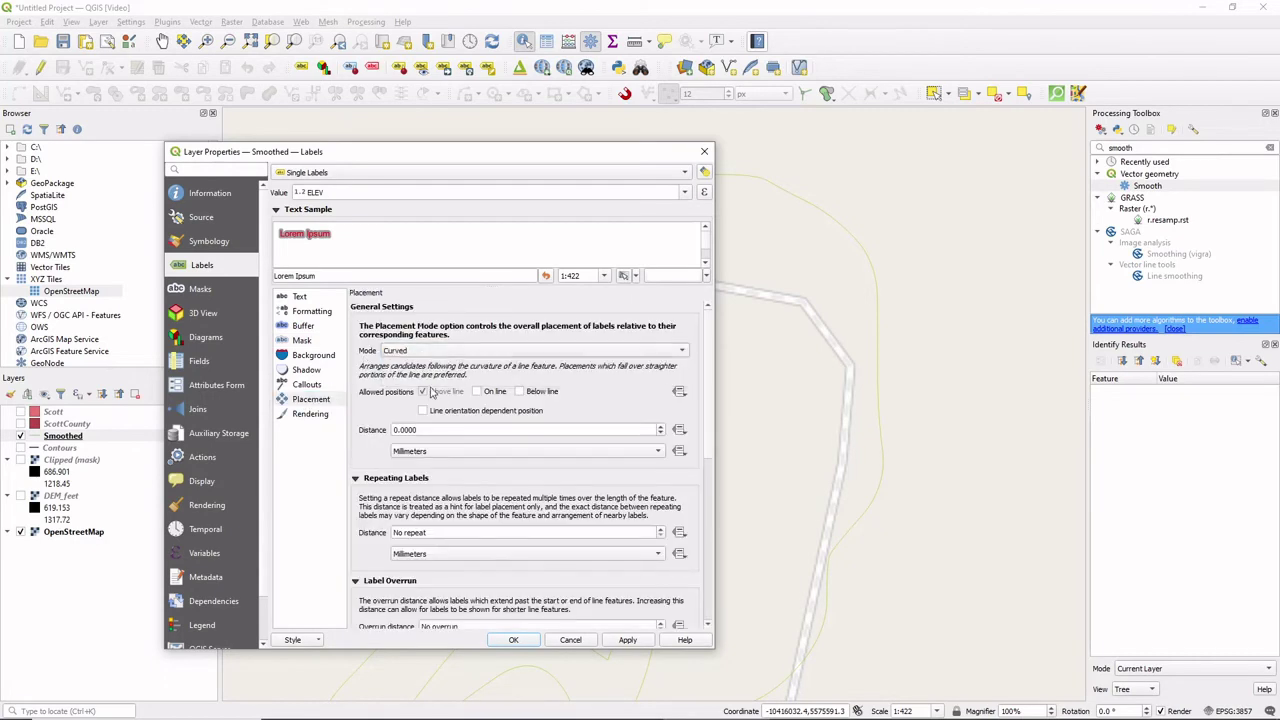
click(477, 391)
click(423, 392)
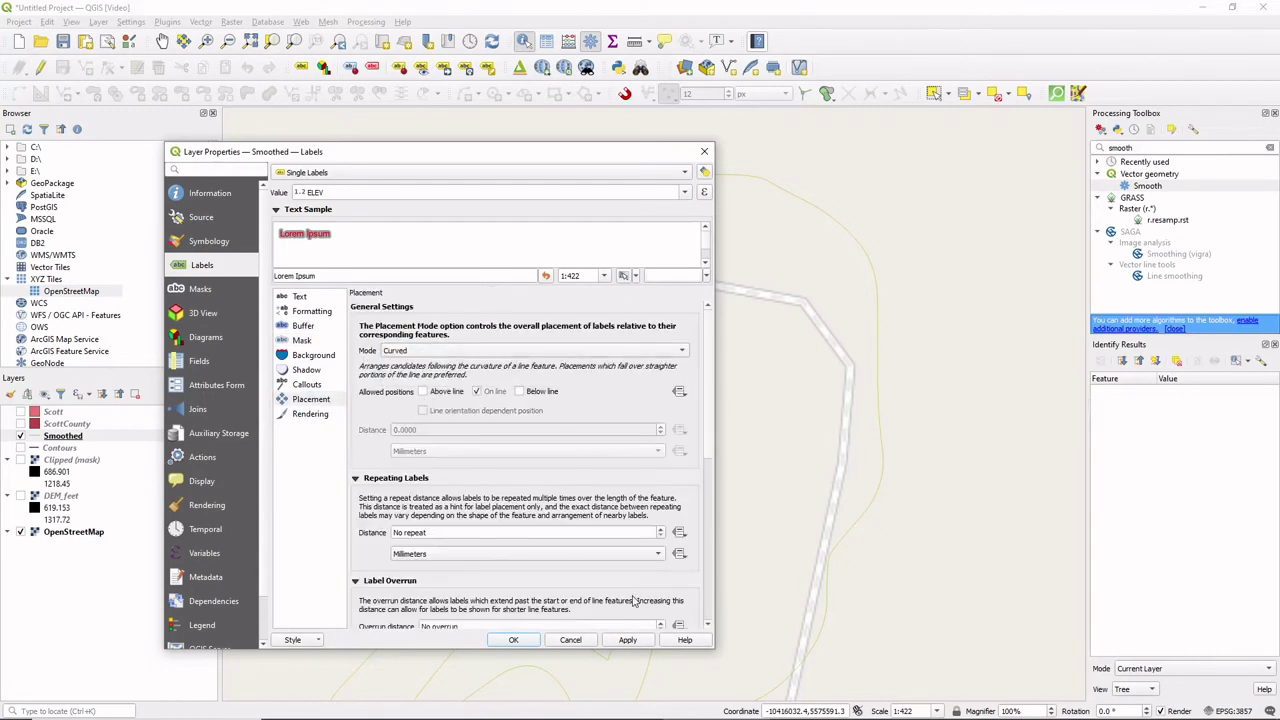
click(627, 640)
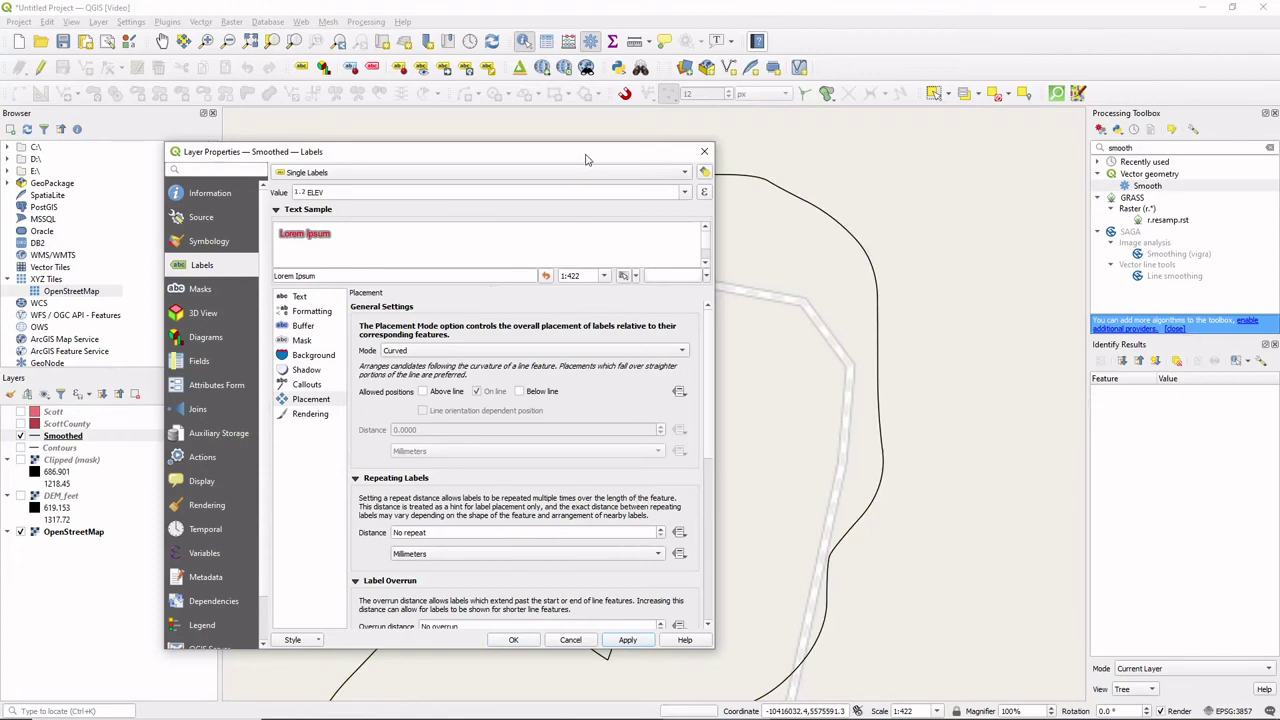
mouse_move(587, 160)
mouse_down()
mouse_move(108, 486)
mouse_move(598, 202)
mouse_move(602, 146)
mouse_up()
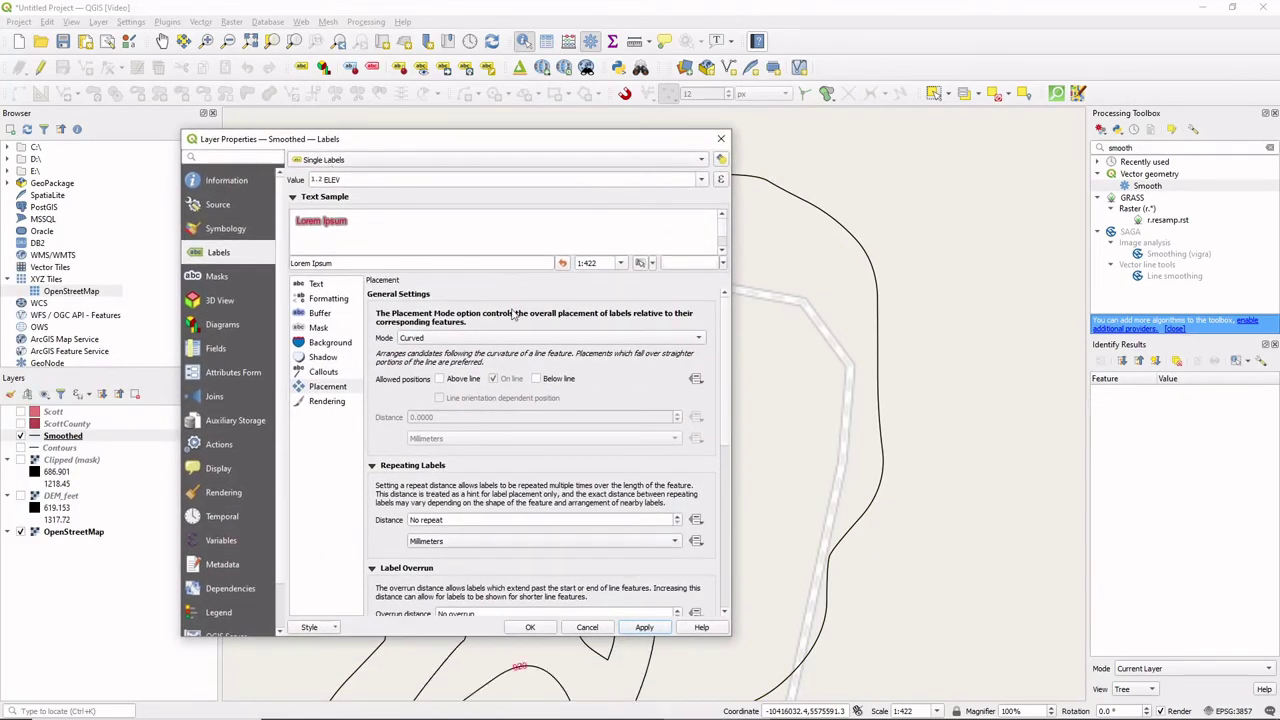
click(720, 139)
Step: Mask the Smoothed line symbol layer using the Smoothed label mask as the mask source, and apply it
scroll(651, 396, down, 1)
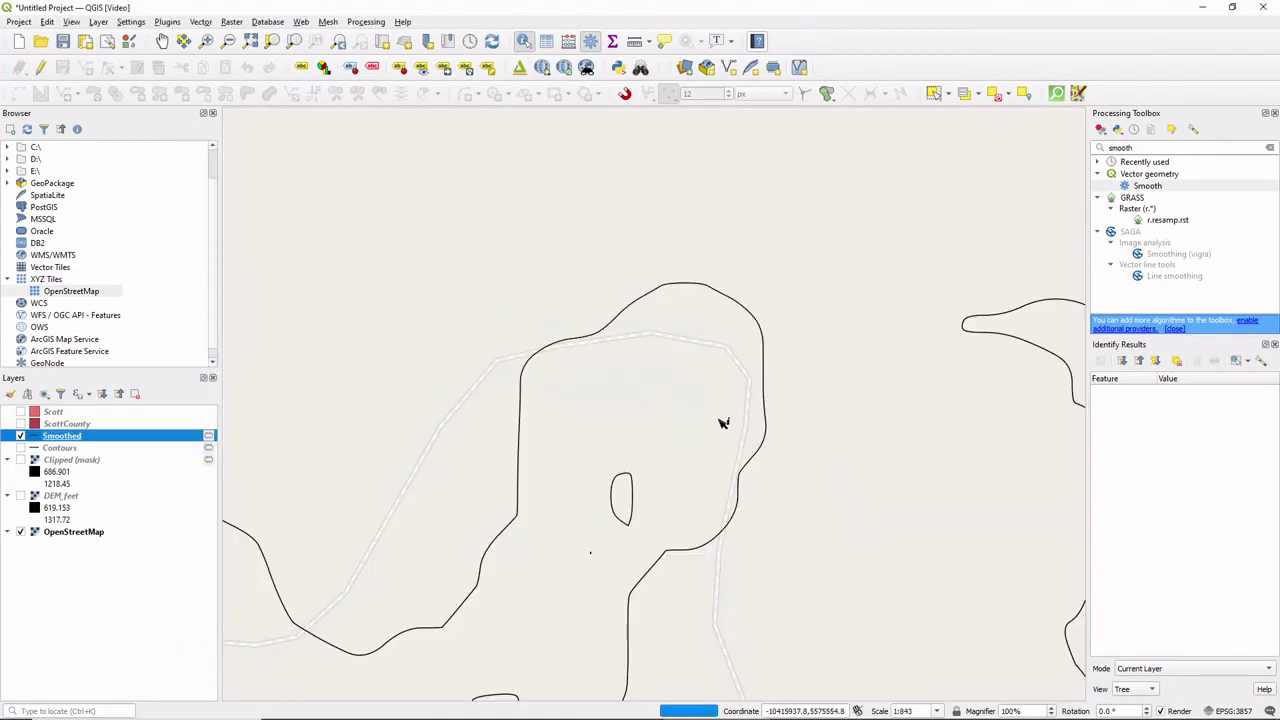
scroll(643, 346, up, 1)
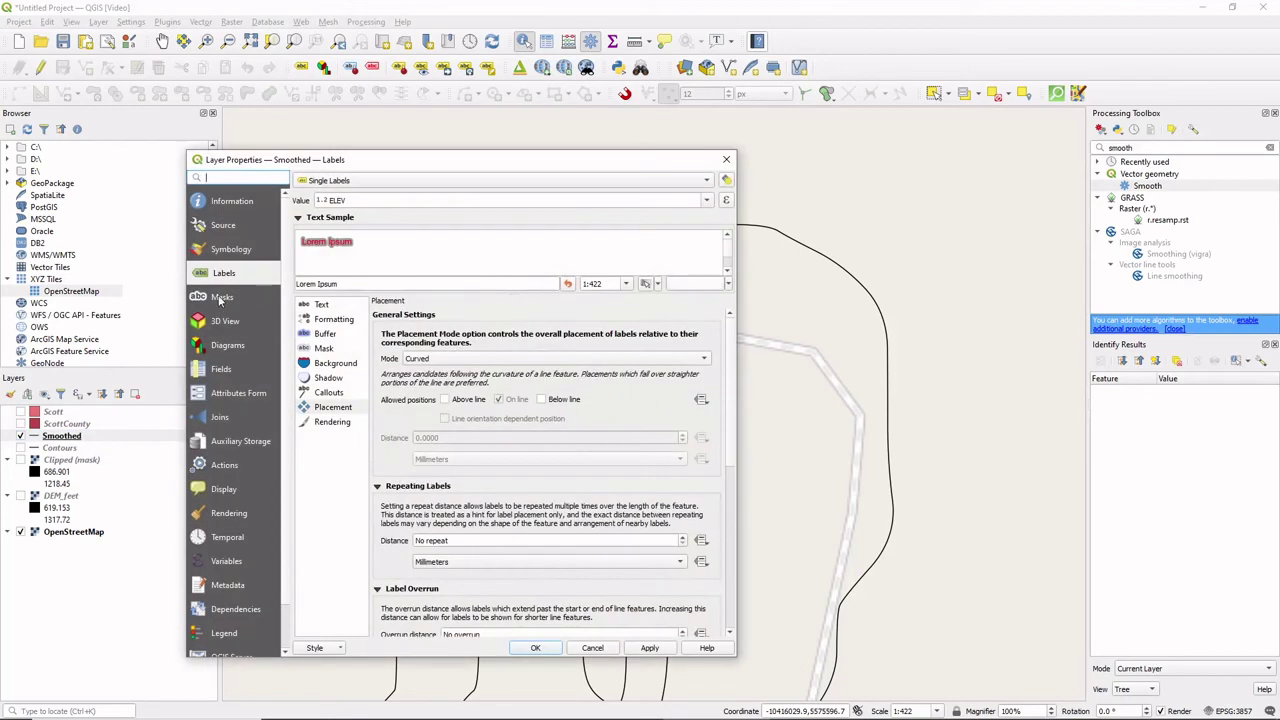
click(221, 298)
click(326, 206)
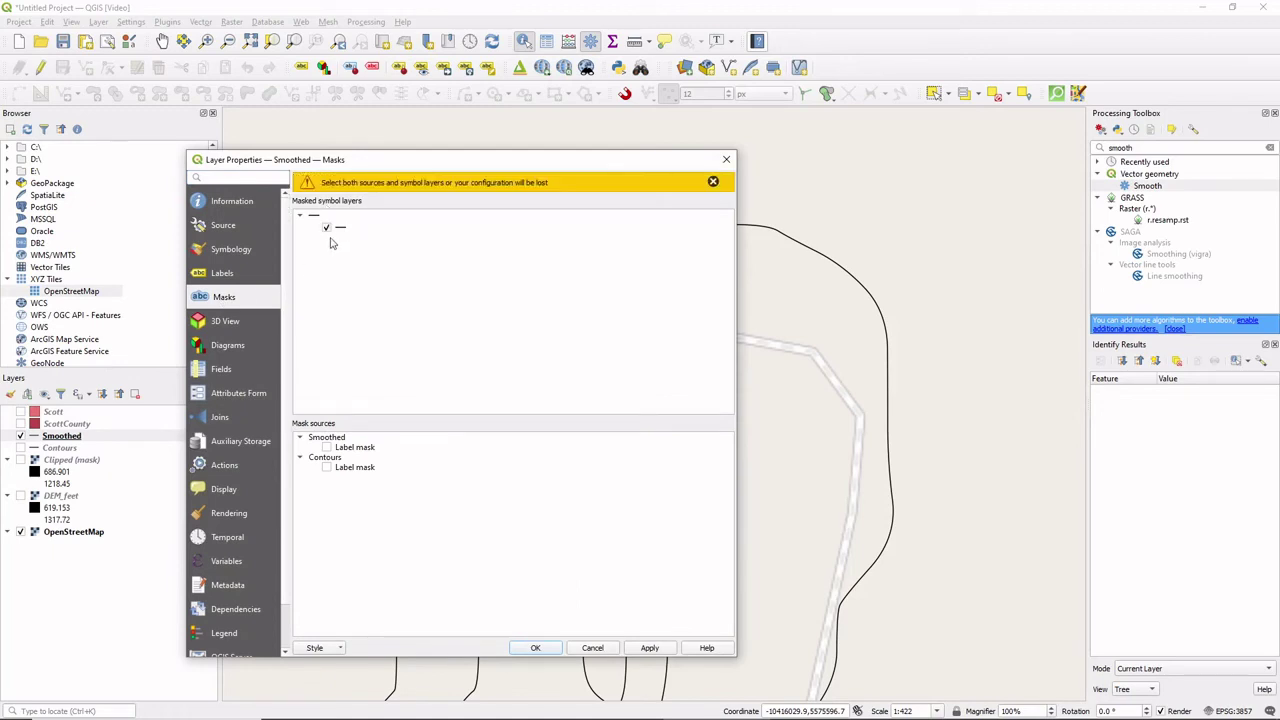
click(326, 447)
click(648, 650)
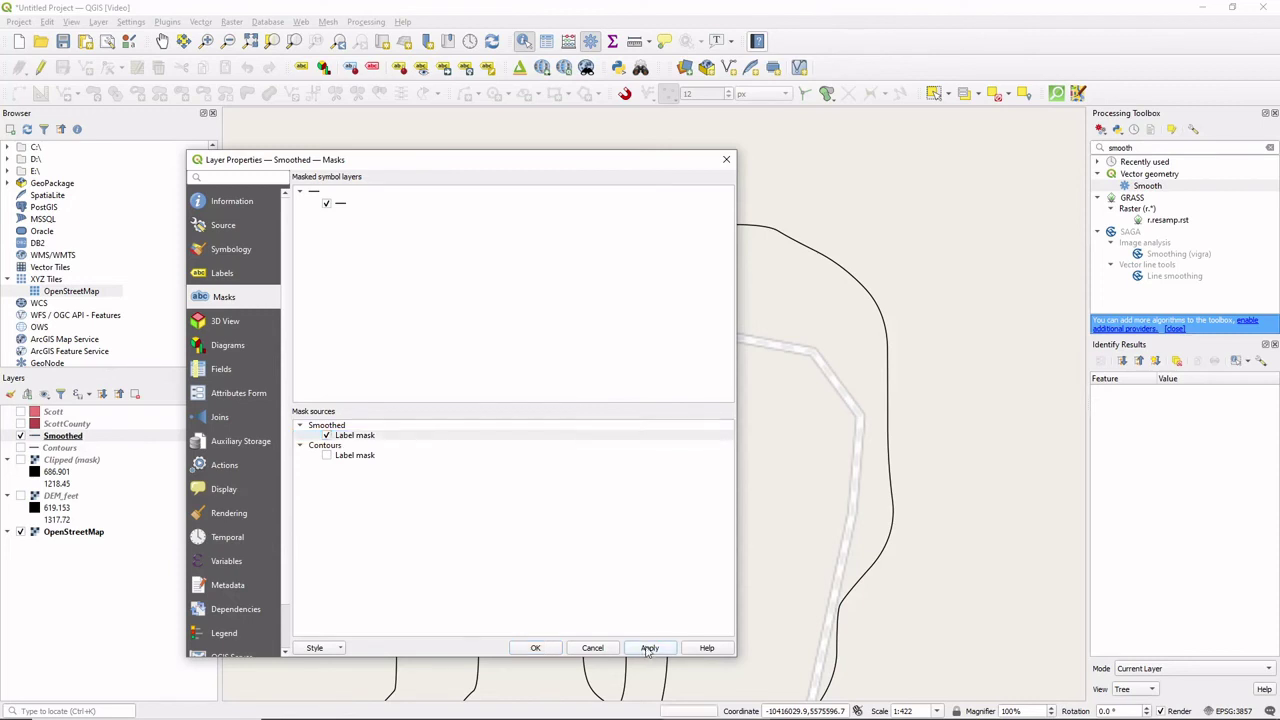
drag(554, 162, 364, 144)
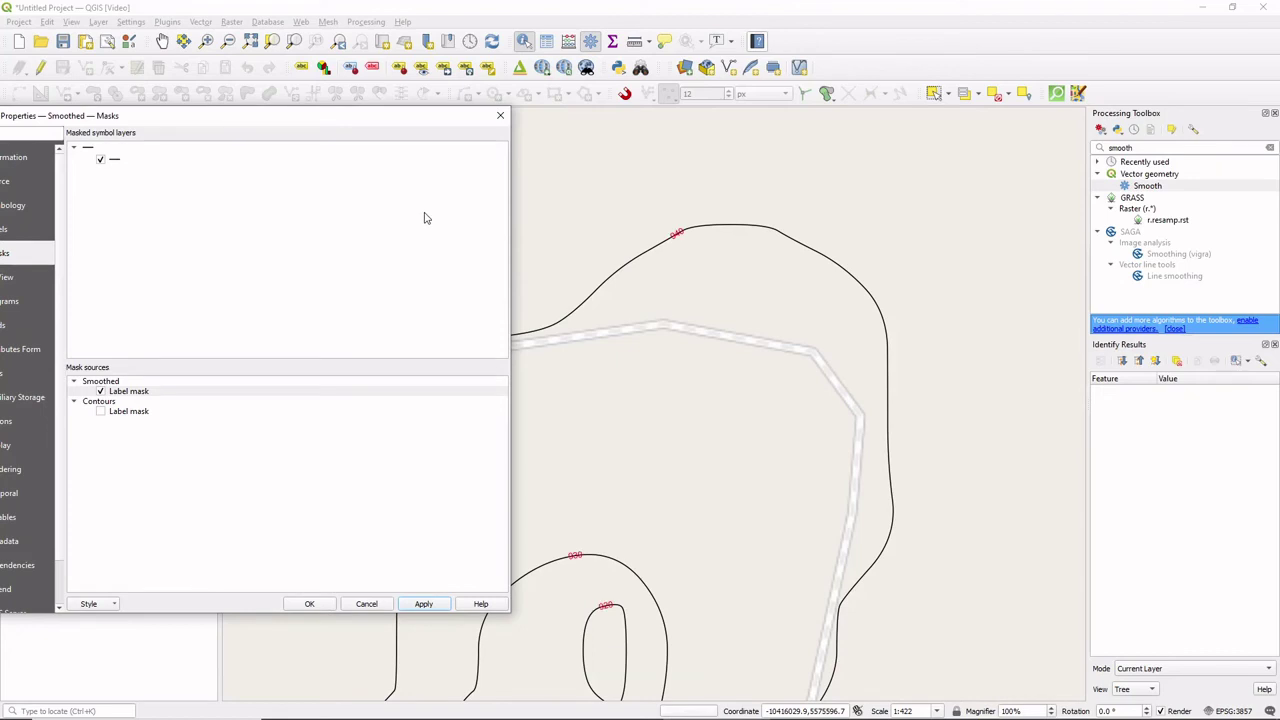
Step: Try adding the Contours label mask as a second mask source for the Smoothed layer, and deselect it again
click(100, 412)
click(422, 604)
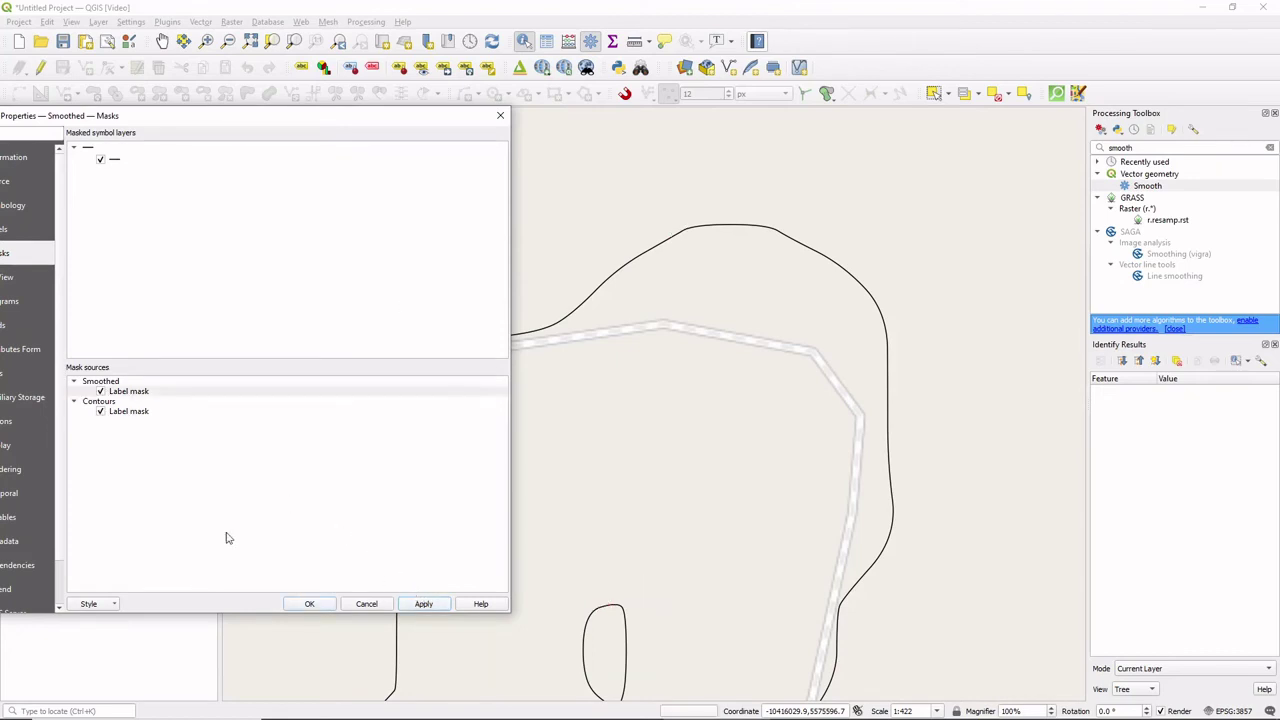
click(100, 412)
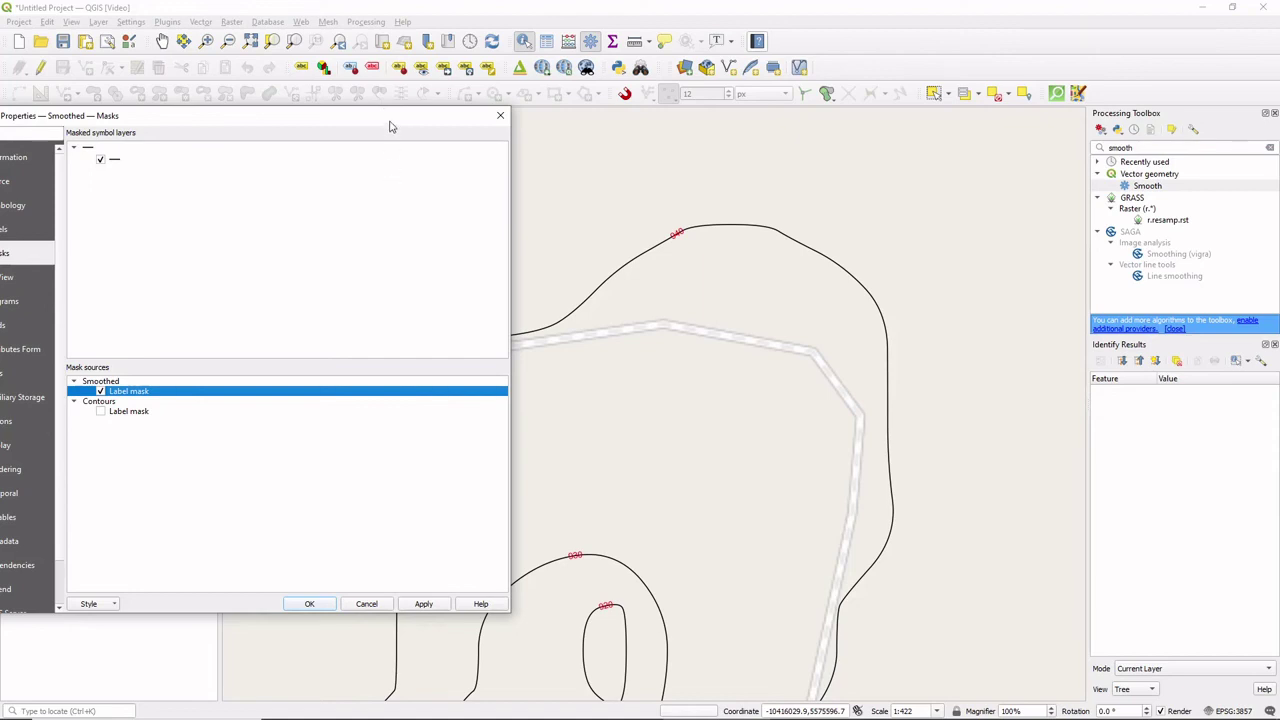
Step: Accept the Smoothed layer's mask settings and inspect the smoothed contours across the wider surrounding area
click(310, 604)
scroll(610, 382, down, 1)
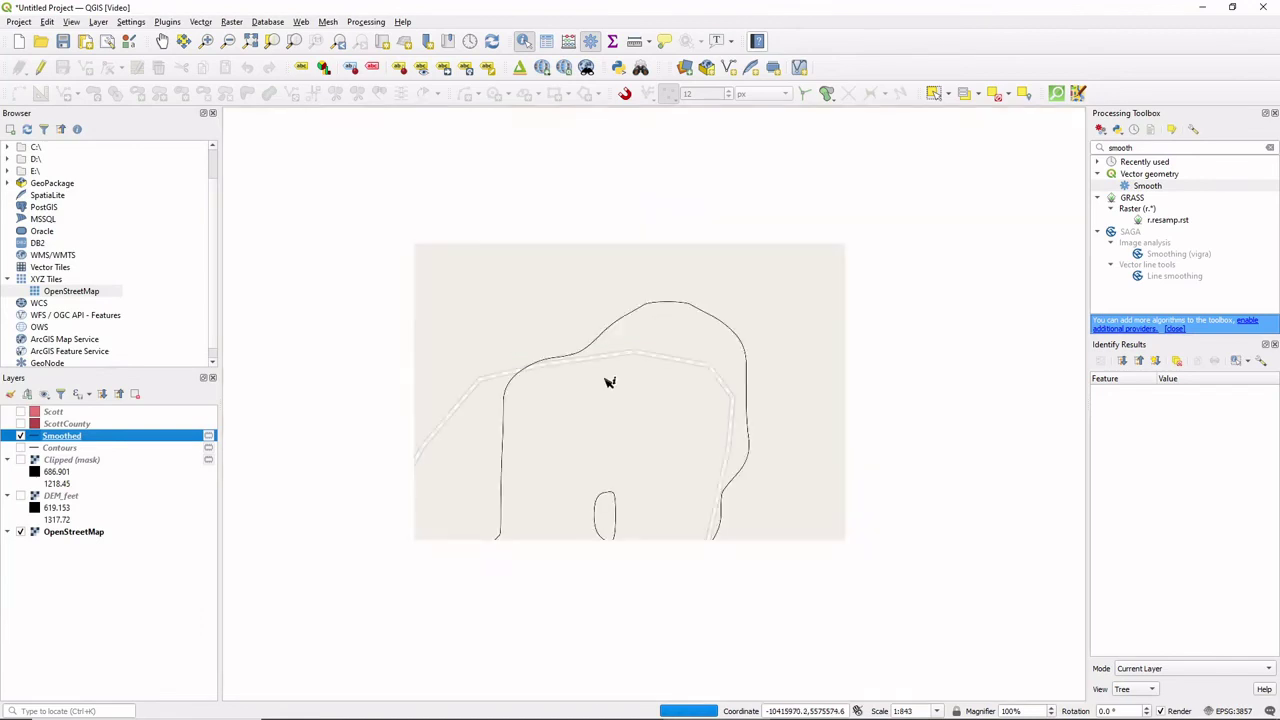
scroll(610, 382, down, 1)
scroll(633, 358, down, 1)
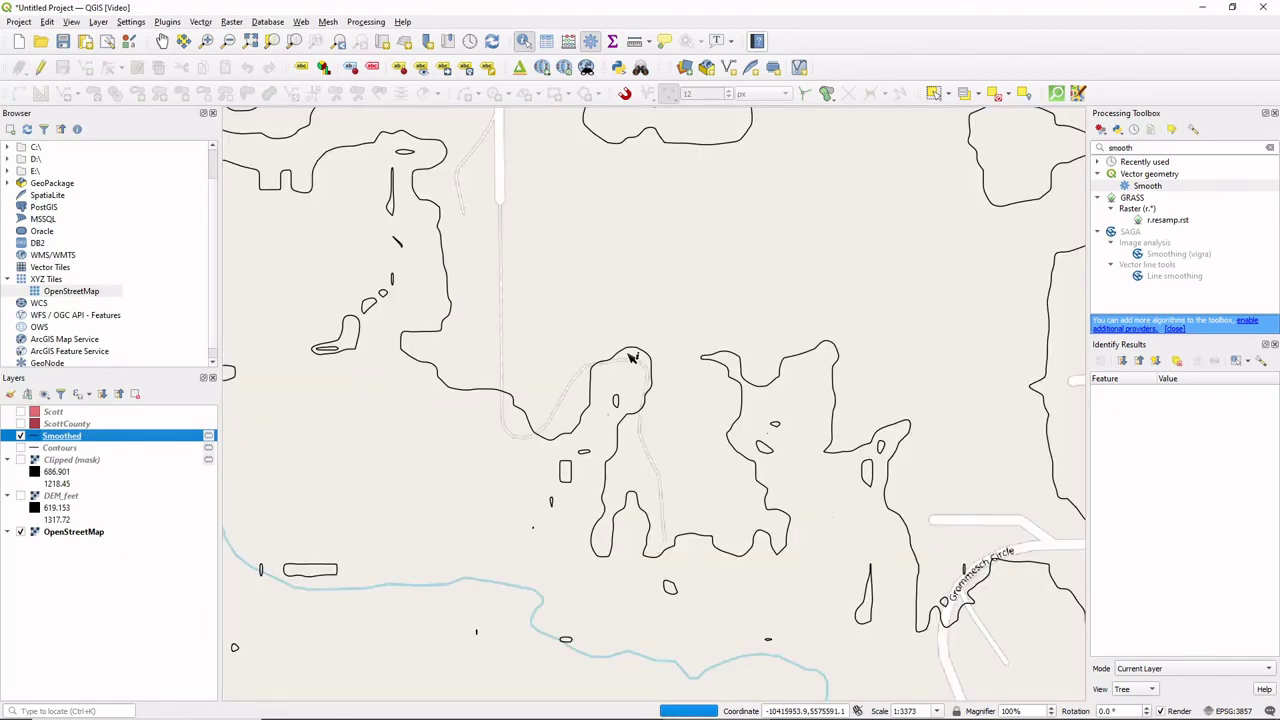
drag(651, 280, 640, 363)
scroll(635, 378, down, 1)
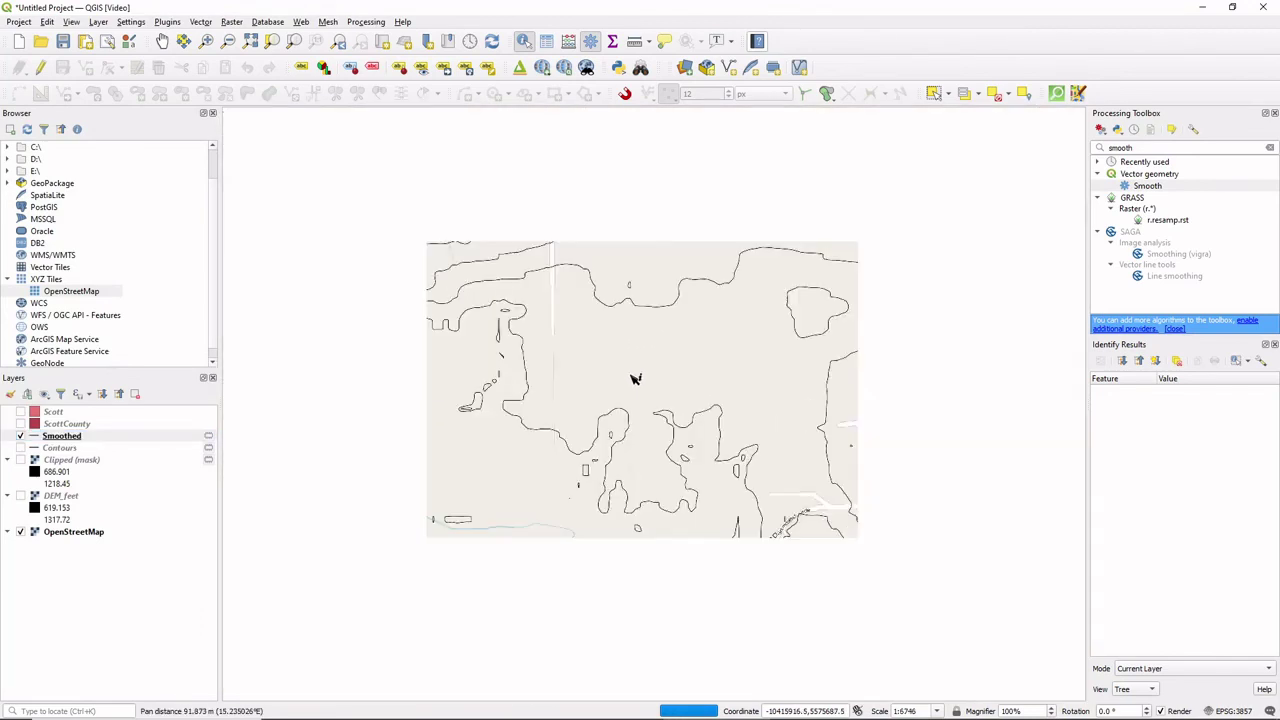